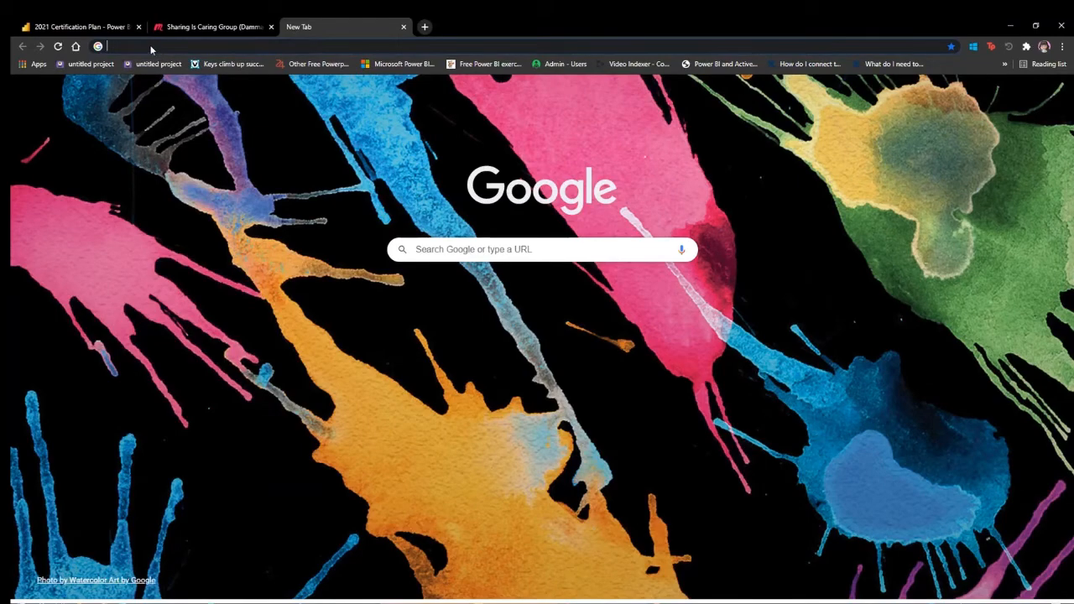
Open youtube.com, go to the signed-in account's own channel page and copy its web address
type("youtube.com")
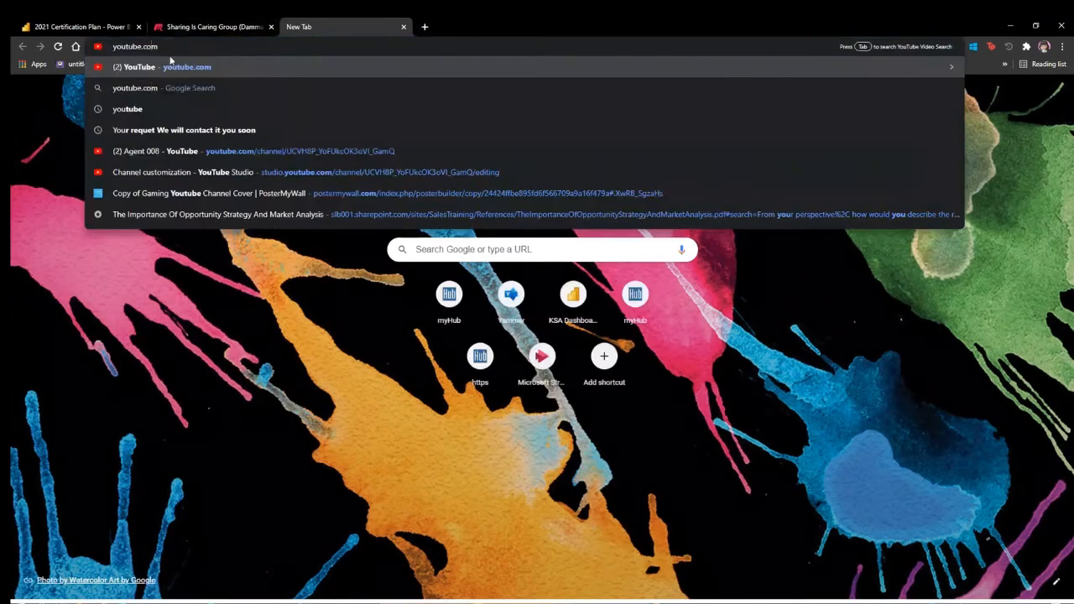
key("Return")
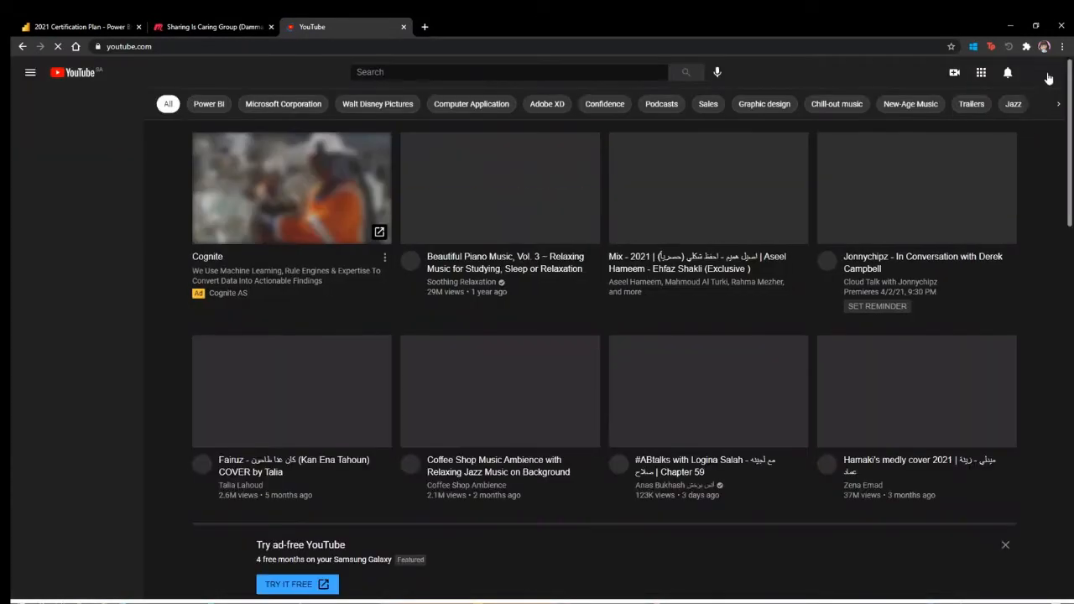
left_click(1039, 73)
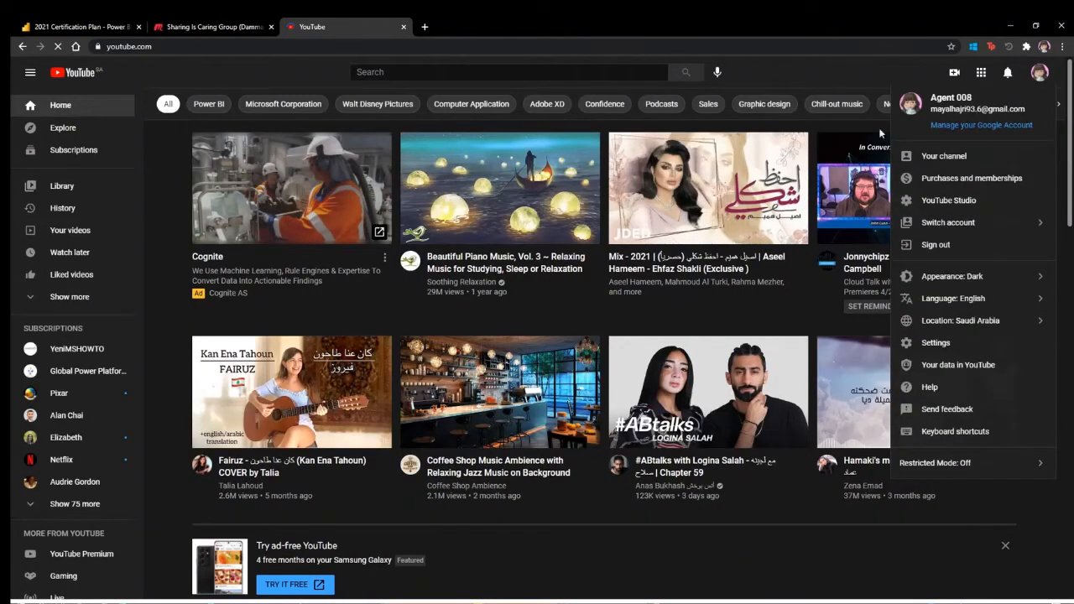
left_click(973, 156)
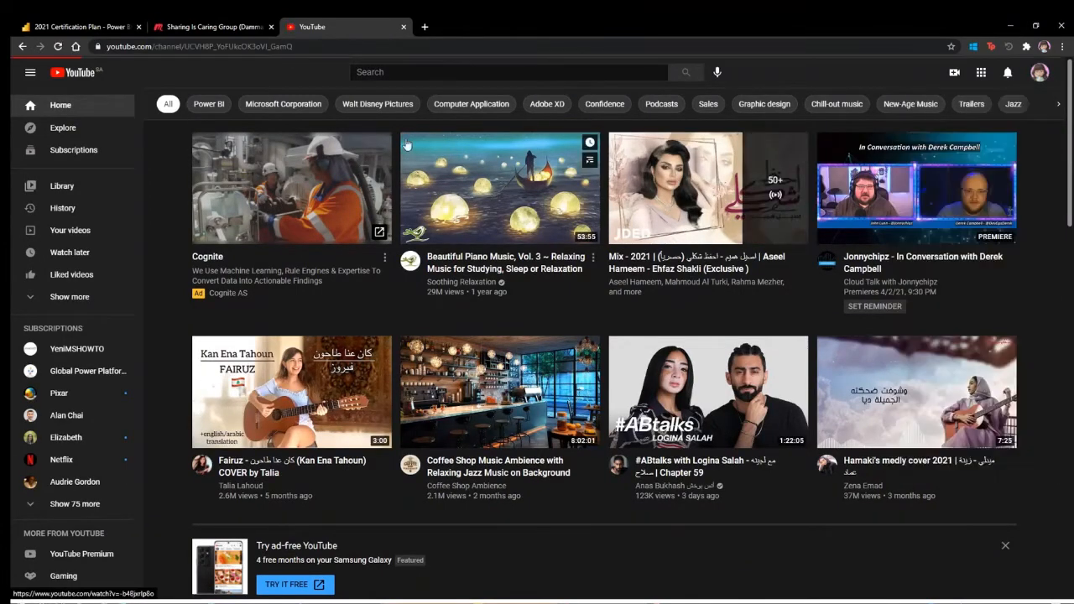
left_click(193, 48)
right_click(194, 48)
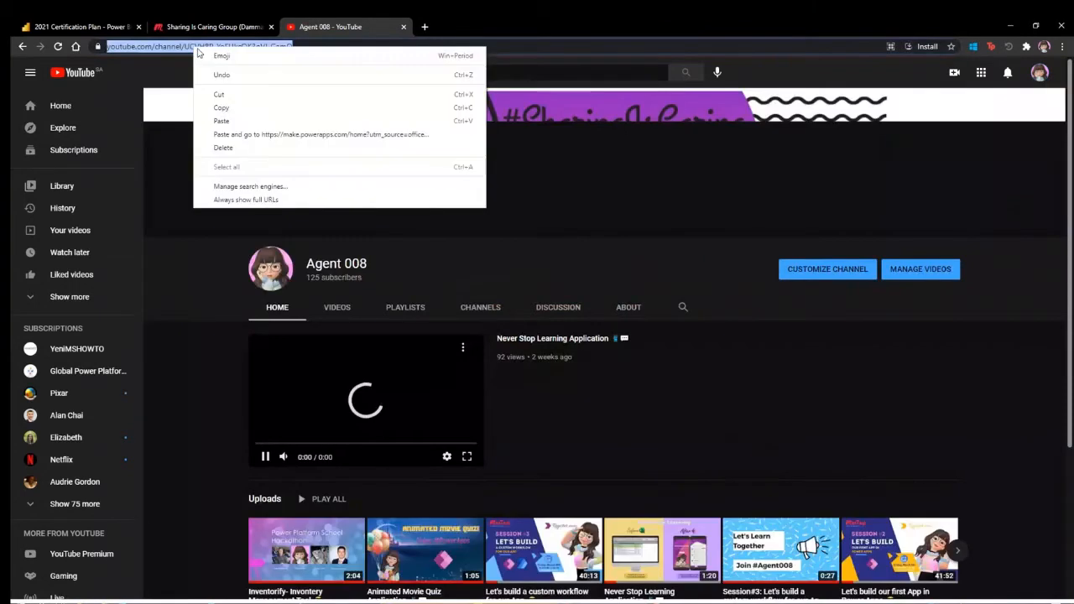
left_click(218, 100)
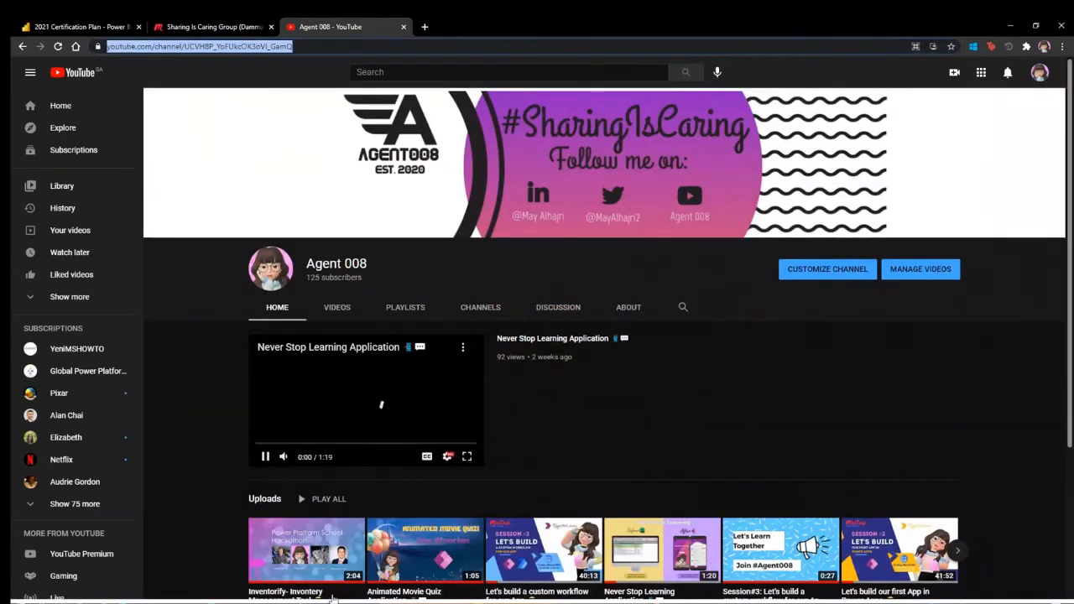
Switch to the Teams meeting and post the copied YouTube channel link in the meeting chat
left_click(712, 601)
key("Escape")
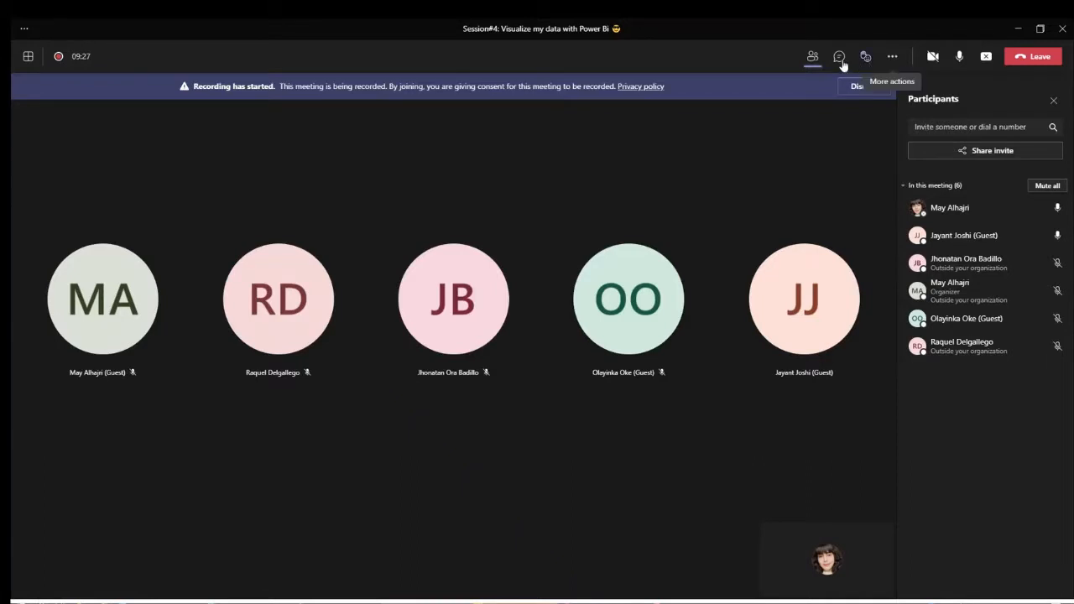
left_click(840, 59)
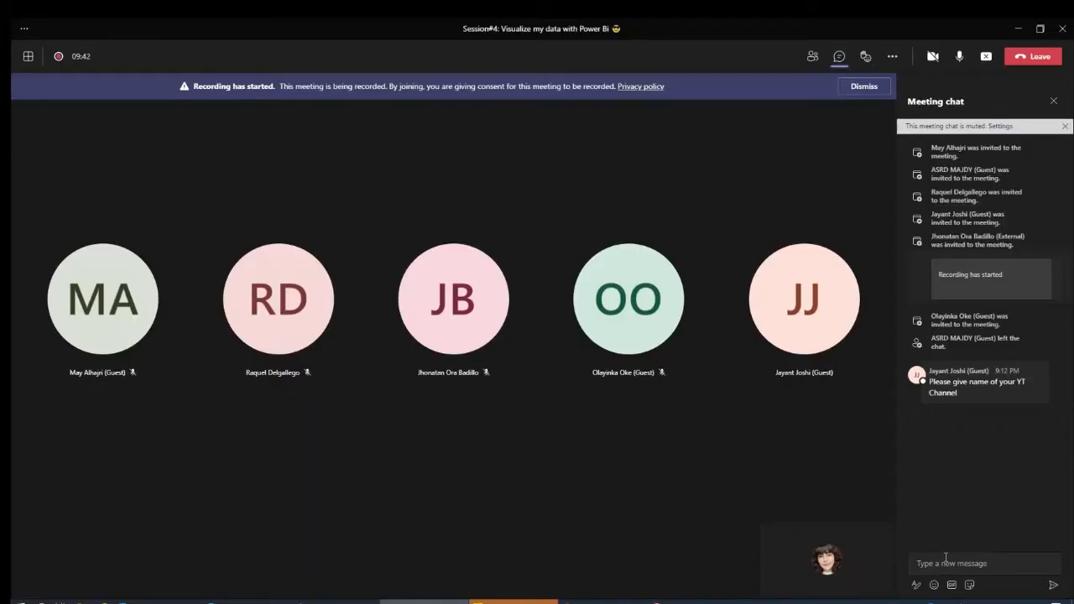
left_click(945, 558)
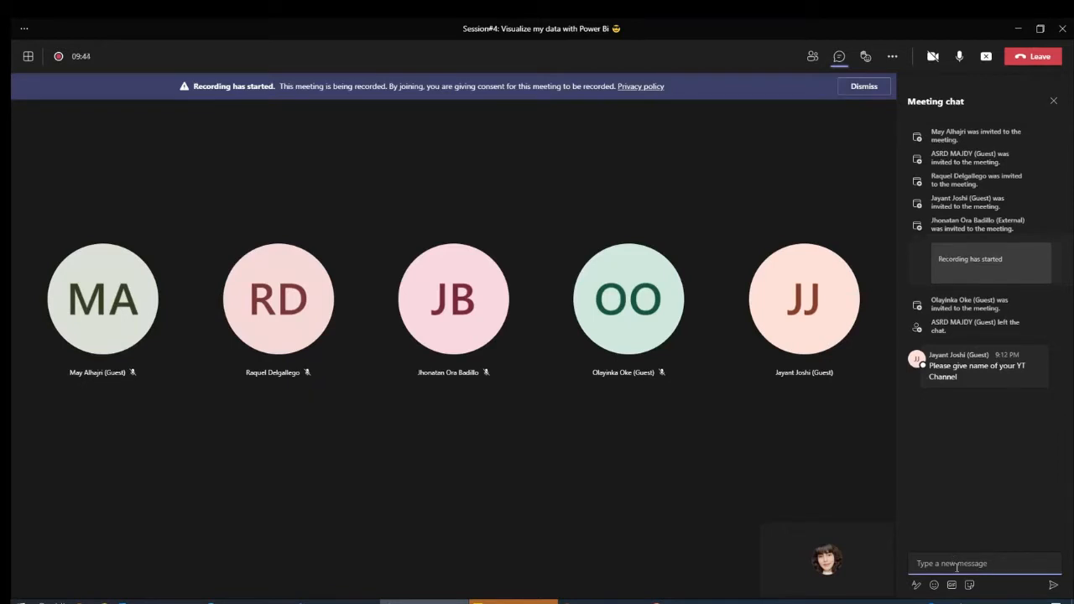
key("ctrl+v")
key("Return")
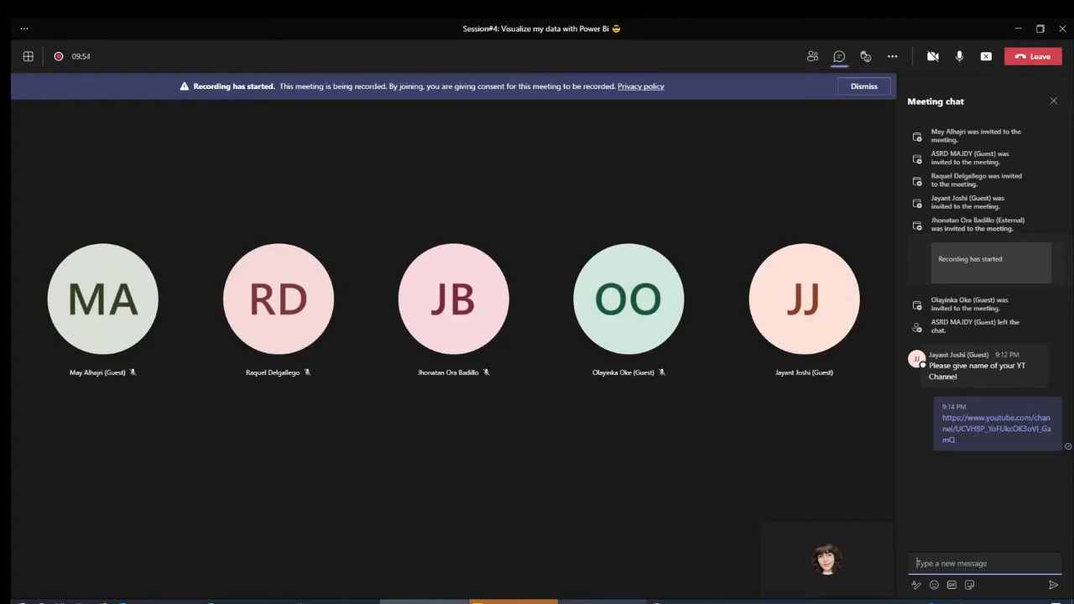
Switch to Power BI Desktop and examine the report view's common data sources and its Filters and Visualizations panes
mouse_move(514, 601)
left_click(514, 575)
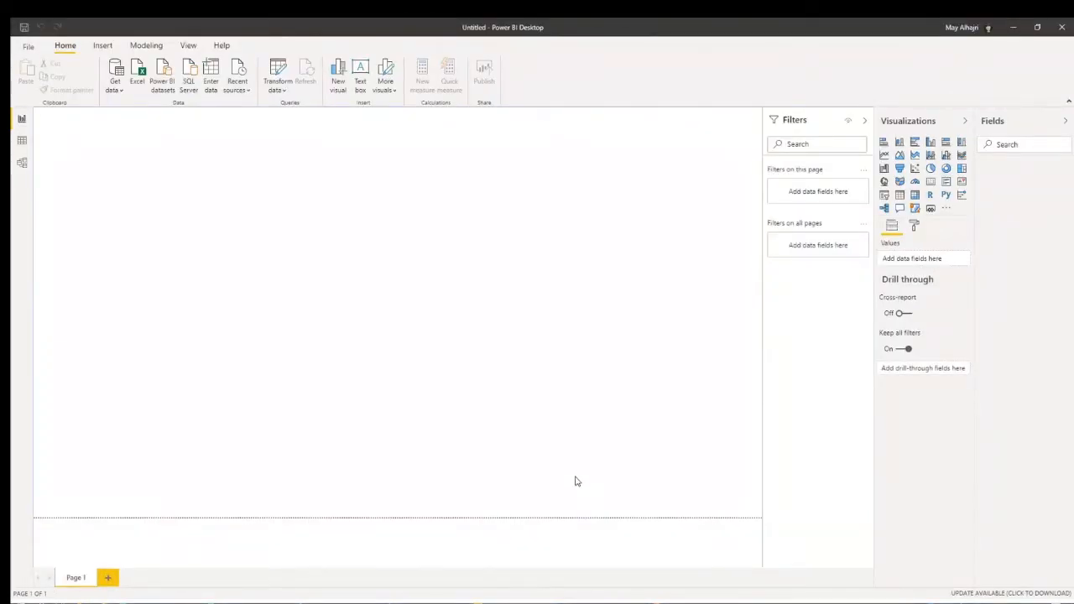
left_click(867, 121)
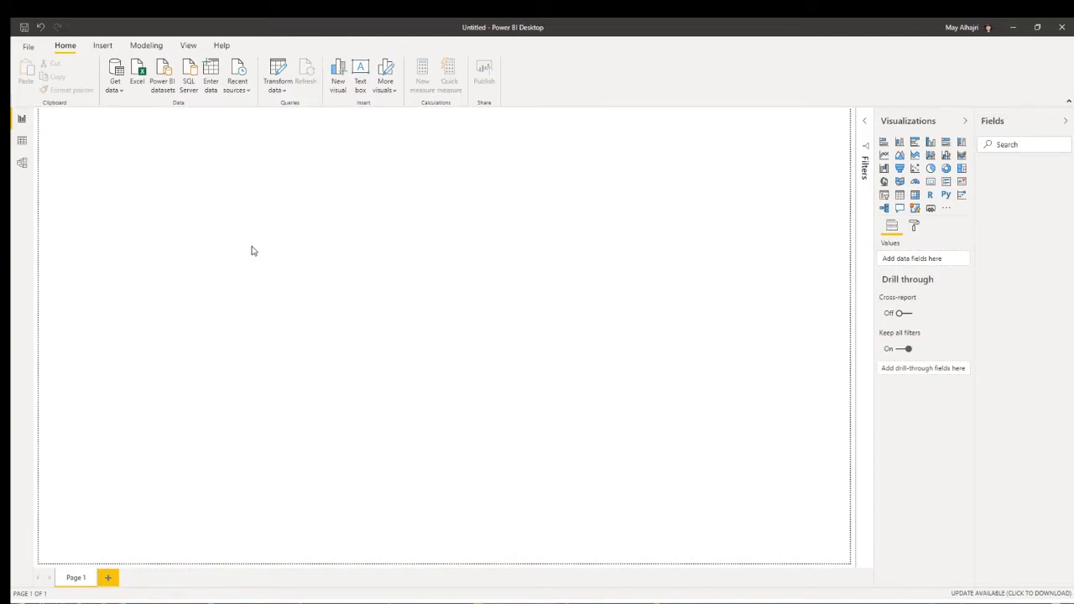
left_click(115, 88)
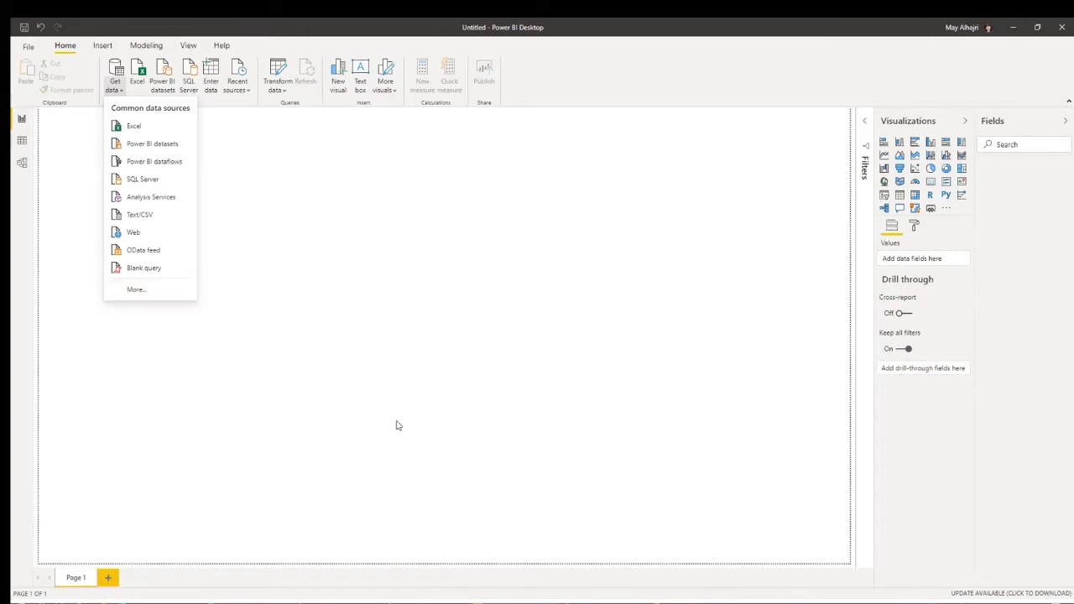
left_click(671, 515)
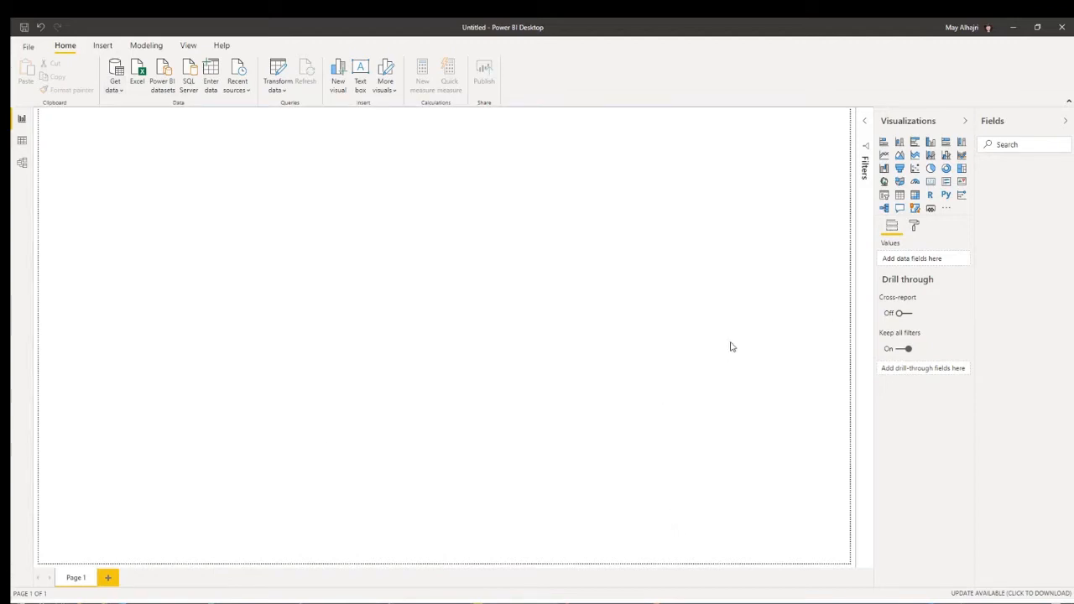
left_click(964, 120)
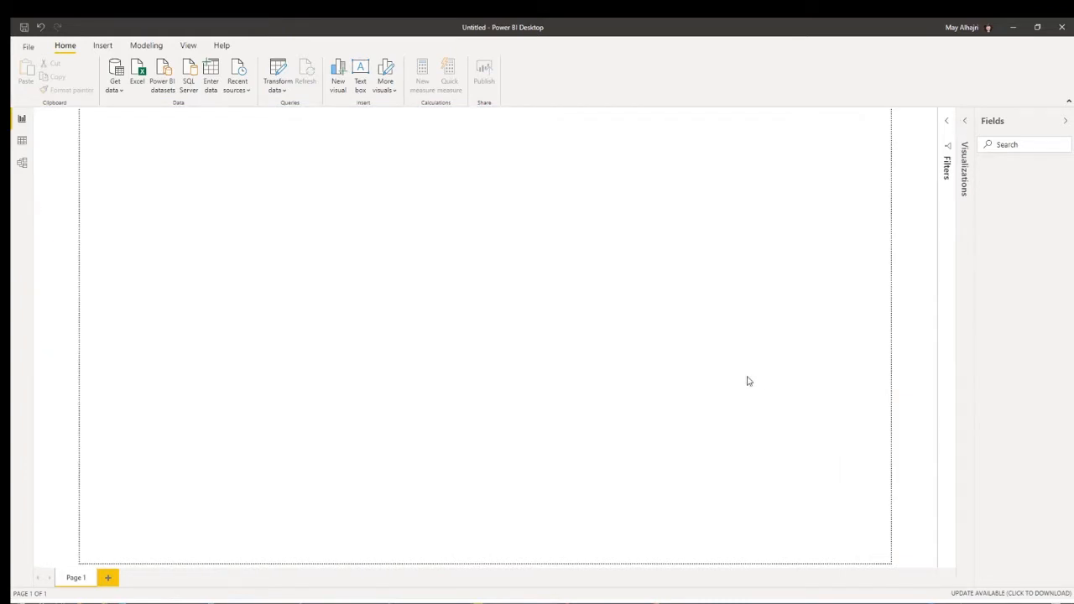
left_click(967, 123)
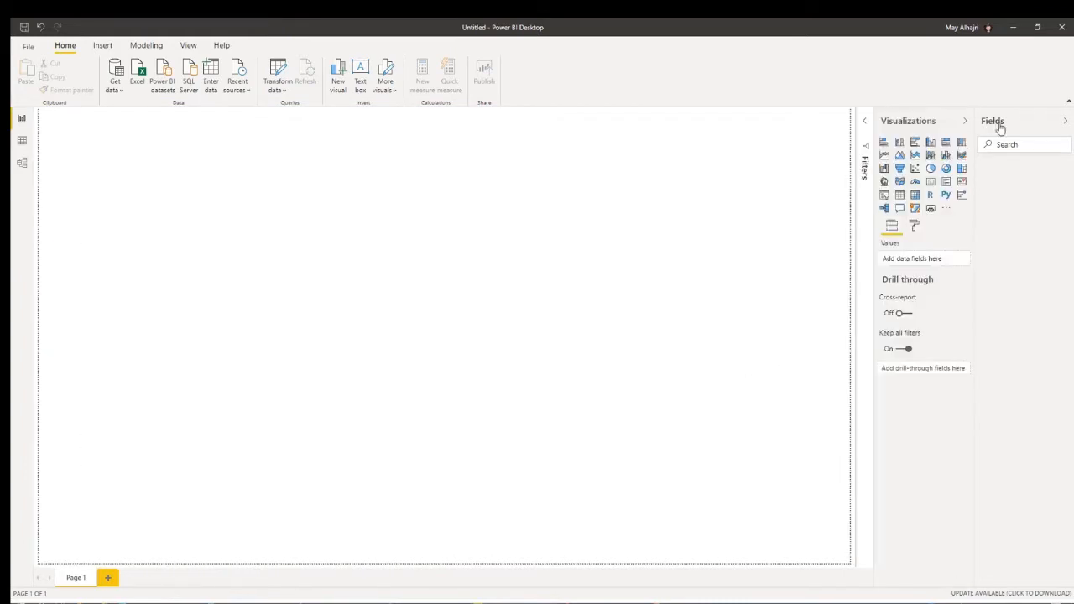
left_click(865, 122)
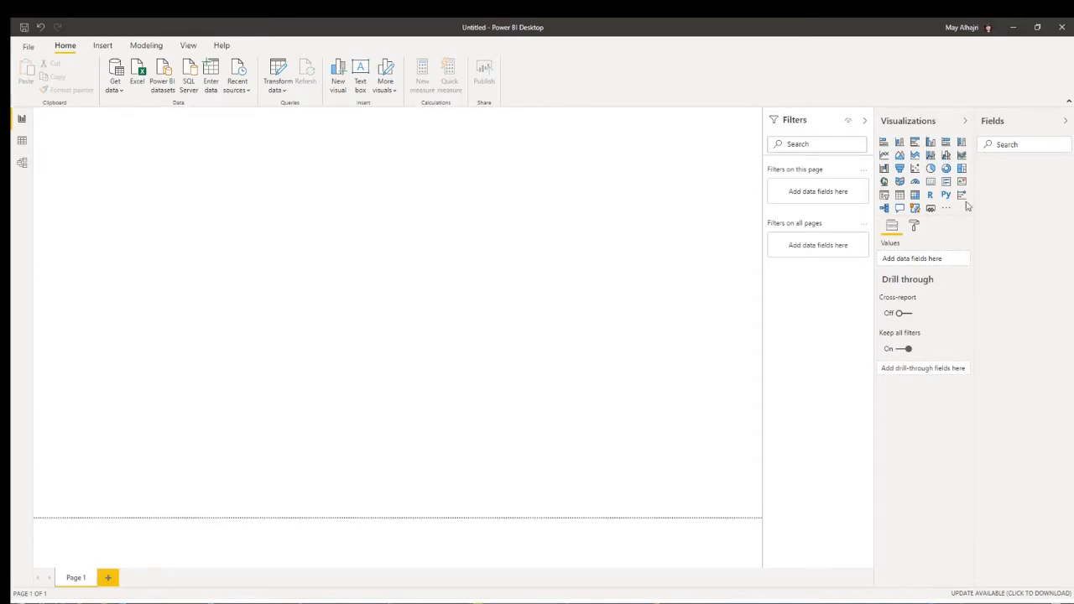
Look at the Data and Model views, and return to the Report view
left_click(21, 140)
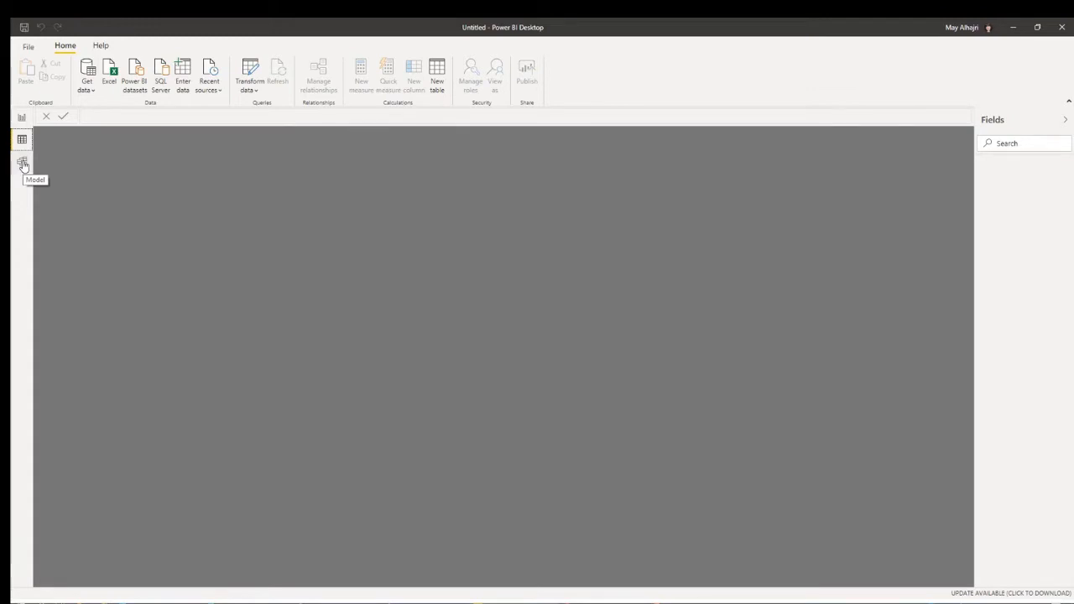
left_click(22, 164)
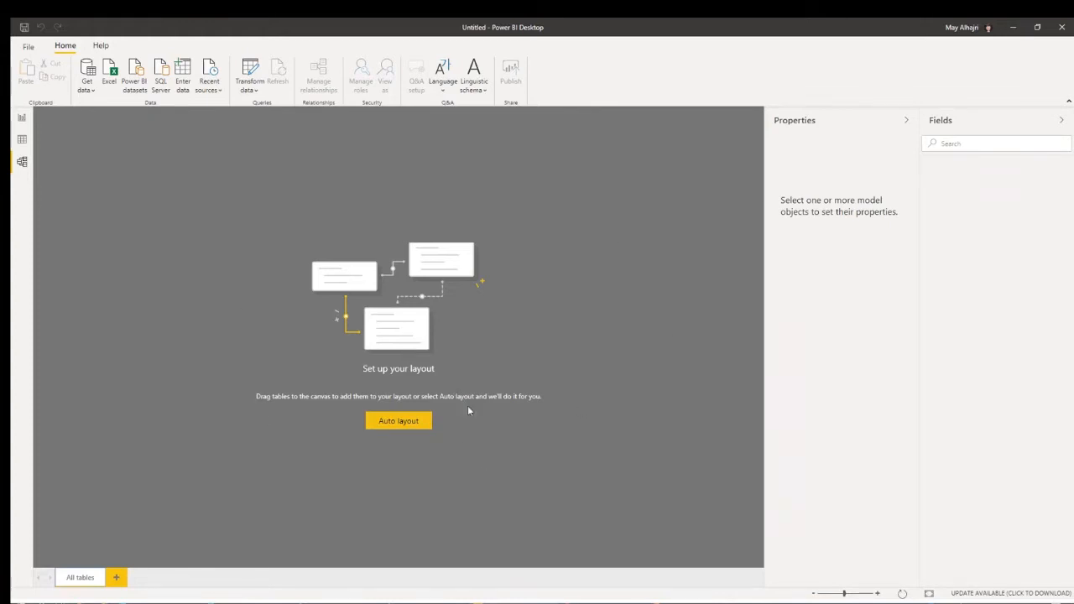
left_click(22, 140)
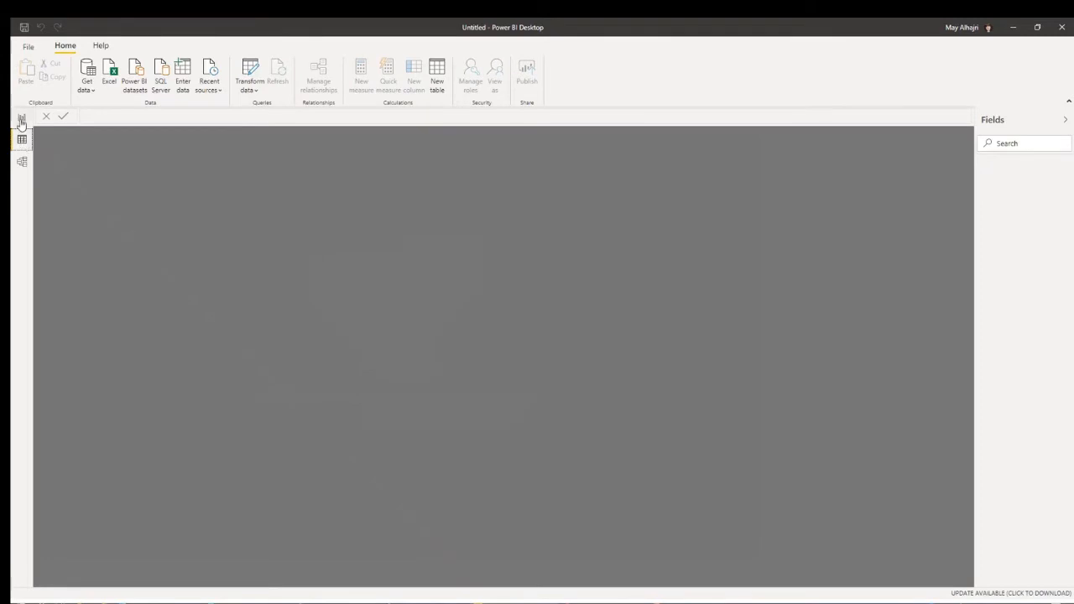
left_click(22, 118)
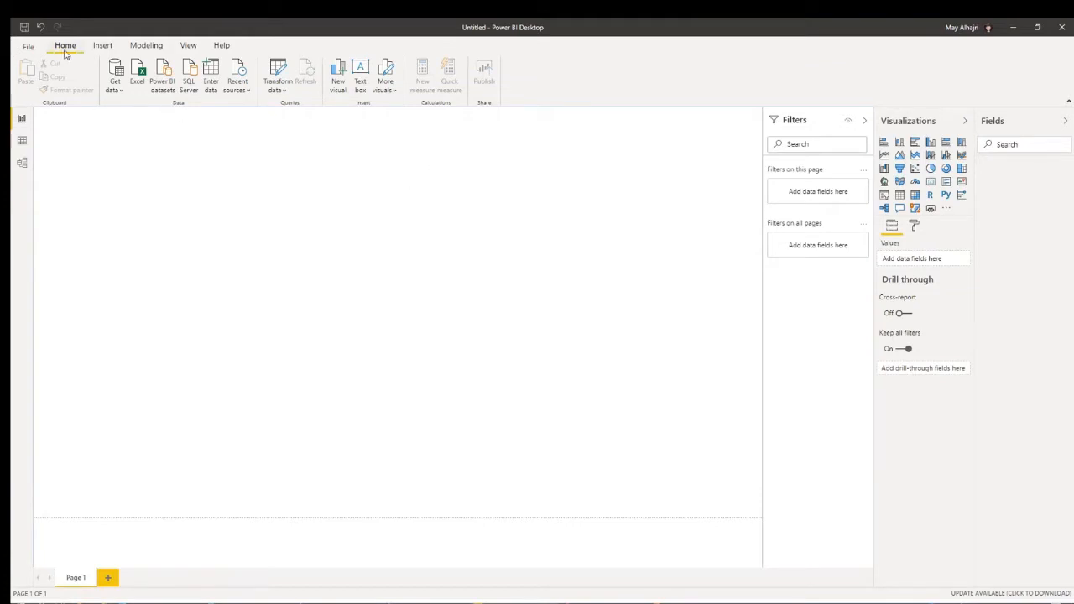
Examine the File, Database and Power Platform connectors and the Excel workbook import without connecting to any source
left_click(112, 91)
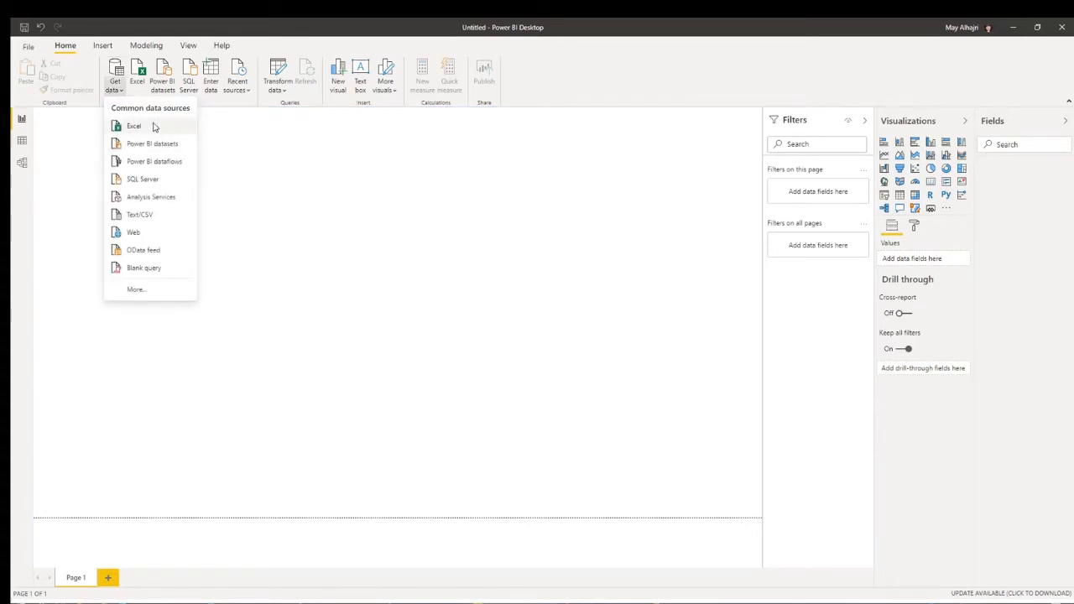
left_click(150, 291)
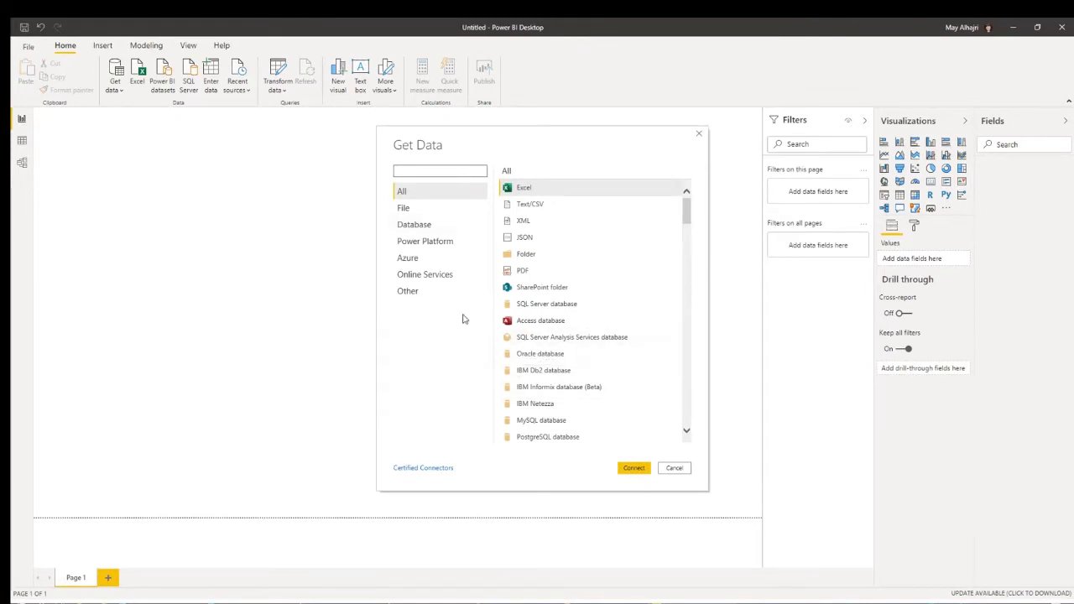
left_click(406, 210)
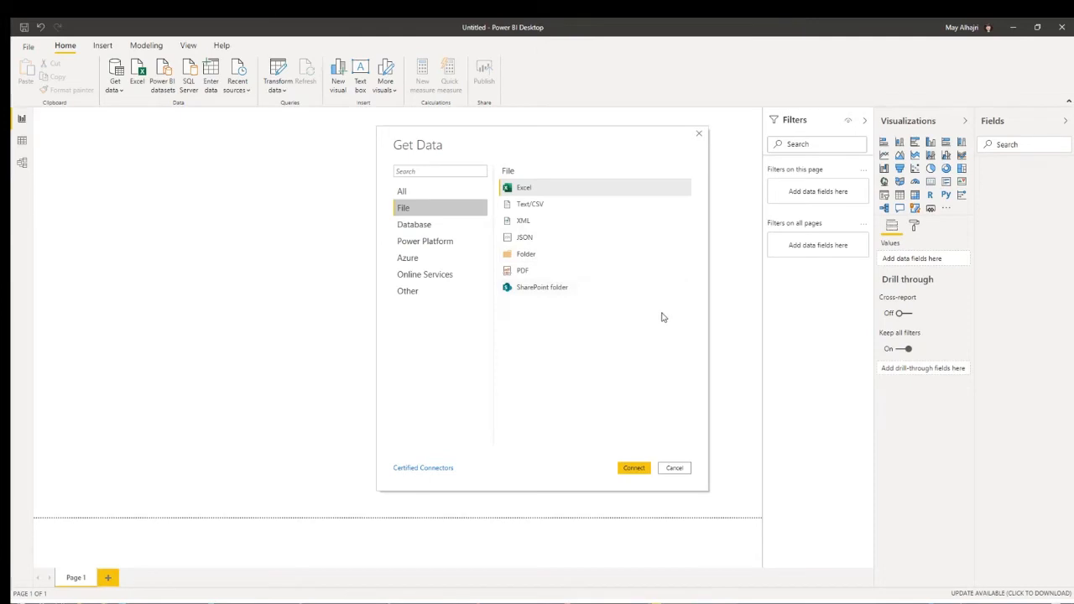
left_click(413, 227)
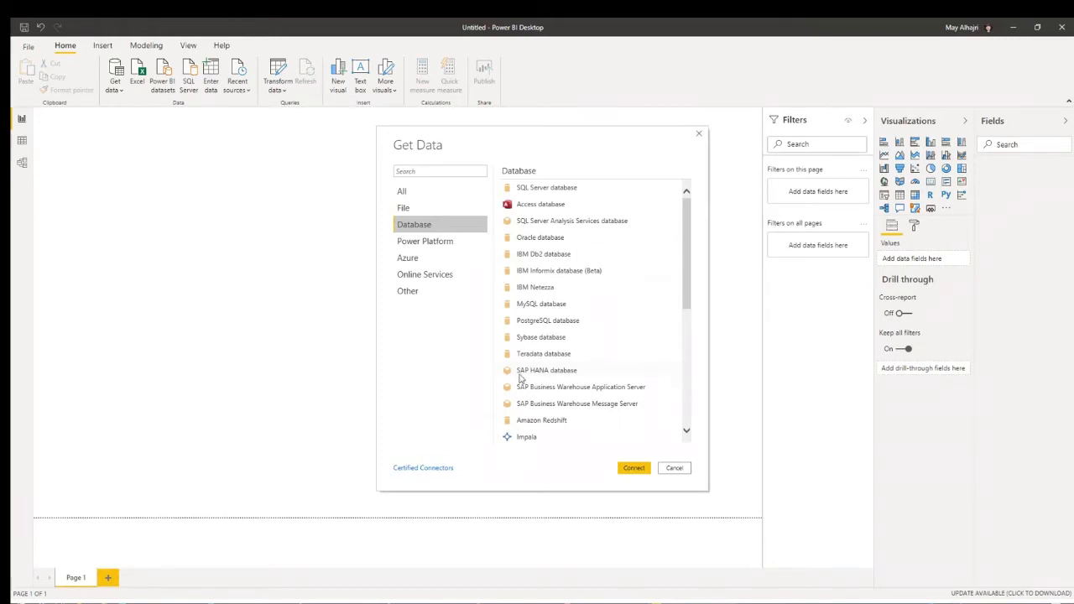
scroll(540, 396, "down", 2)
scroll(540, 396, "down", 3)
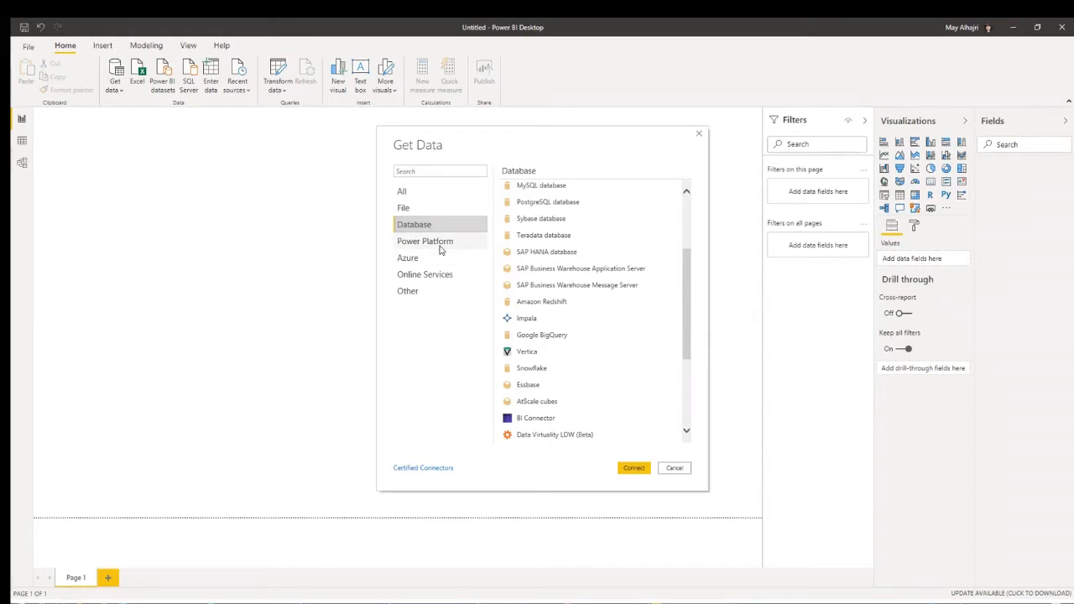
left_click(458, 241)
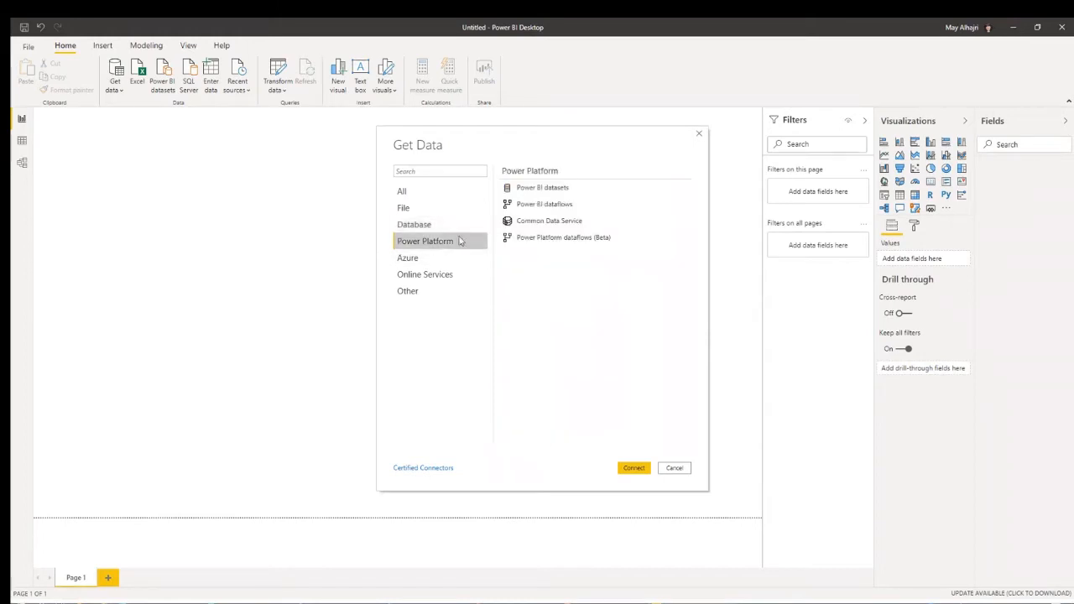
left_click(700, 134)
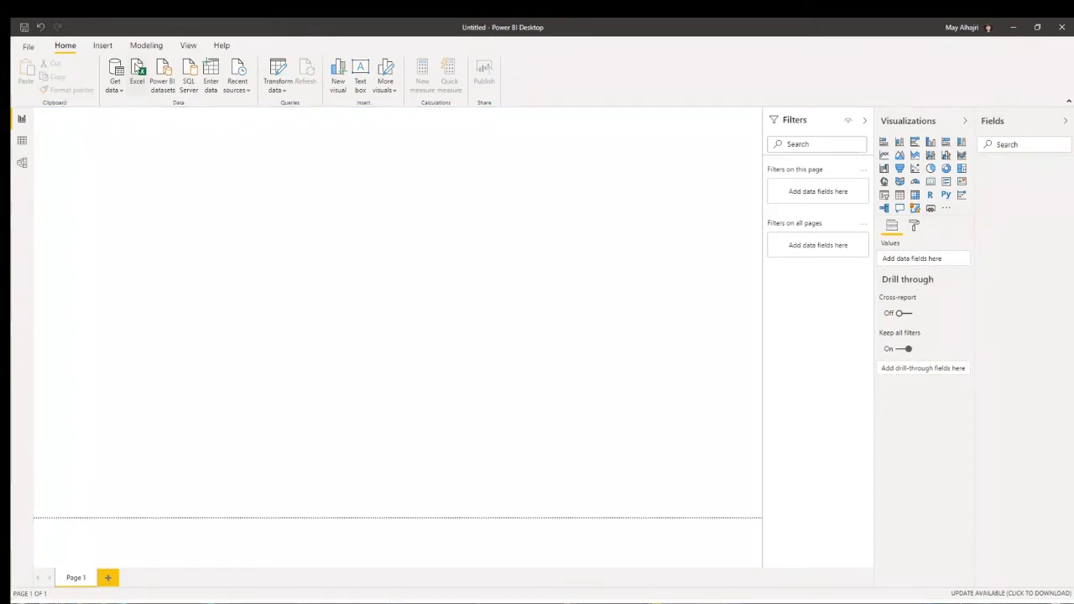
left_click(137, 70)
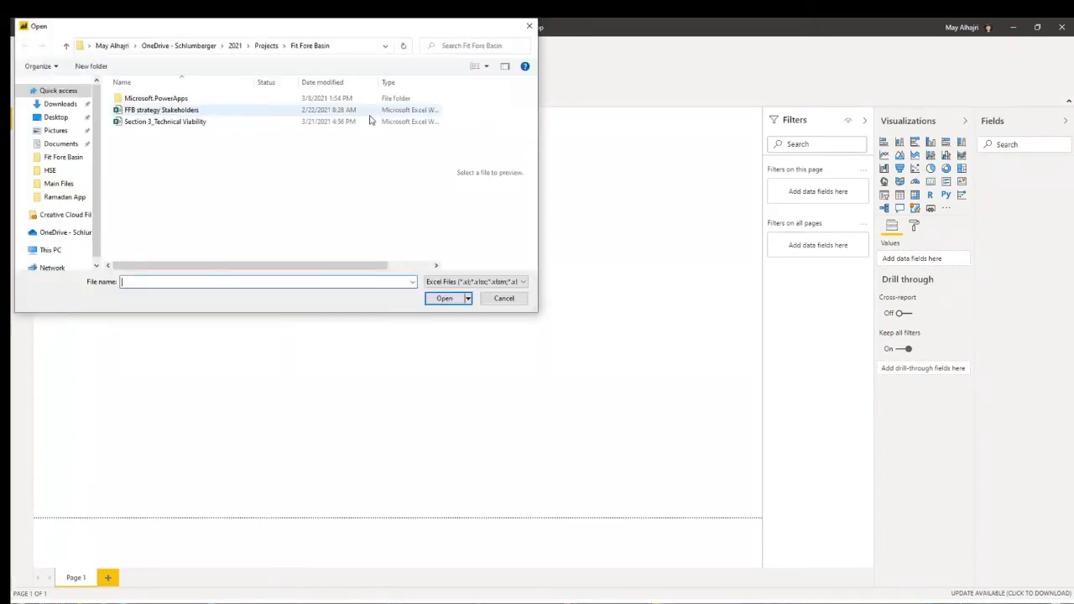
left_click(531, 28)
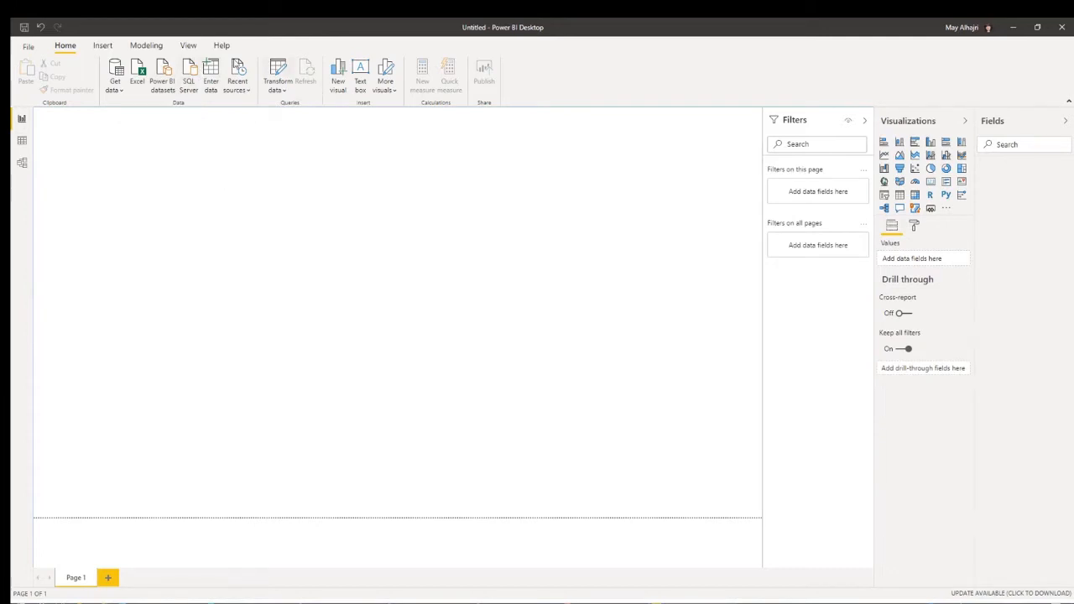
Create an empty one-column table, open it in Power Query Editor and close the editor without applying the changes
left_click(214, 72)
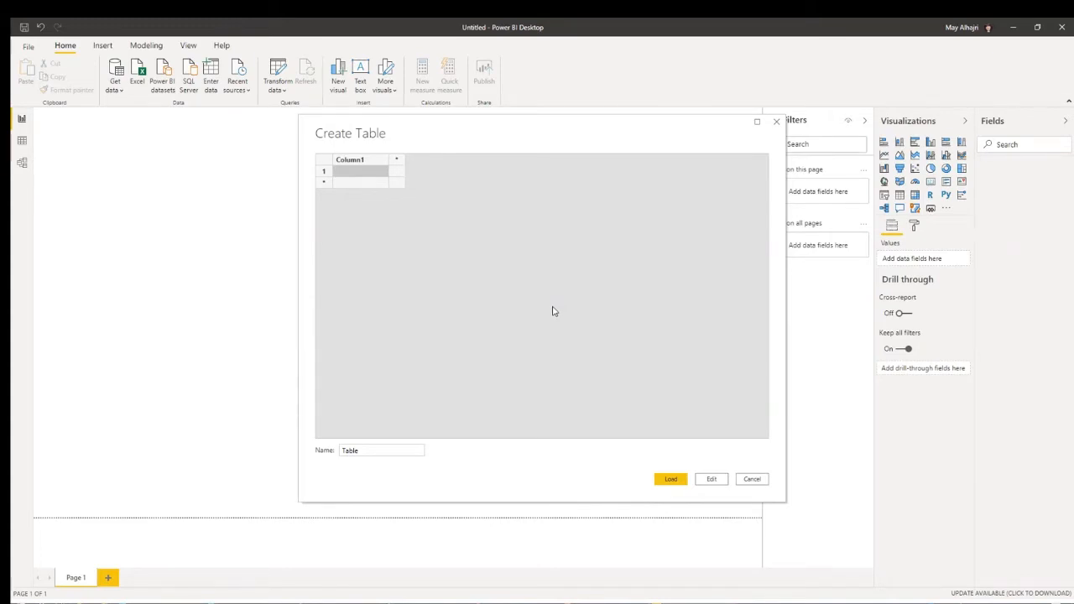
left_click(711, 481)
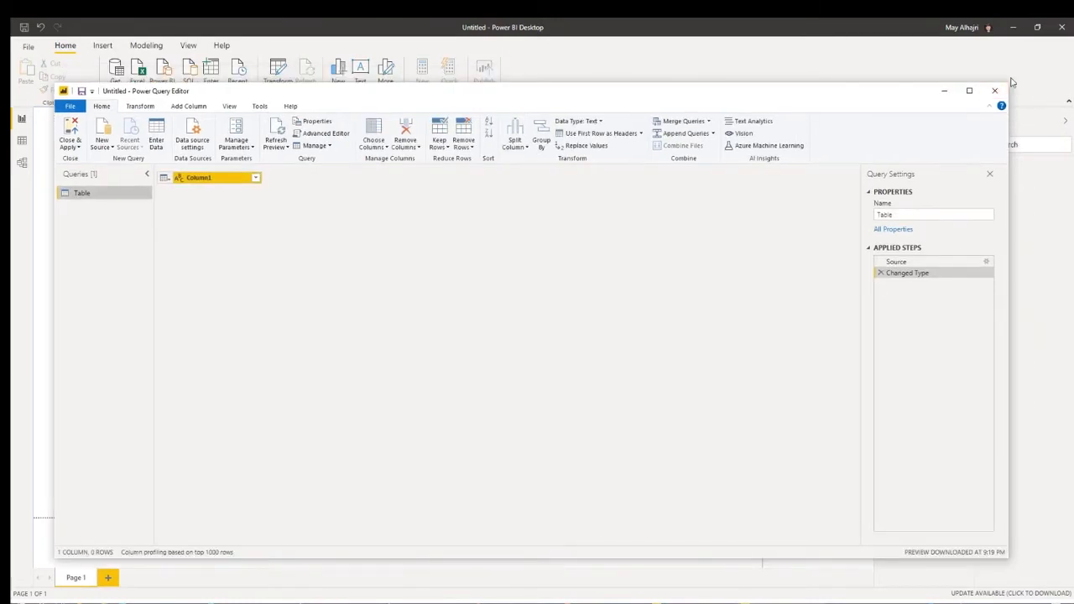
left_click(994, 89)
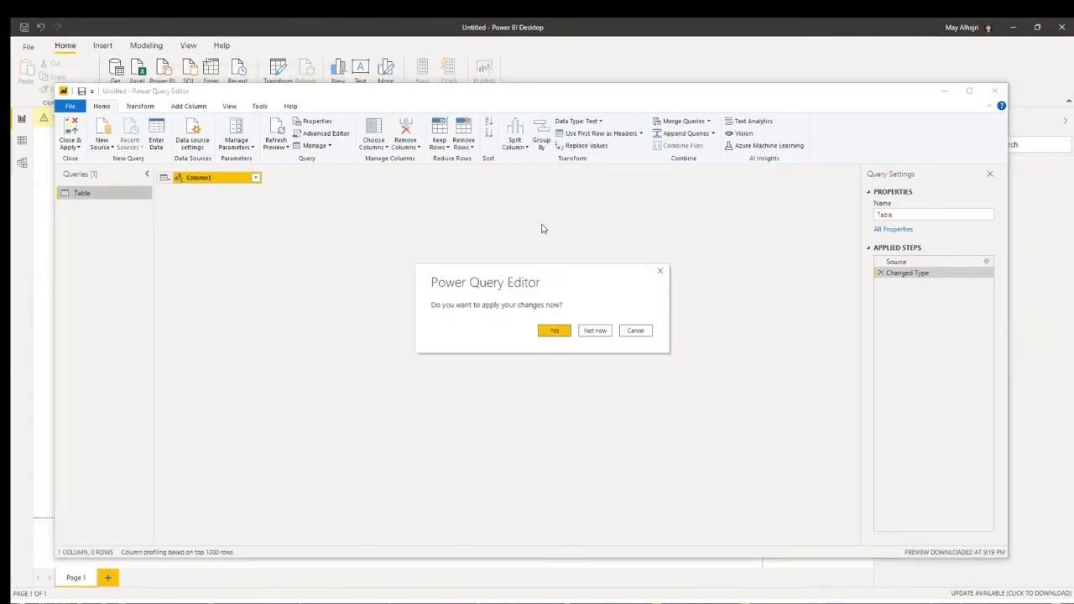
left_click(596, 332)
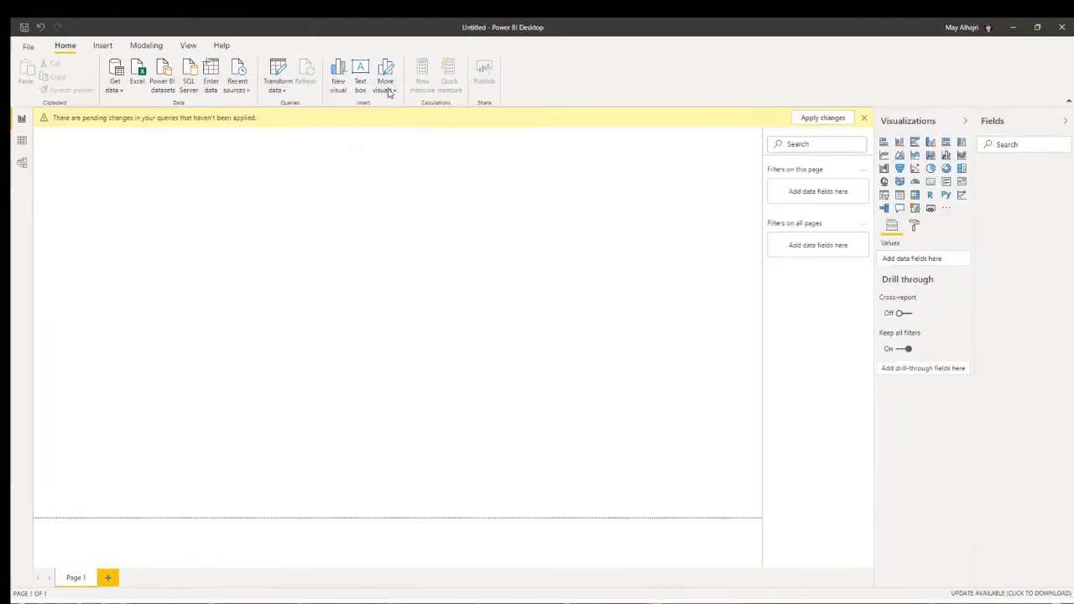
Import the Infographic Designer visual from AppSource into the report and dismiss the pending-changes notice
left_click(387, 89)
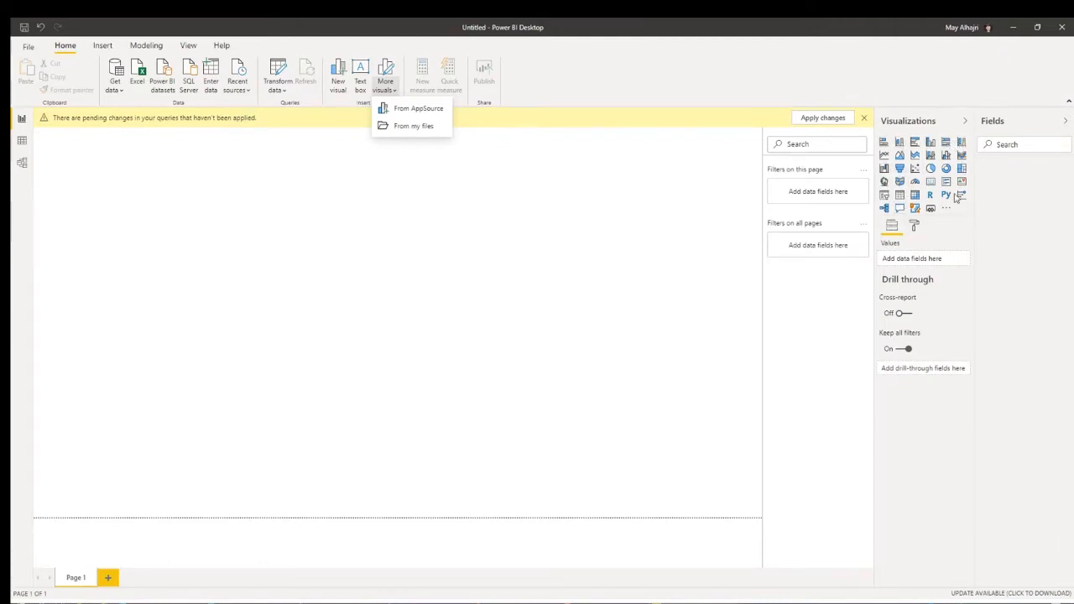
left_click(504, 206)
left_click(384, 88)
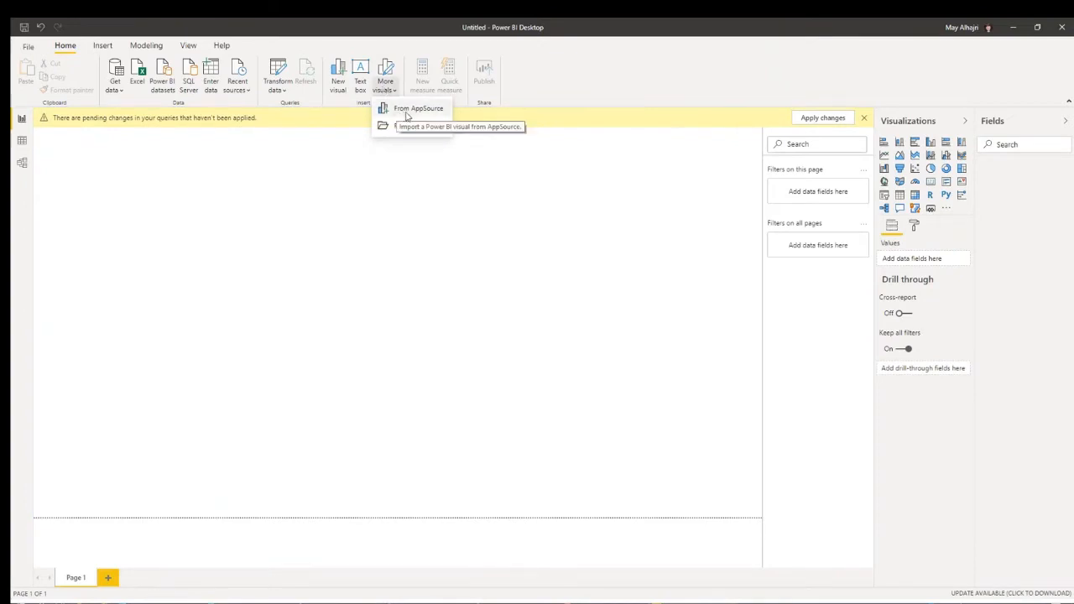
left_click(414, 116)
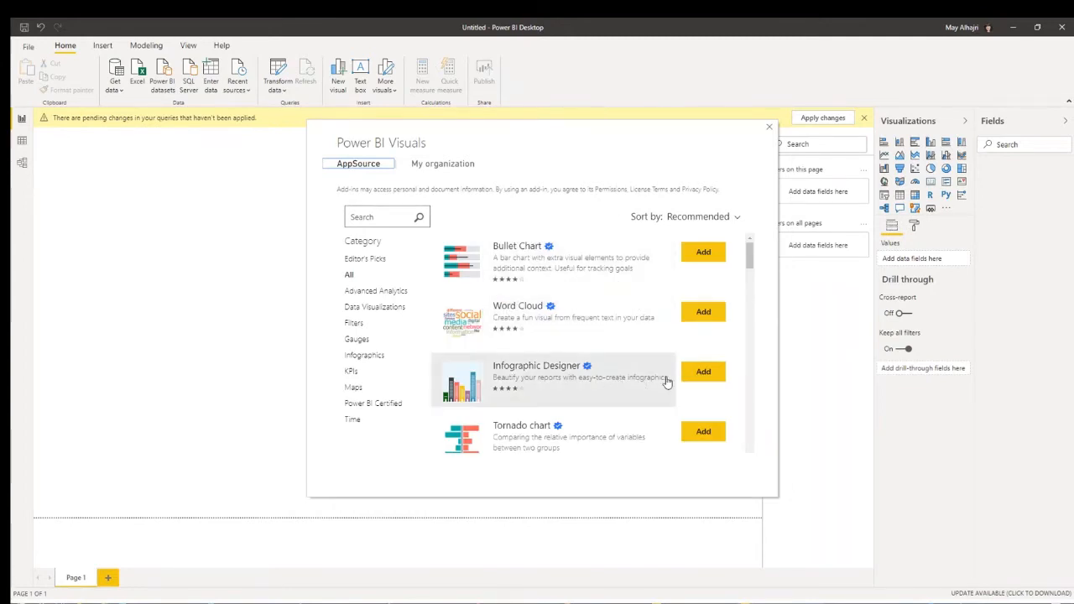
left_click(697, 379)
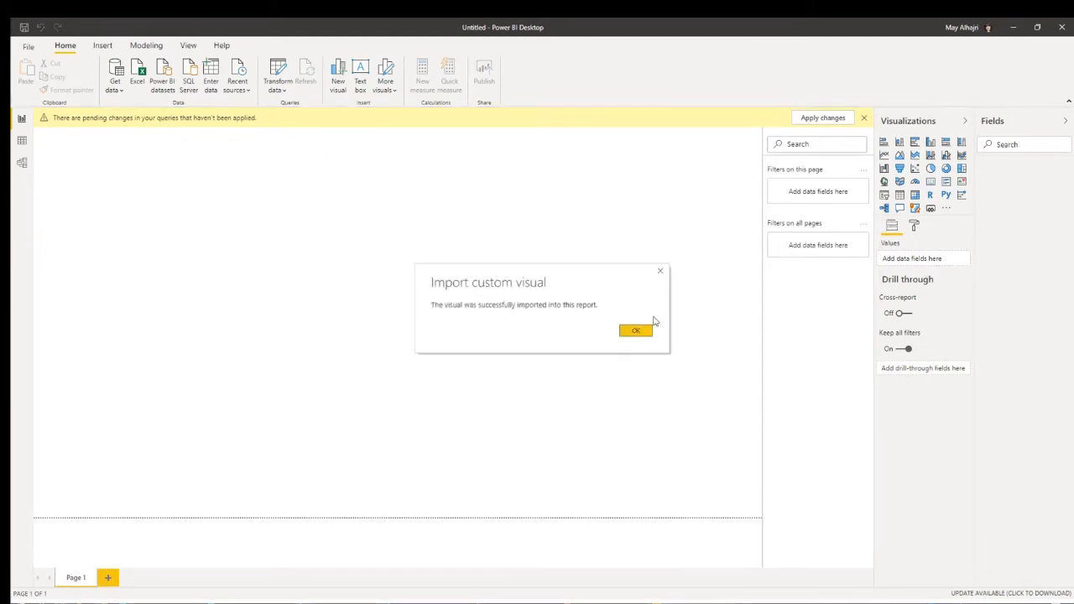
left_click(636, 332)
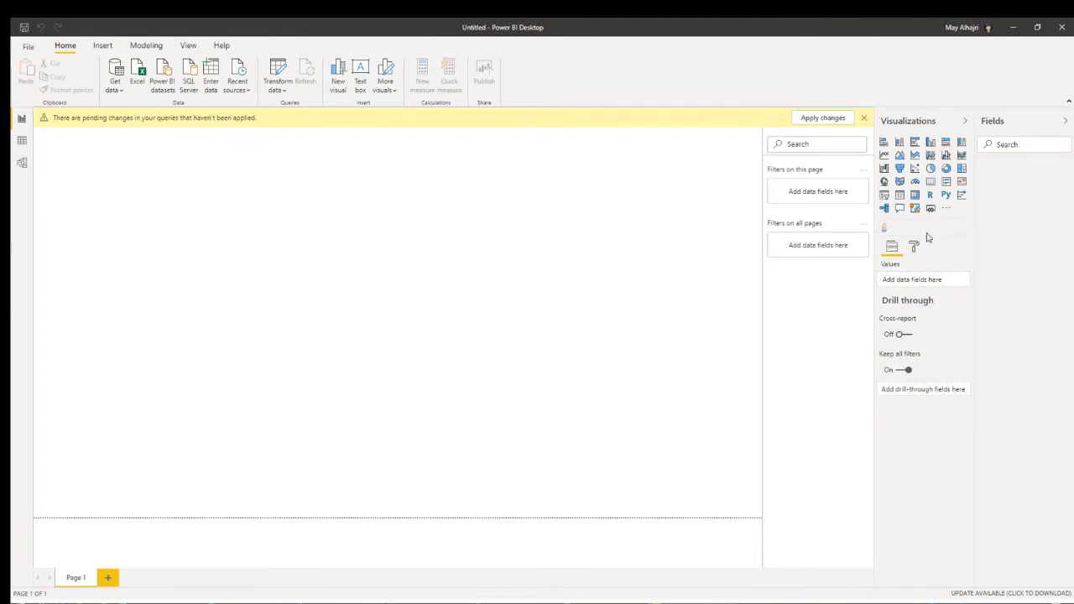
left_click(865, 118)
Switch to the Agent008-2021 app in Power Apps Studio, preview it and go from its start page to the certificate list
left_click(293, 601)
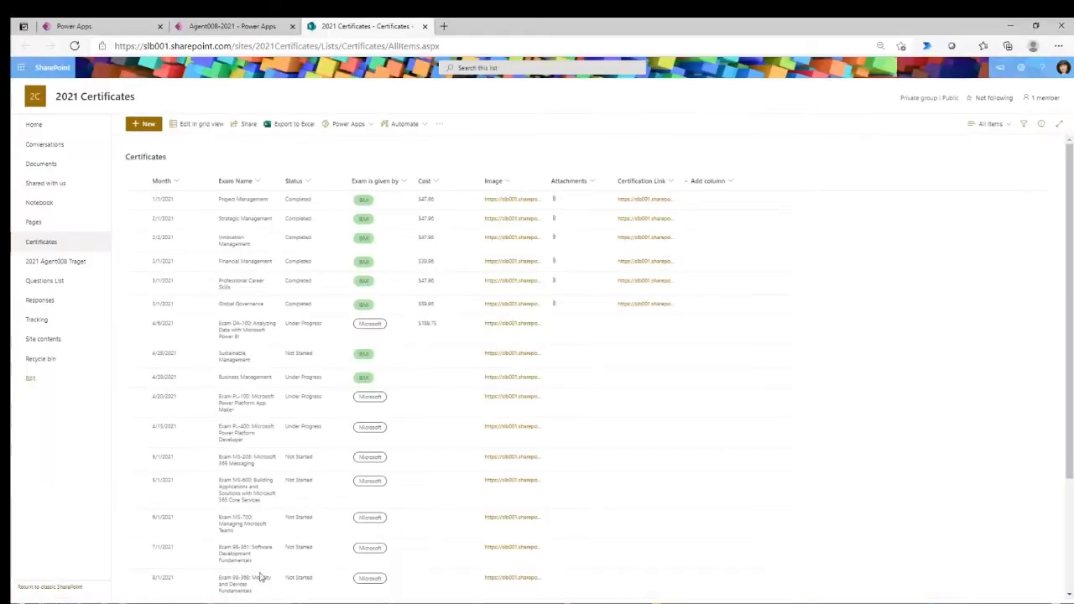
left_click(239, 25)
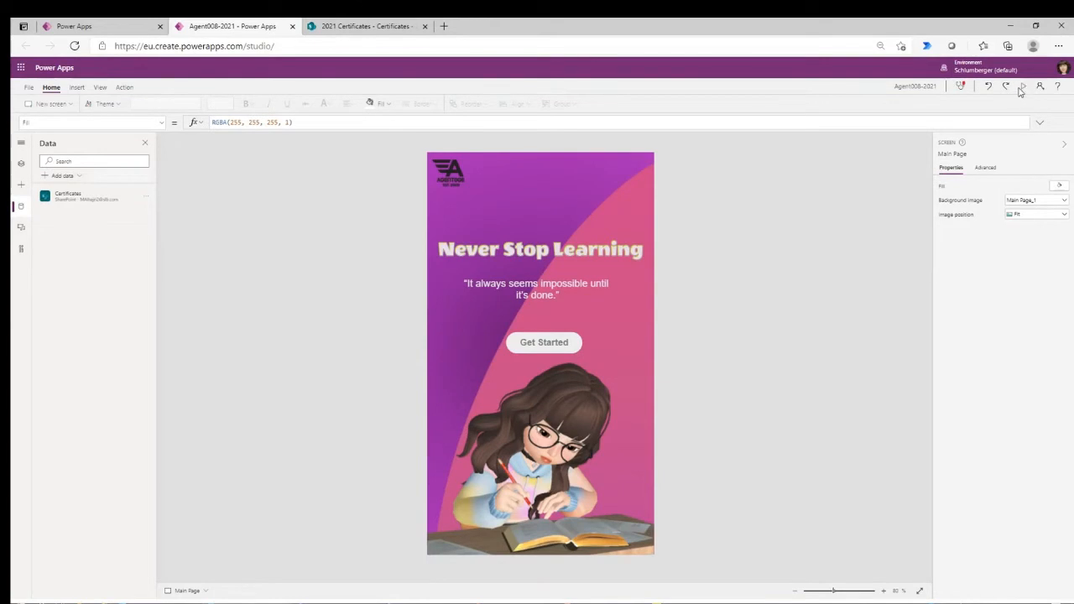
left_click(1021, 87)
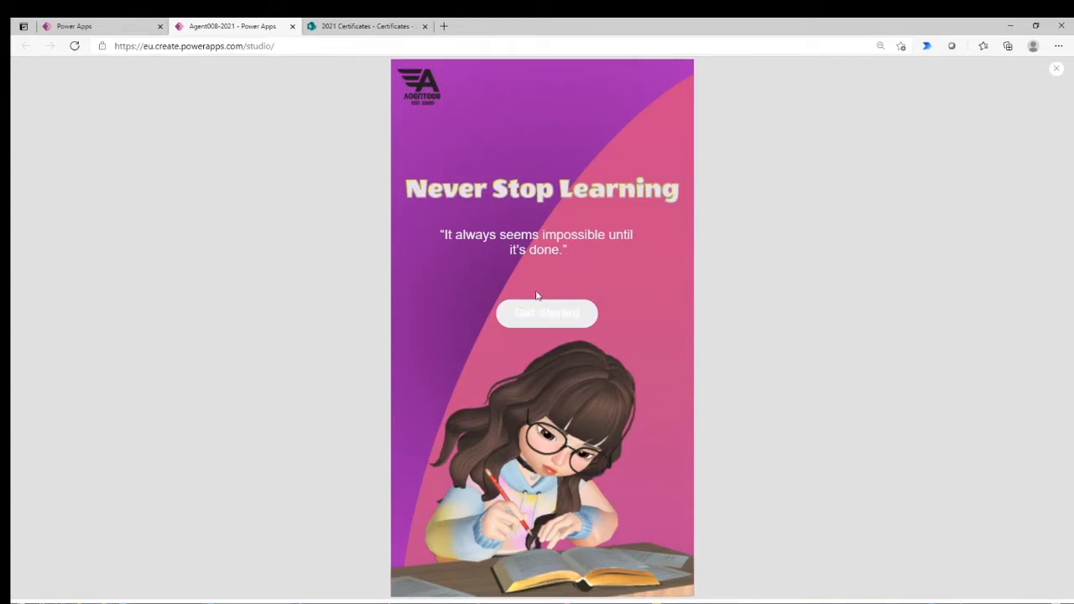
left_click(555, 322)
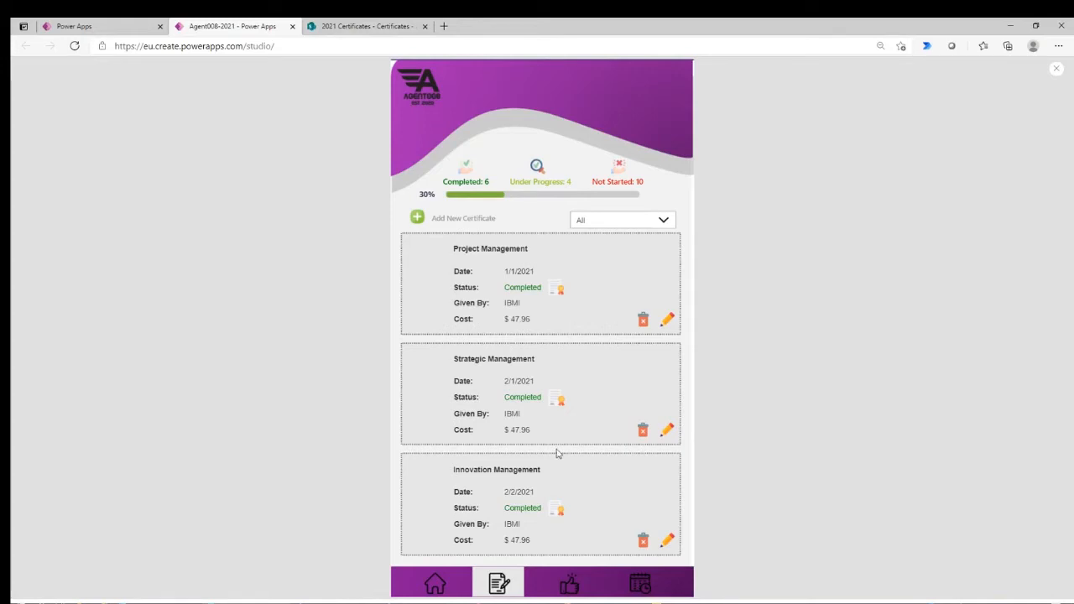
Look through the certificate list, view the edit form of Exam DA-100 and cancel it without changes
scroll(582, 510, "down", 2)
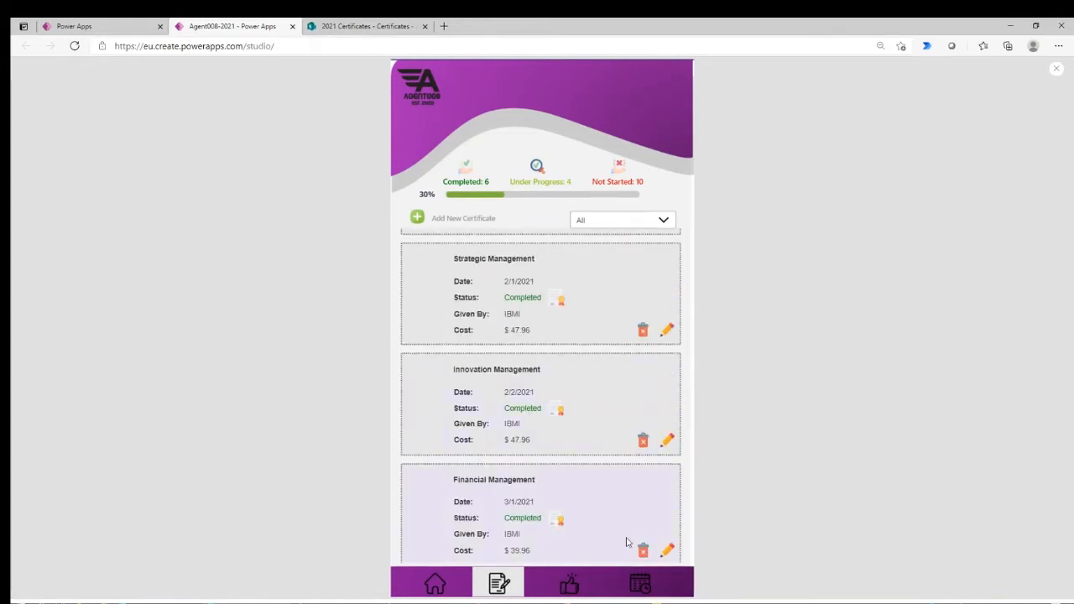
scroll(621, 537, "down", 5)
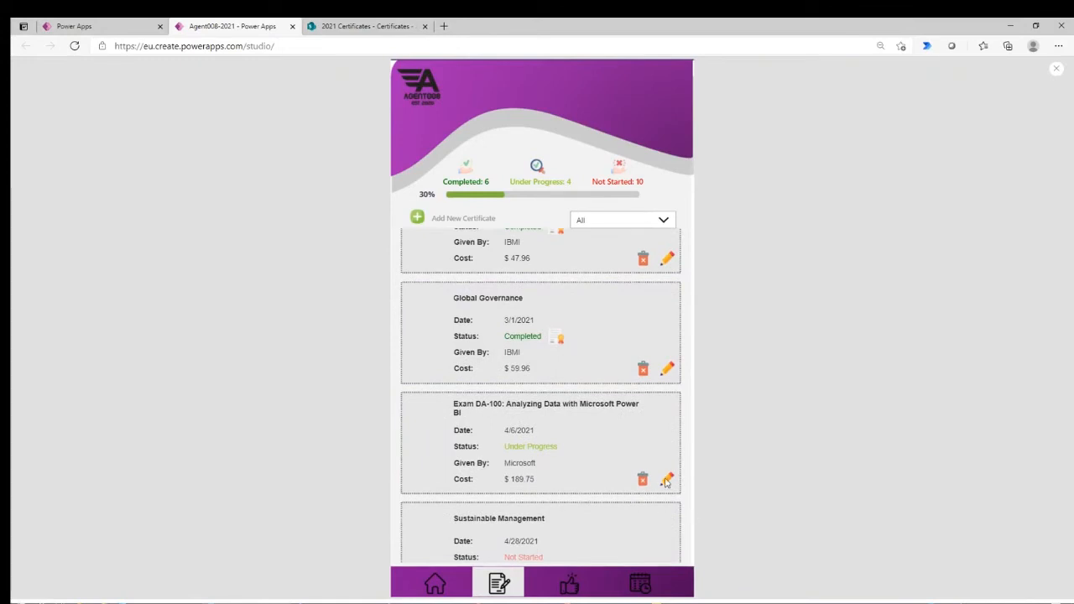
left_click(666, 480)
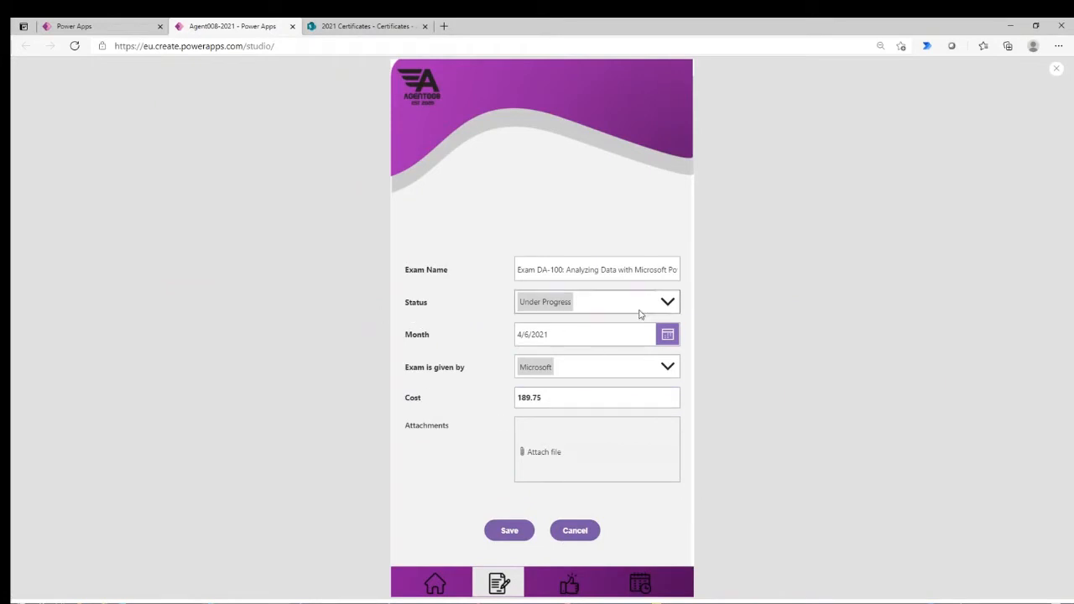
left_click(574, 536)
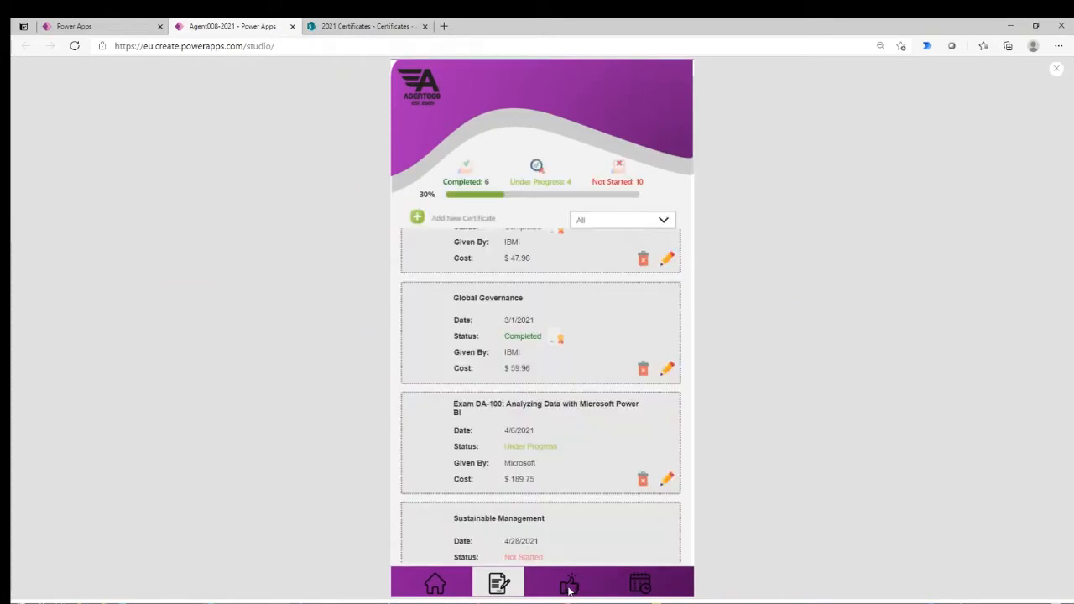
Look through the app's gallery of framed certificates
left_click(570, 585)
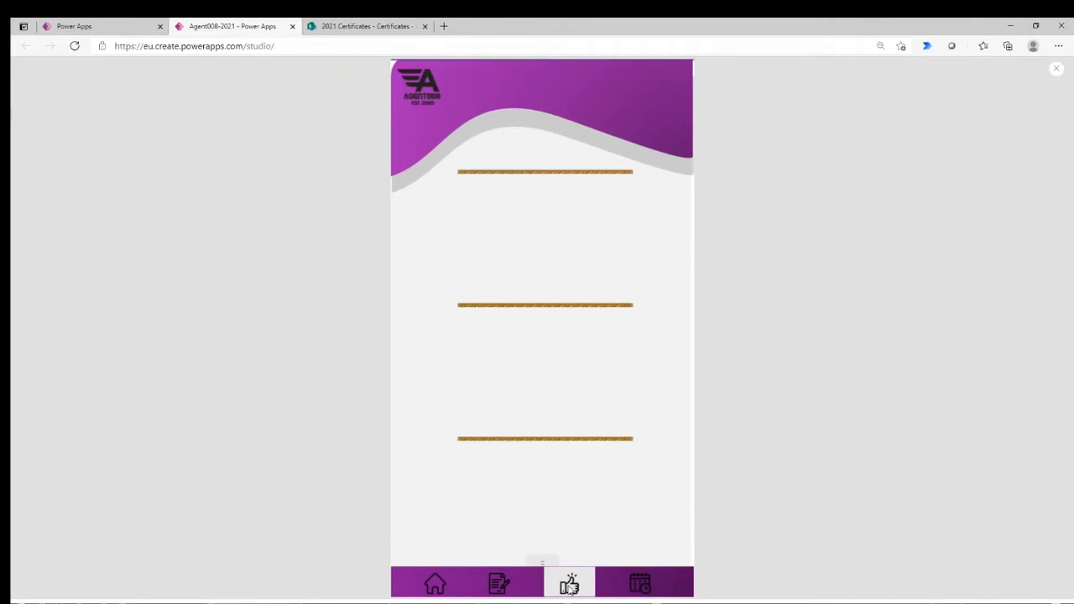
scroll(625, 340, "down", 3)
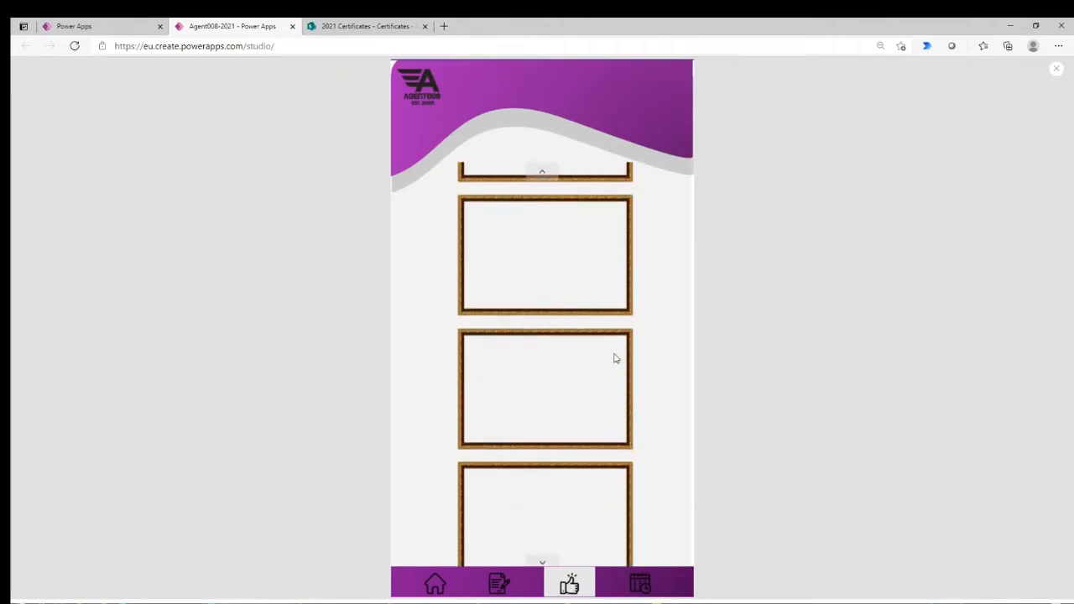
scroll(613, 355, "up", 3)
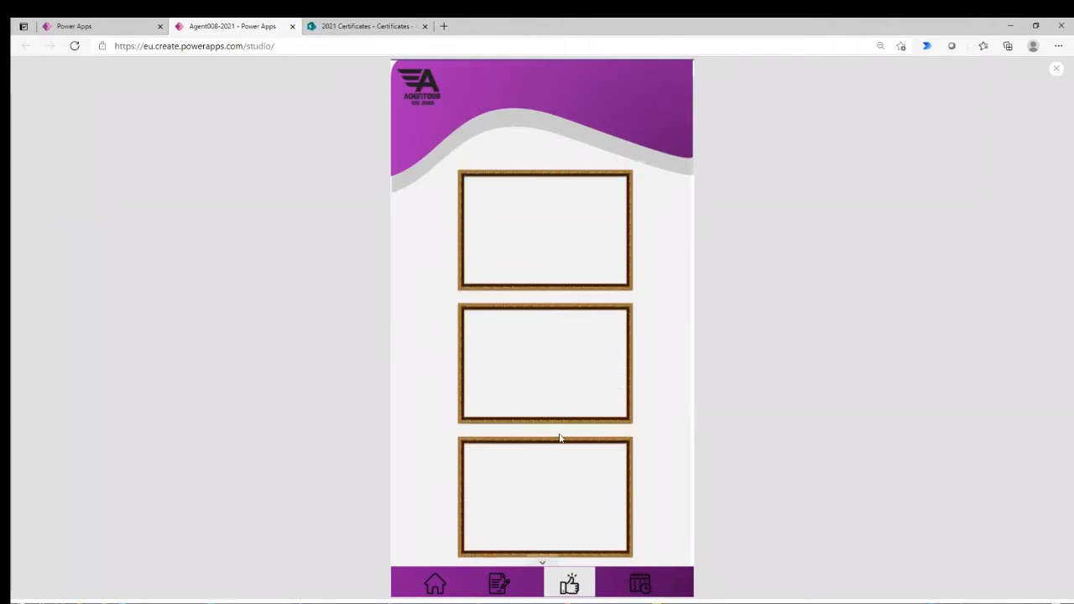
scroll(560, 438, "down", 2)
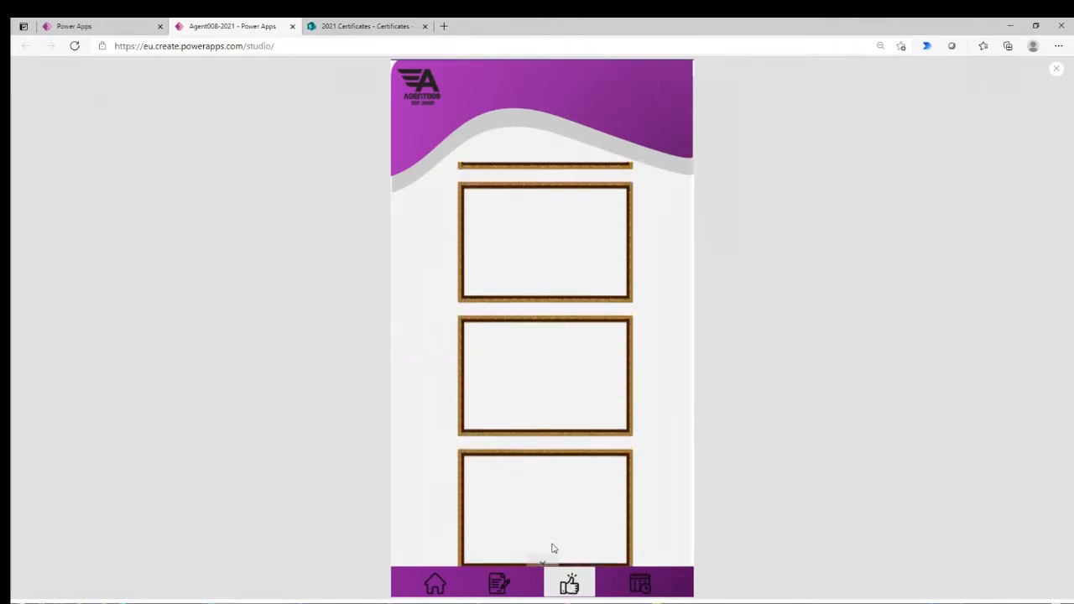
Filter the app's calendar page to April 6, 2021, and return through the start page to the certificate list
left_click(635, 585)
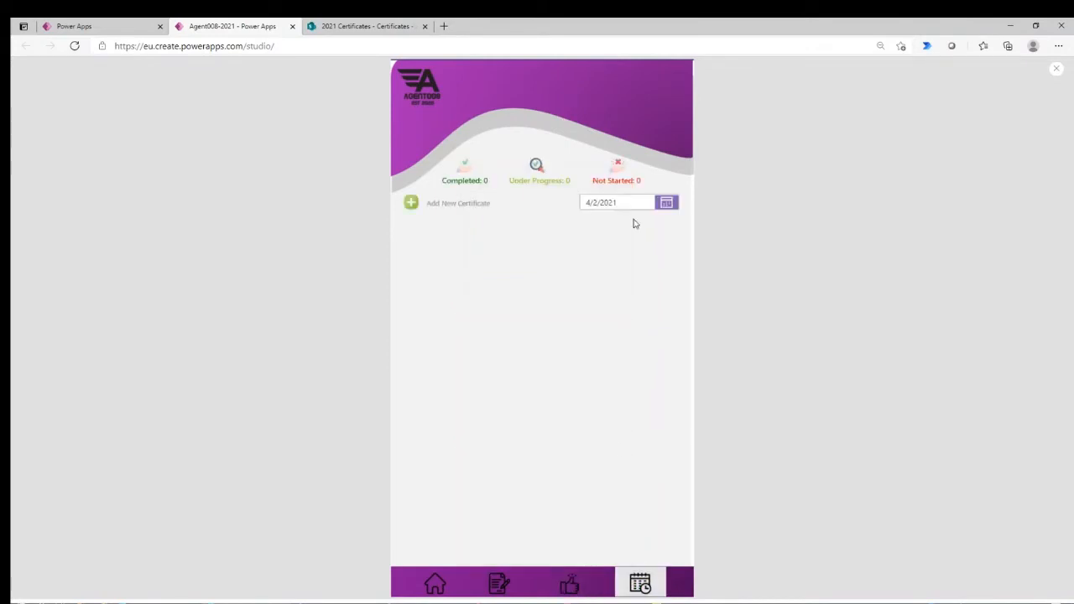
left_click(675, 206)
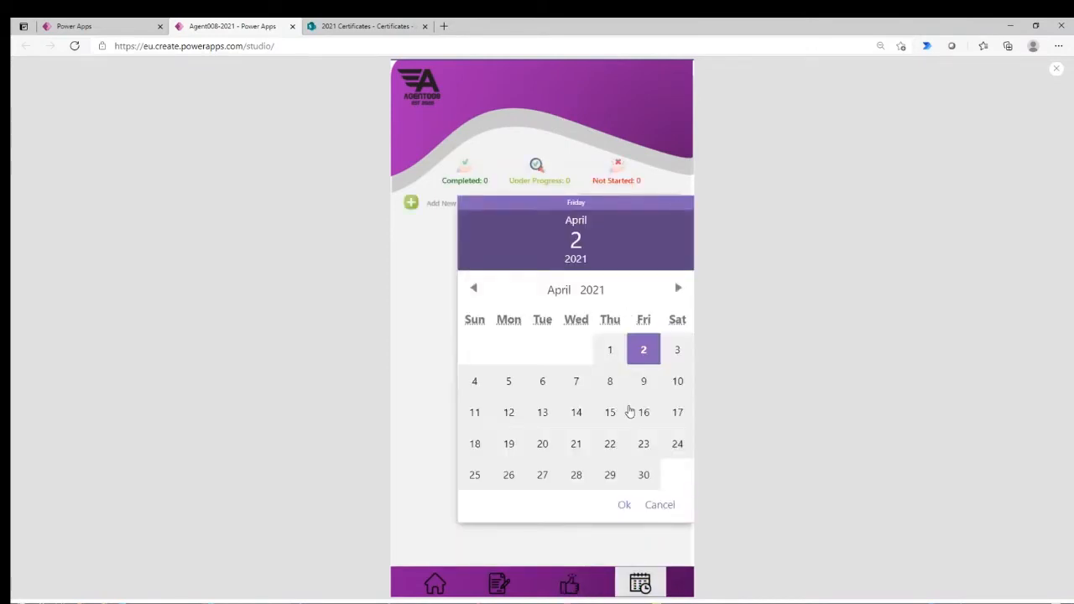
left_click(542, 382)
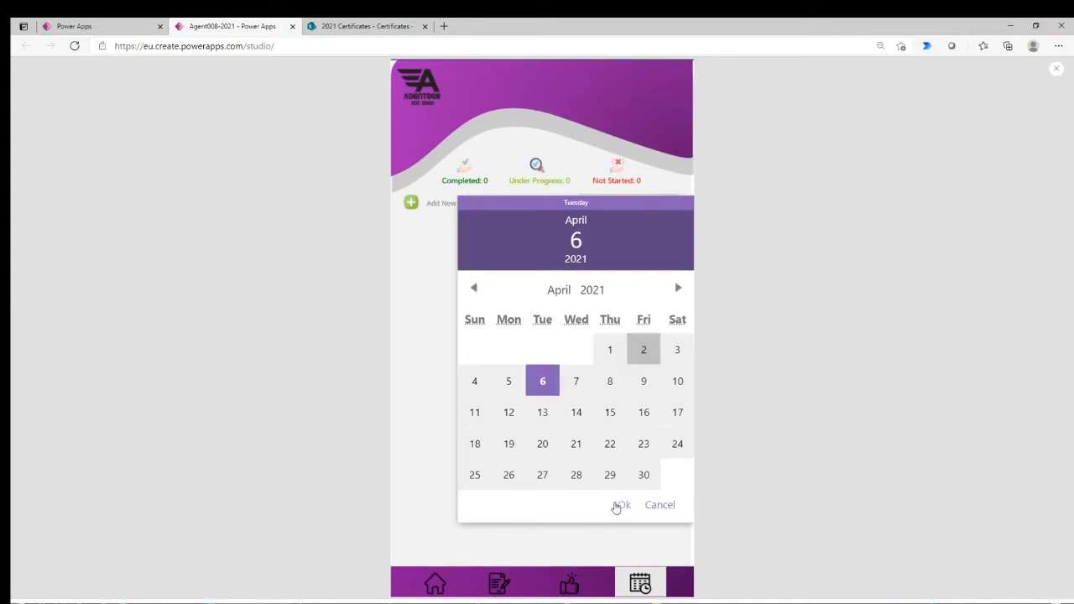
left_click(623, 504)
left_click(667, 206)
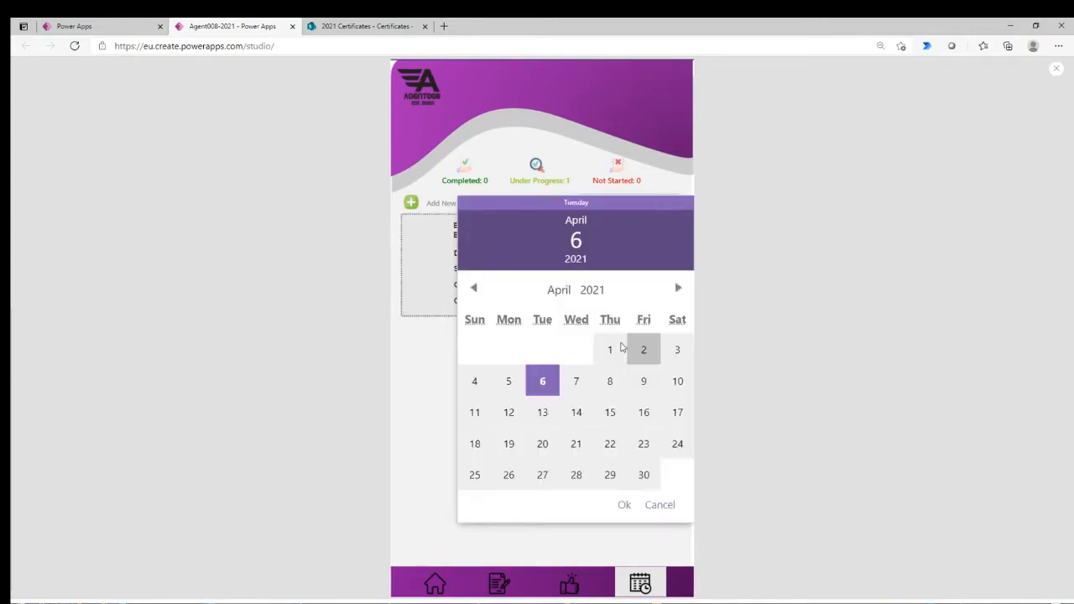
left_click(391, 377)
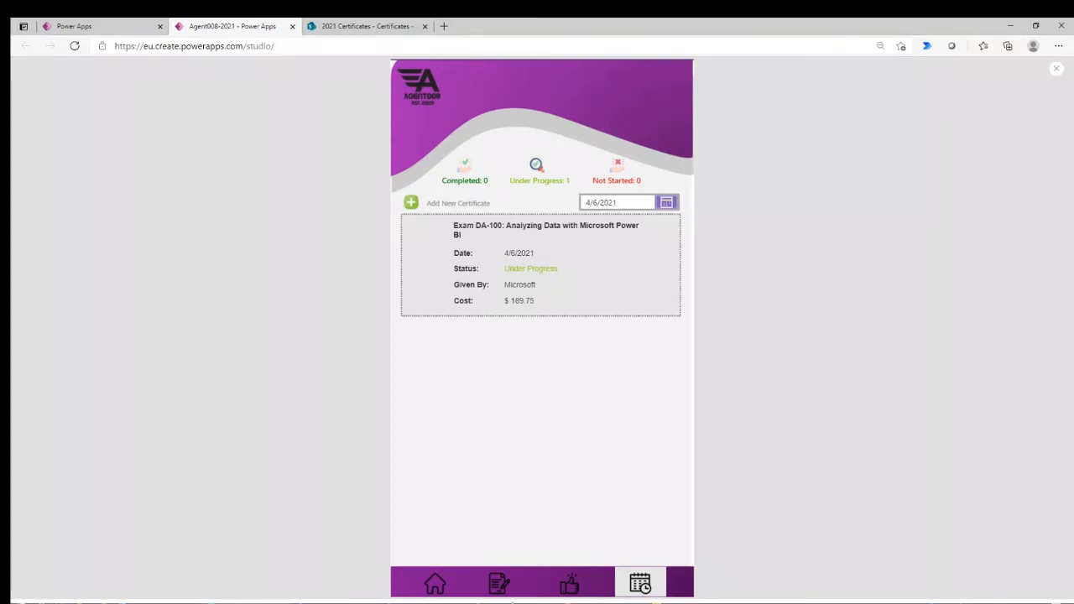
left_click(434, 586)
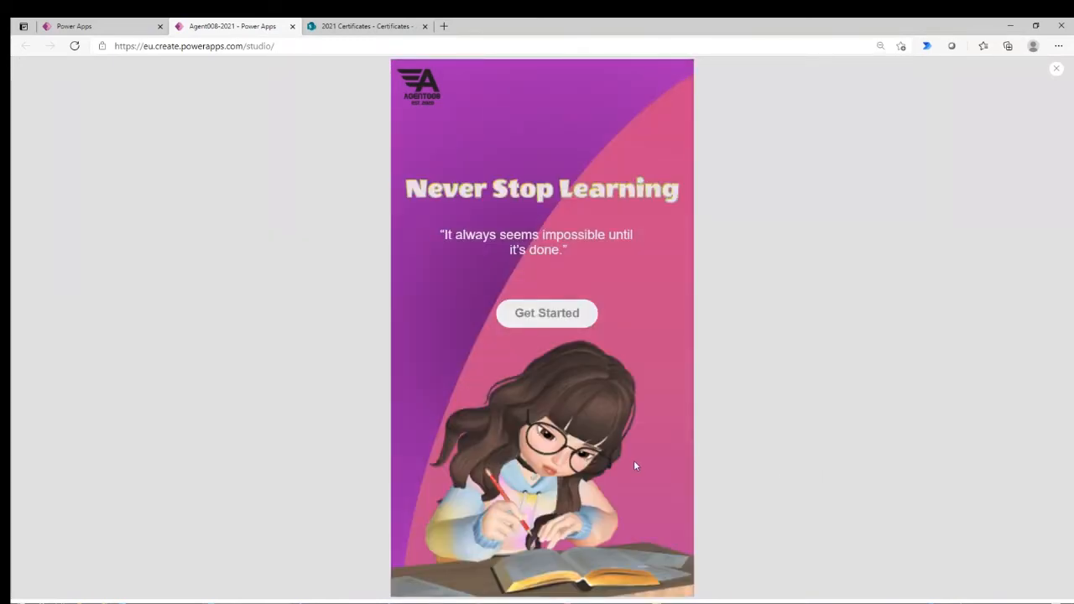
left_click(550, 319)
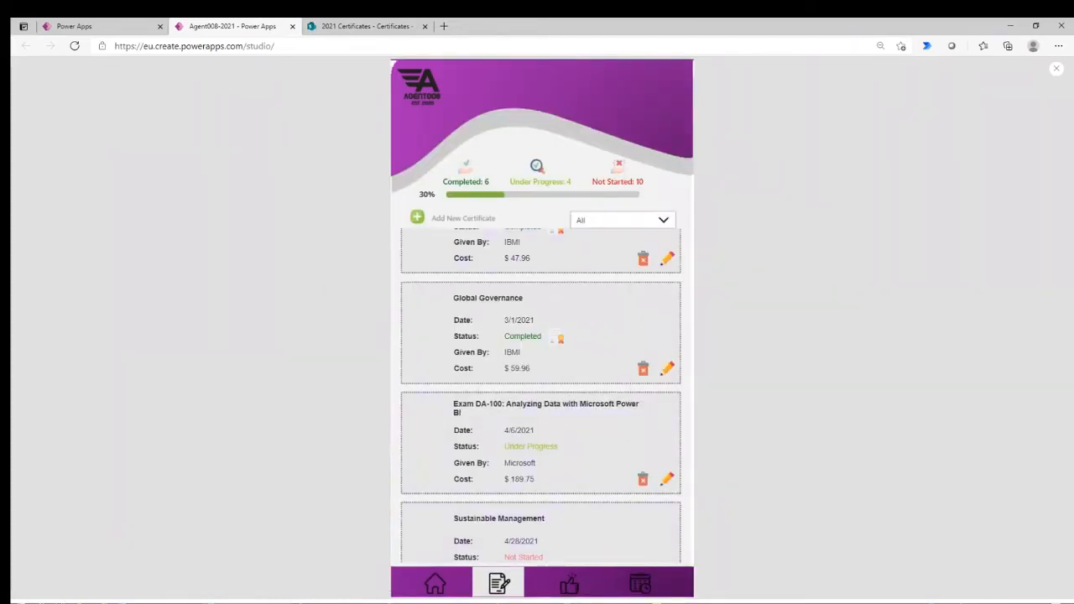
Switch to the 2021 Certification Plan report in the Power BI service and collapse its Visualizations pane to examine the report
key("alt+Tab")
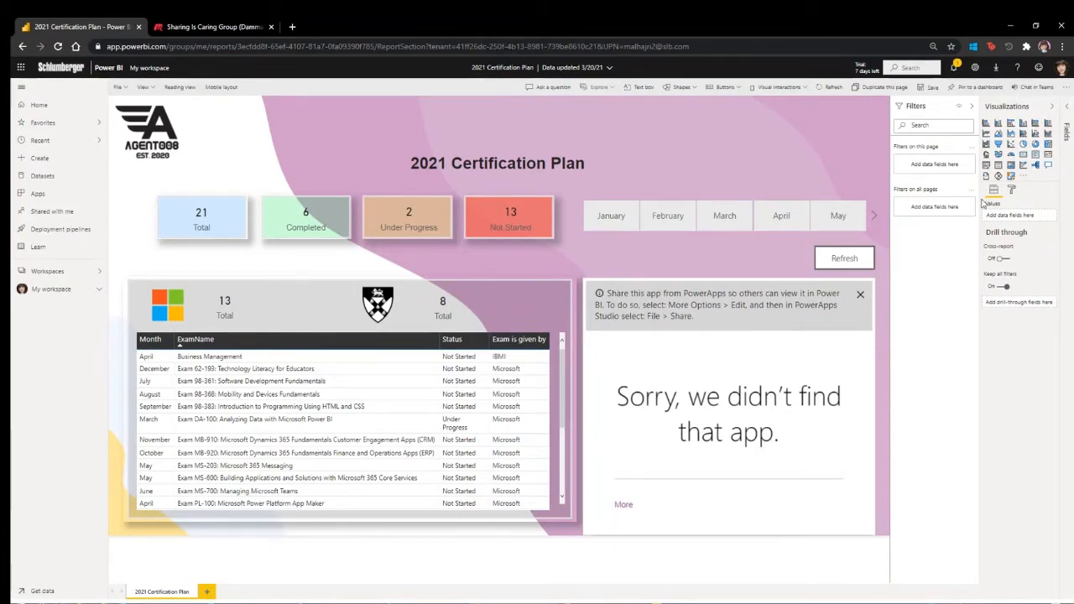
left_click(1052, 112)
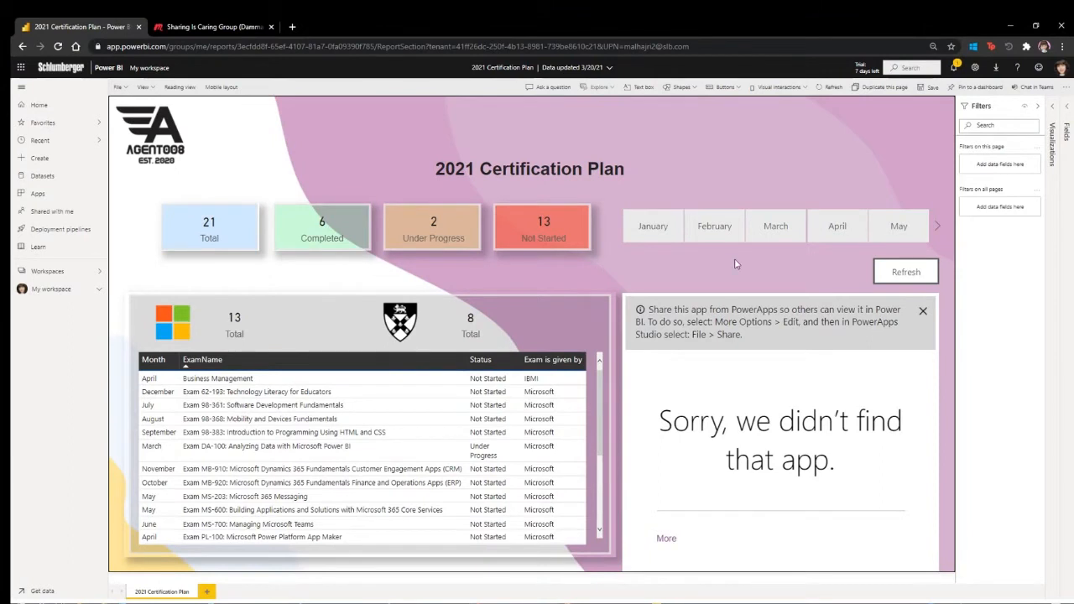
left_click(729, 212)
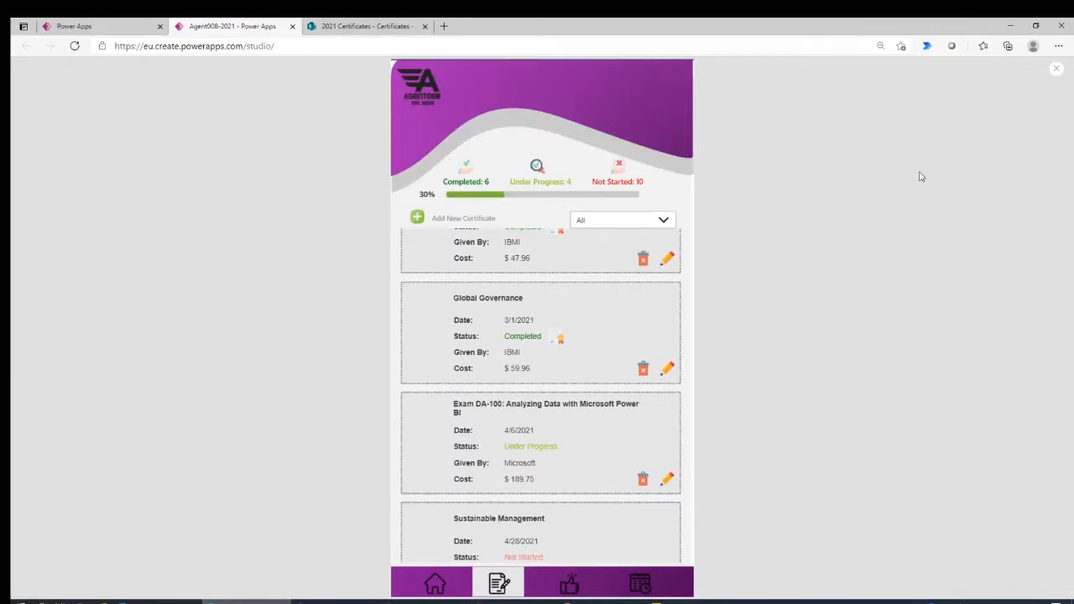
Back in Power Apps, close the Agent008-2021 preview and view the 2021 Certificates SharePoint list
left_click(1054, 74)
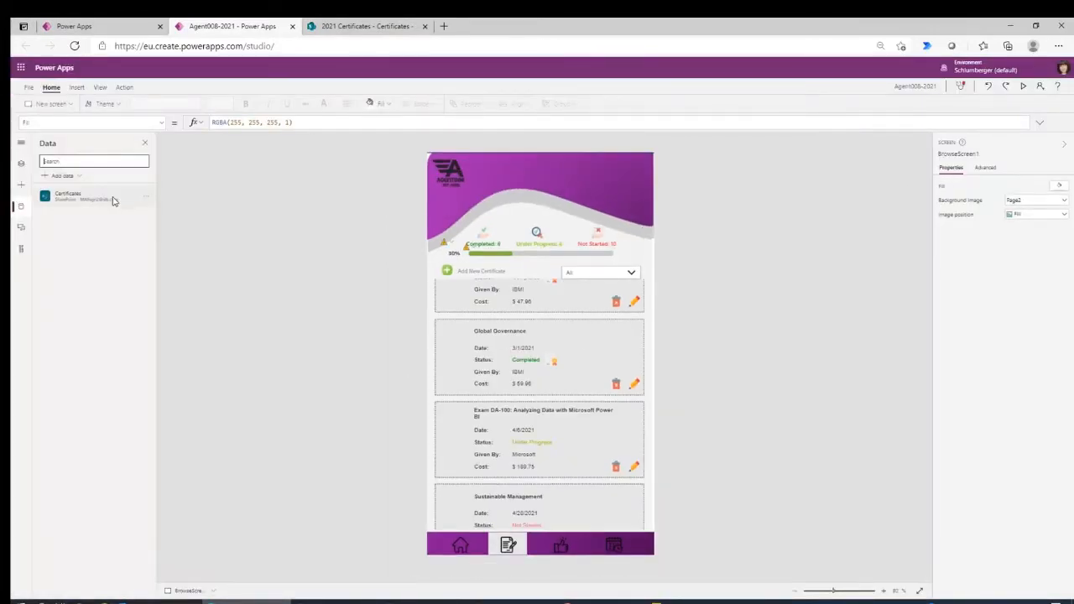
left_click(370, 27)
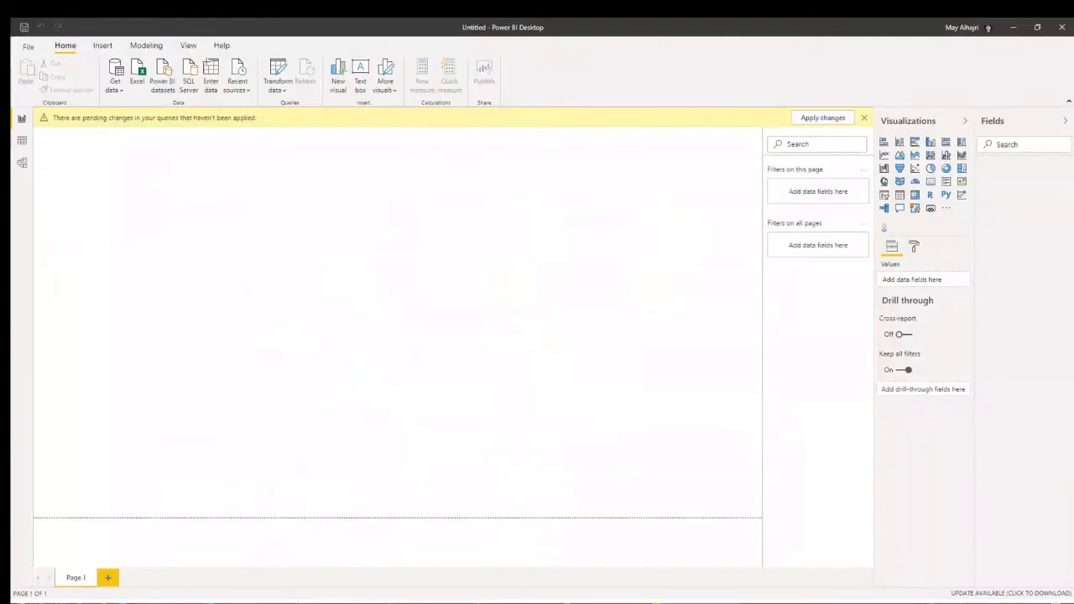
Dismiss the pending-changes notice and start a new SharePoint Online List data connection, finding the connector by searching "share"
left_click(865, 120)
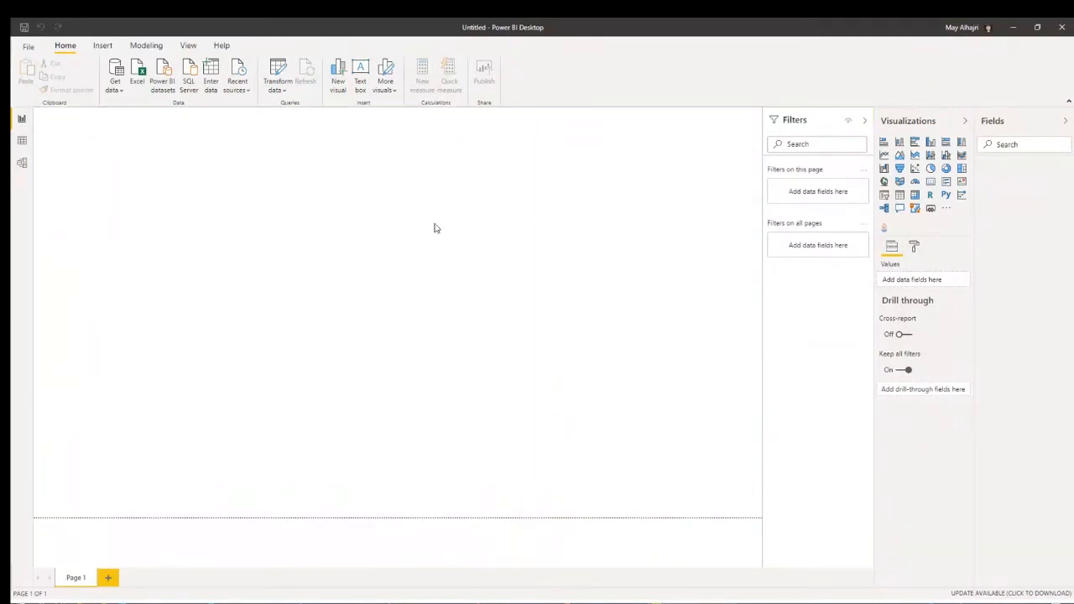
left_click(115, 91)
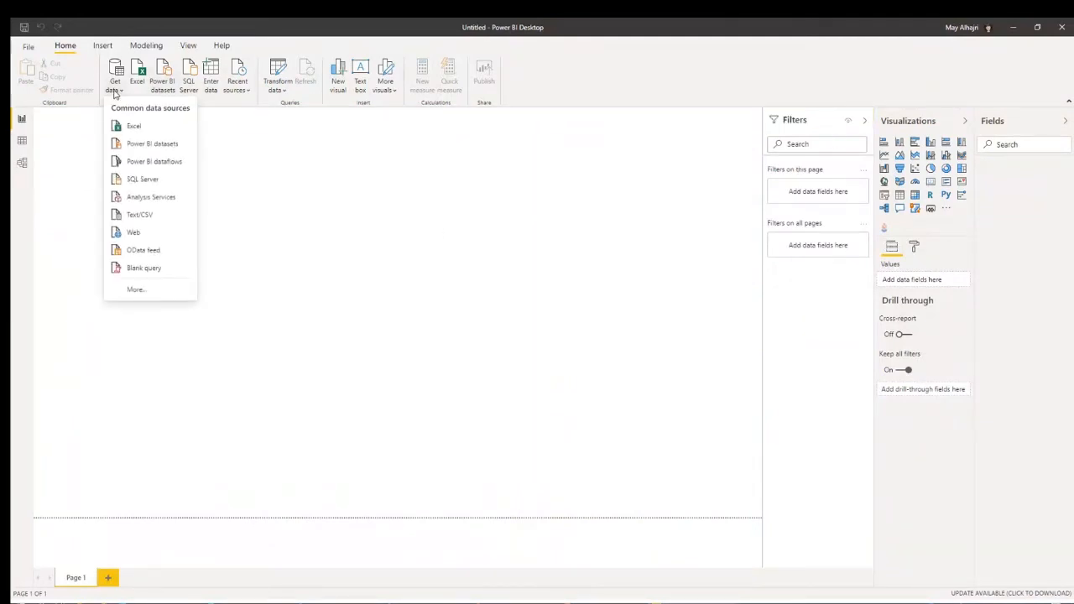
left_click(151, 290)
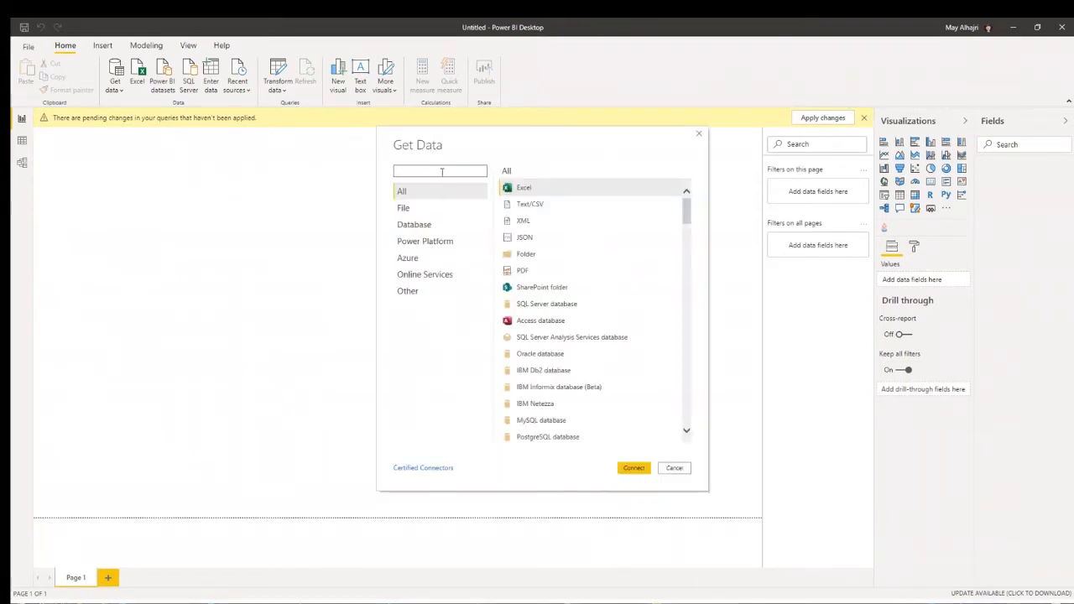
type("share")
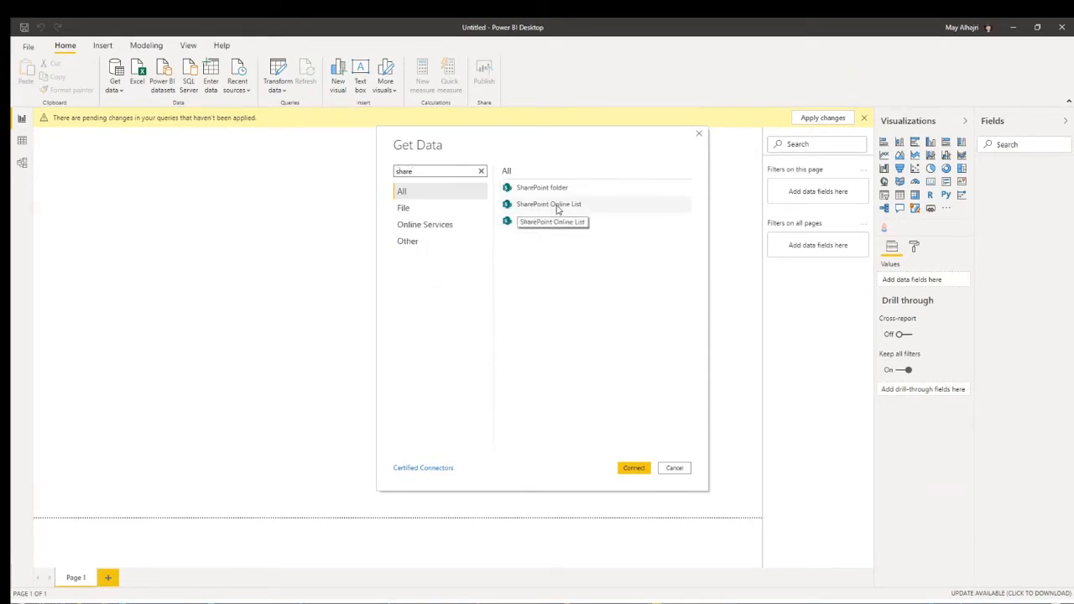
double_click(557, 210)
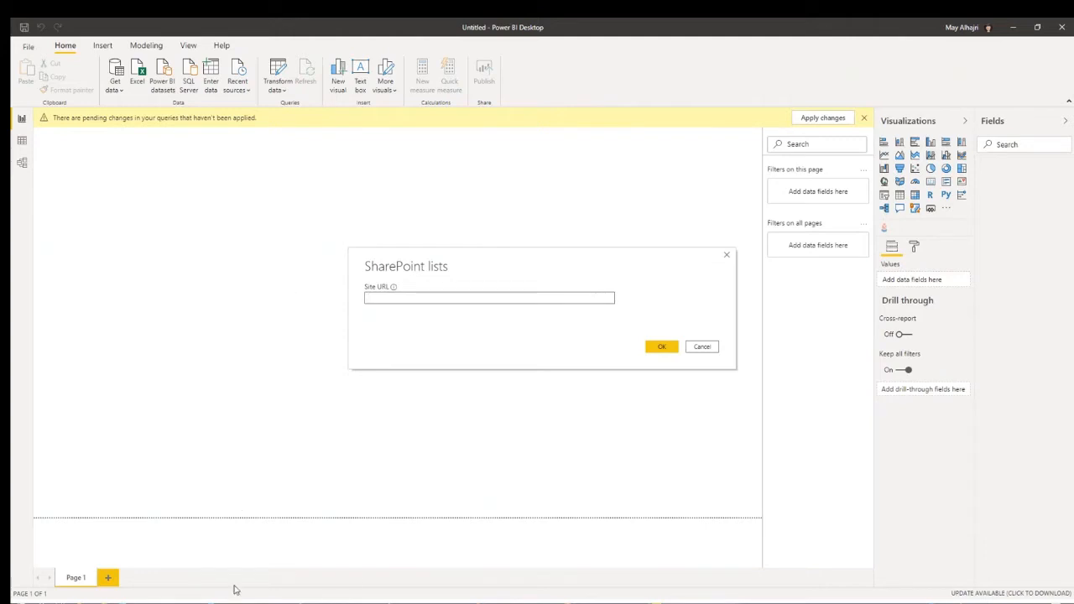
left_click(168, 603)
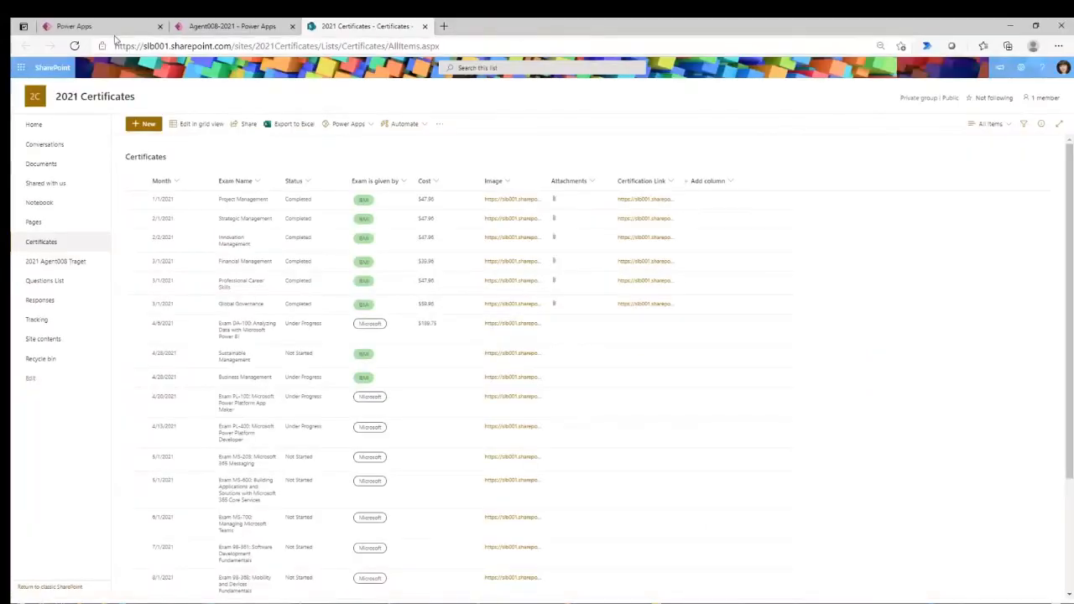
left_click_drag(118, 46, 321, 49)
key("ctrl+c")
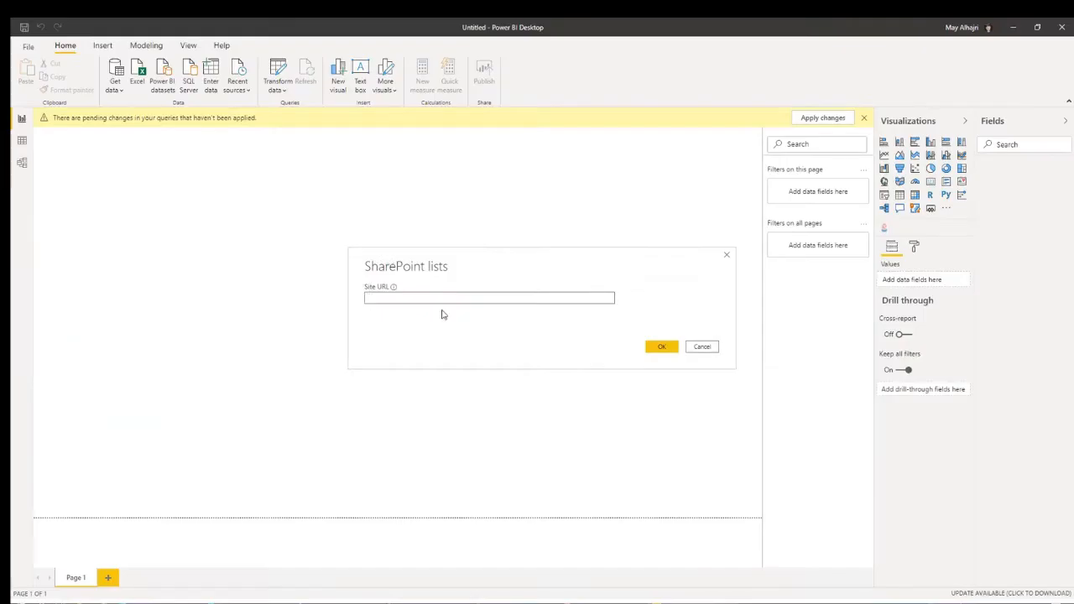
left_click(1012, 26)
key("ctrl+v")
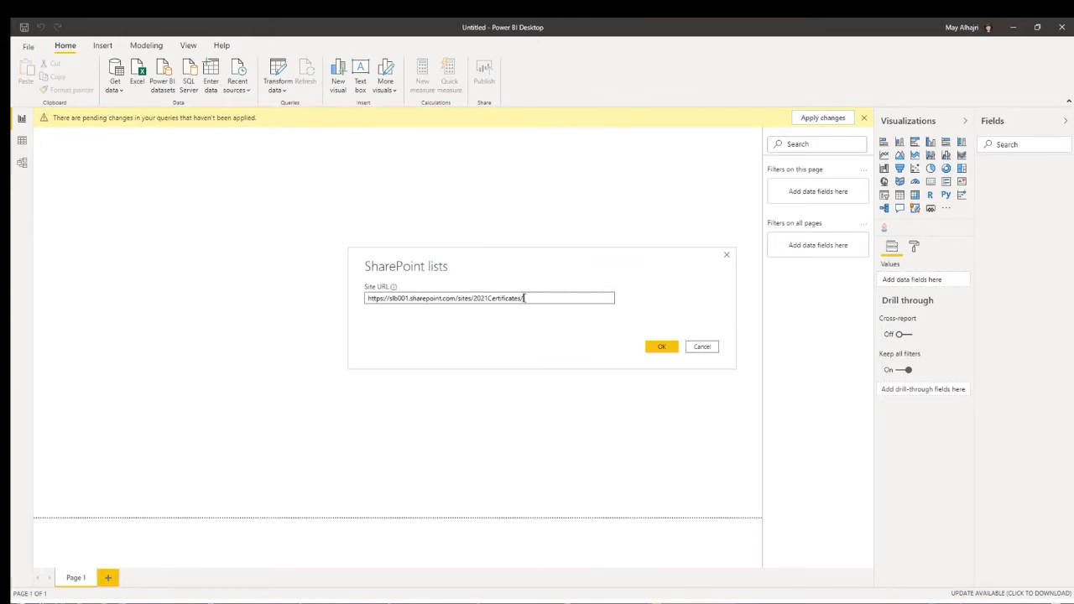
left_click(658, 348)
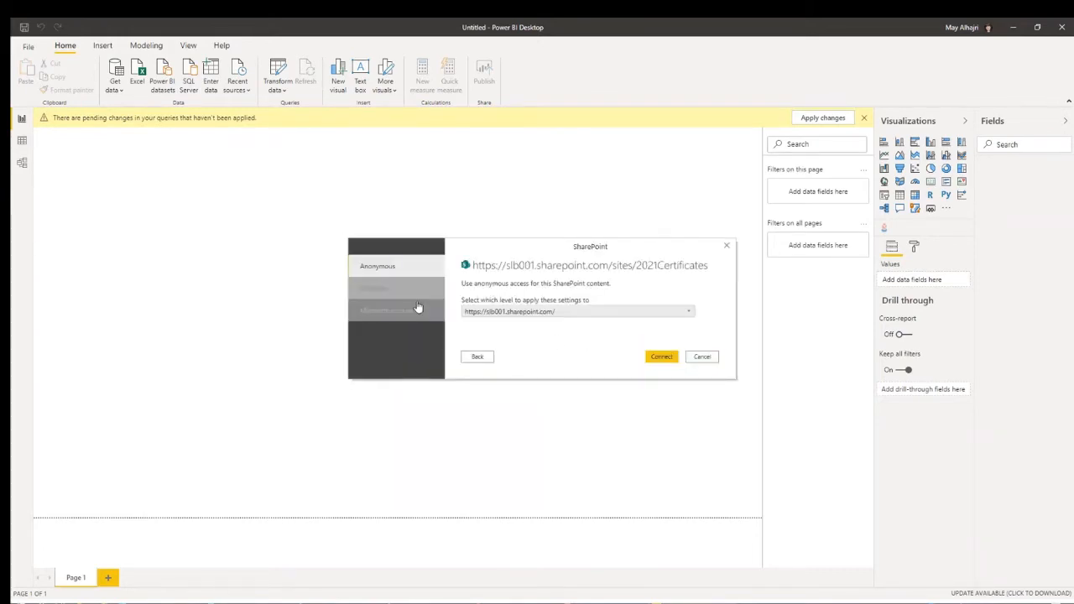
Authenticate to the SharePoint site with the Microsoft account method, signing in with the Schlumberger work account, and connect
left_click(426, 308)
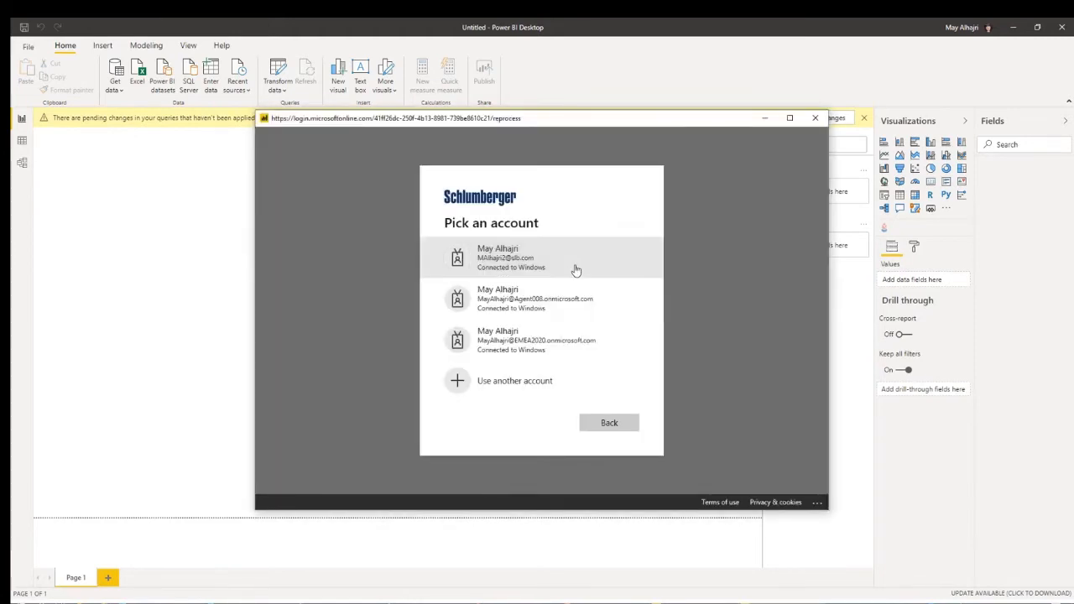
left_click(575, 269)
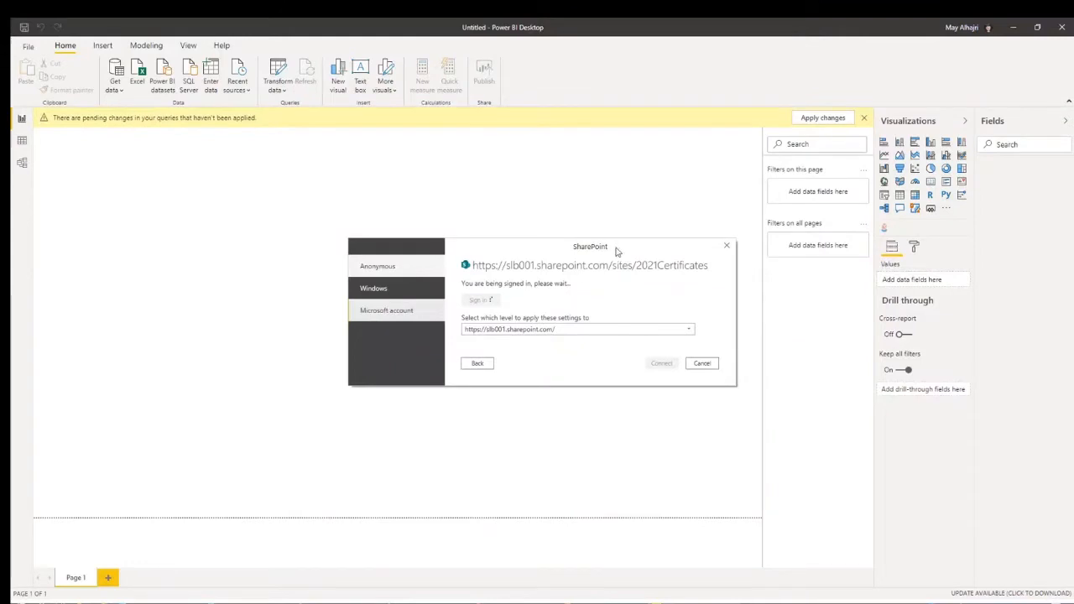
left_click_drag(615, 247, 529, 240)
left_click(574, 356)
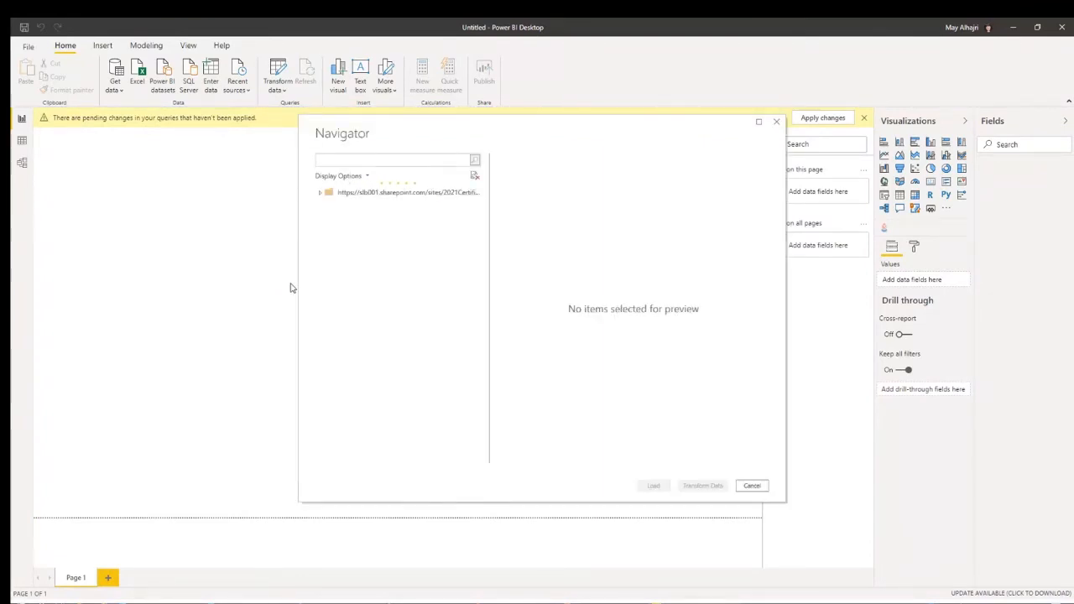
Look through the site's available lists in the Navigator and compare them with the 2021 Certificates SharePoint page
scroll(346, 248, "down", 2)
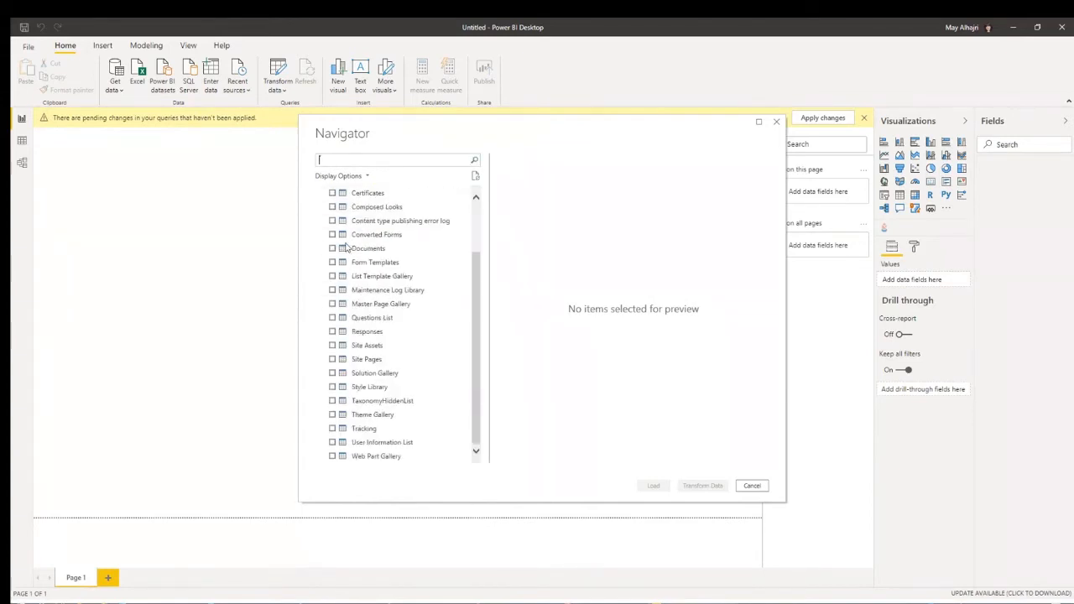
scroll(377, 426, "up", 2)
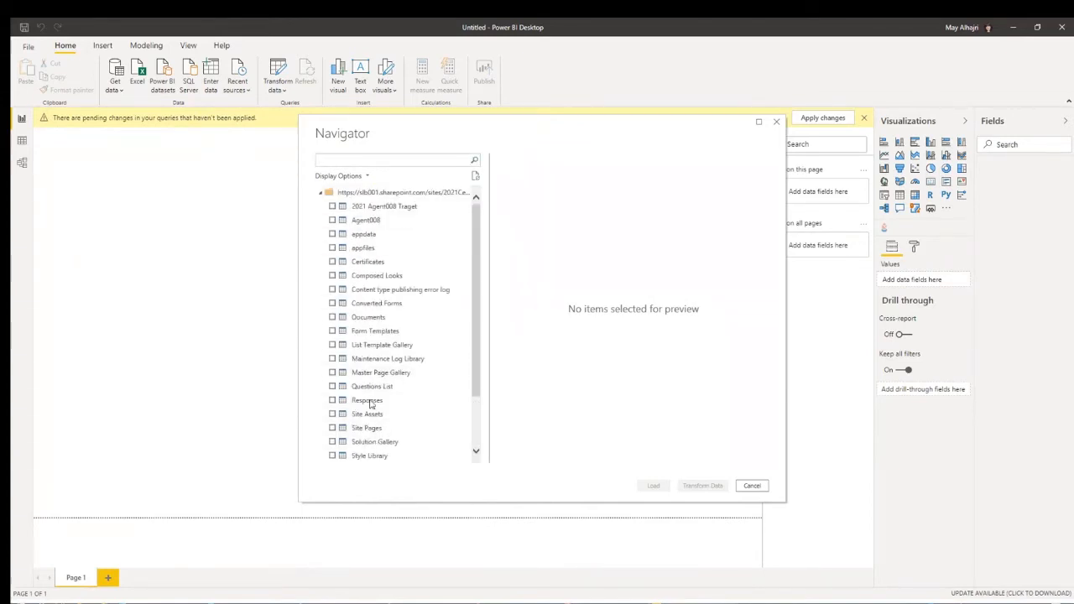
scroll(372, 404, "down", 2)
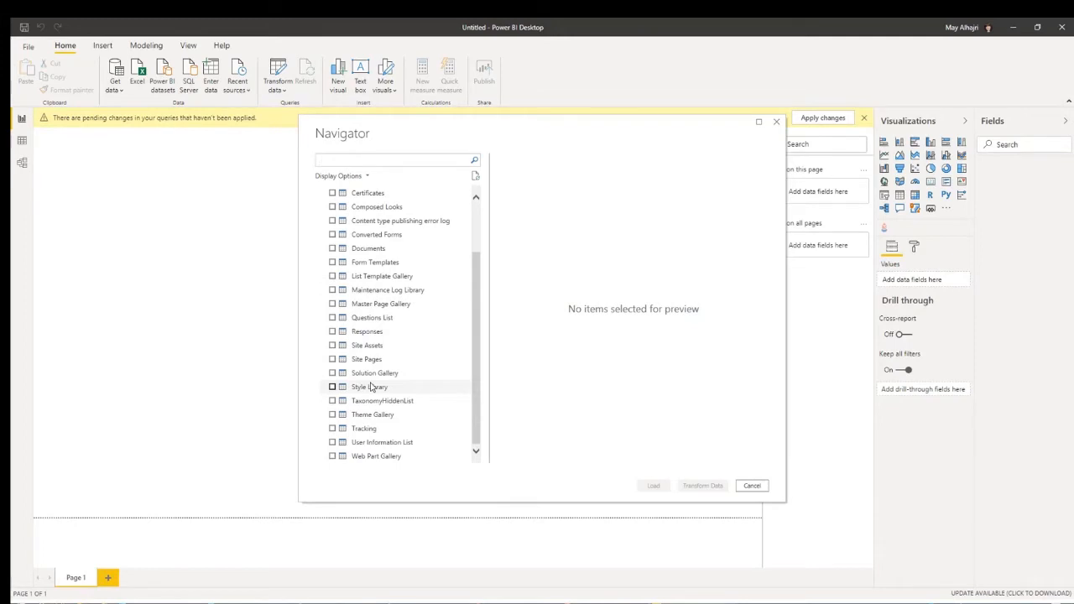
scroll(372, 387, "up", 2)
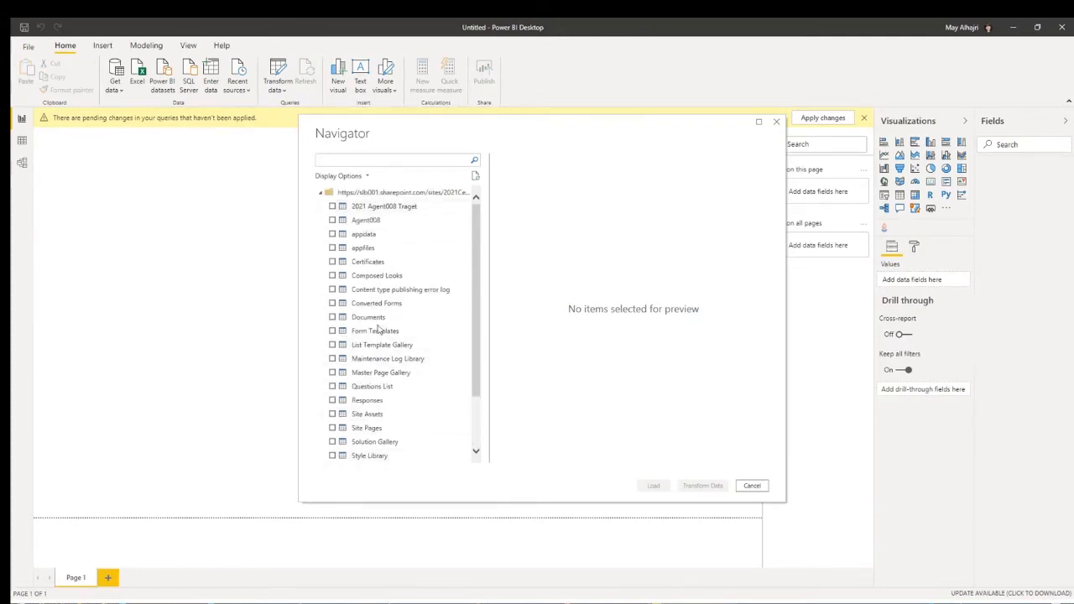
left_click(102, 602)
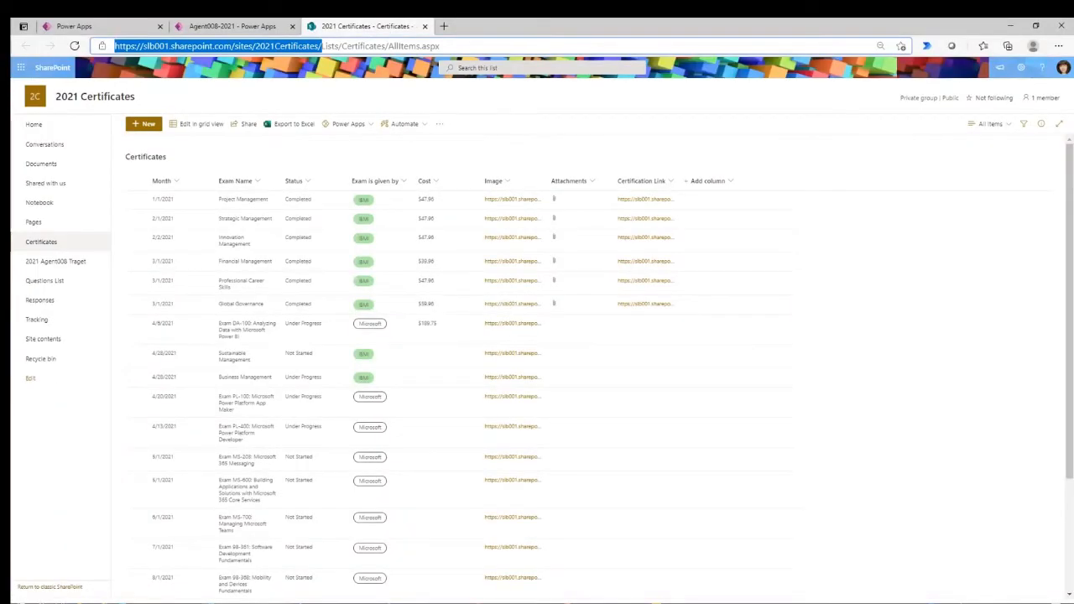
key("alt+Tab")
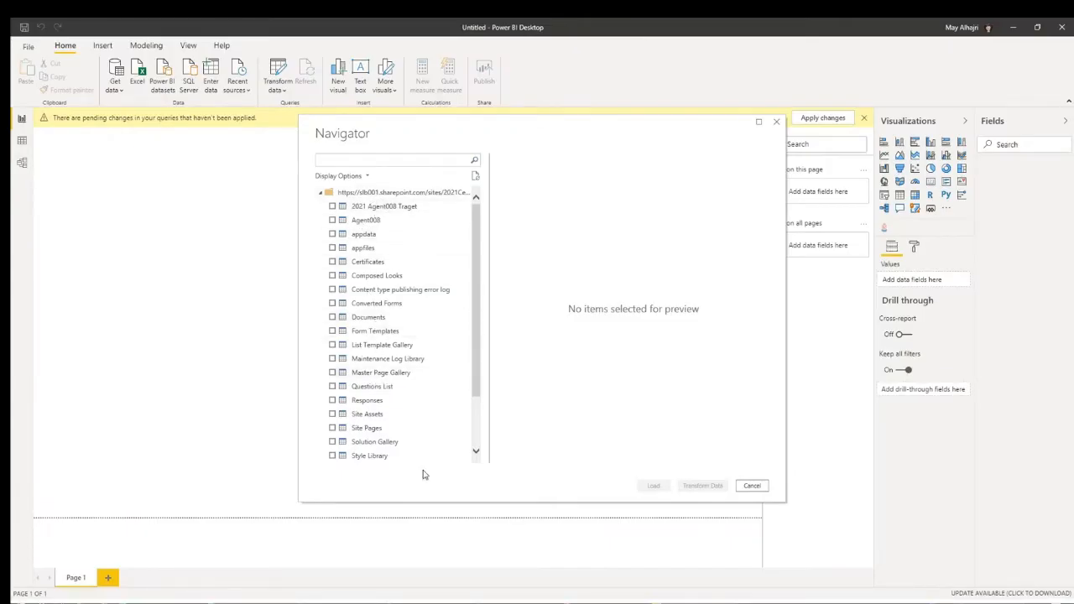
mouse_move(473, 364)
left_mouse_down()
mouse_move(481, 433)
mouse_move(475, 379)
left_mouse_up()
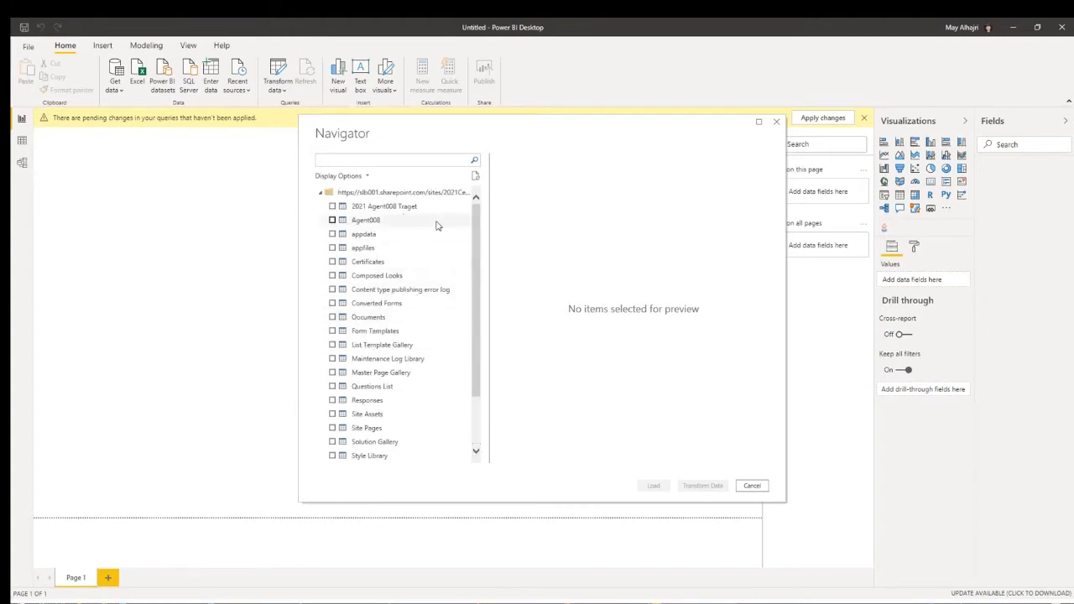
left_click(395, 207)
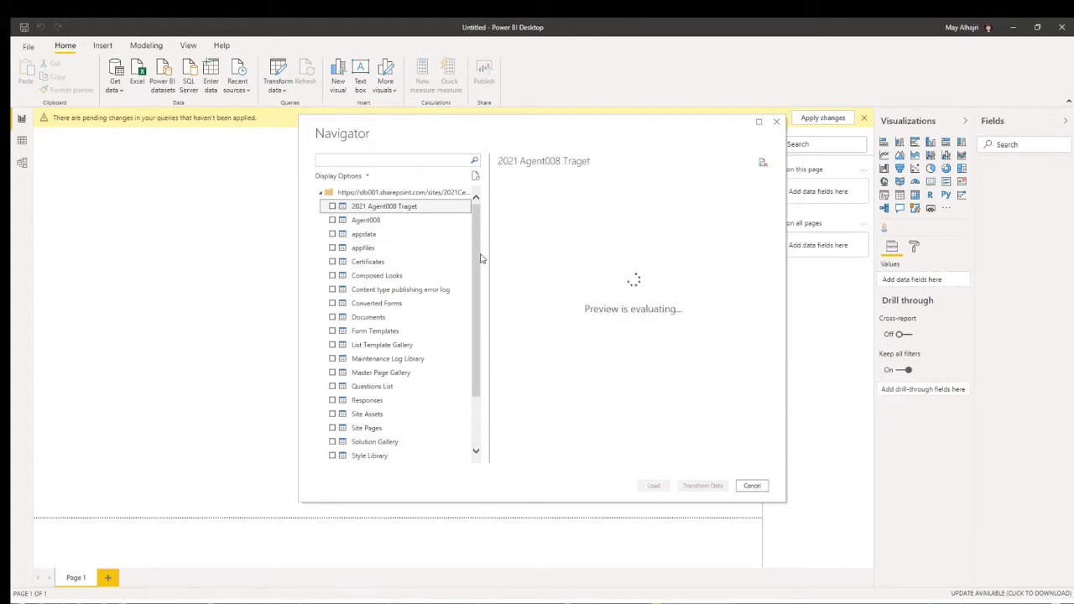
left_click(332, 206)
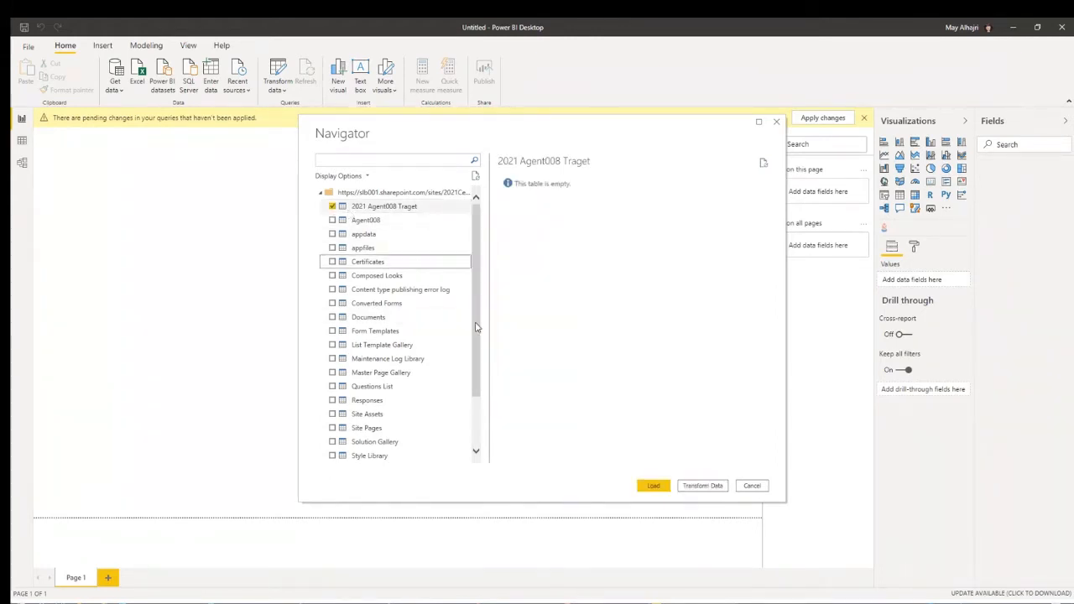
left_click_drag(474, 327, 480, 353)
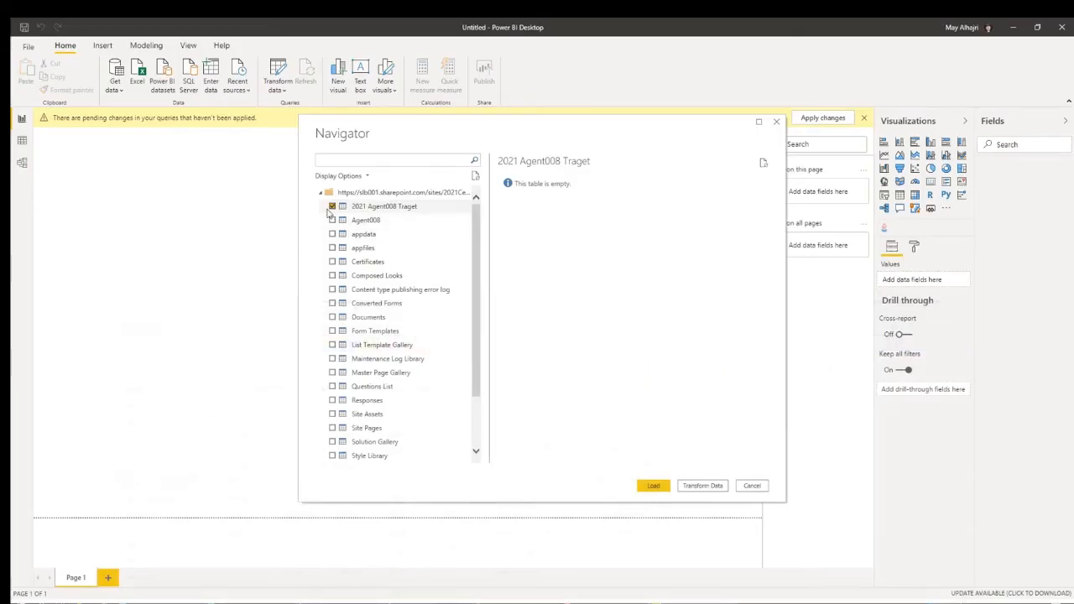
left_click(331, 208)
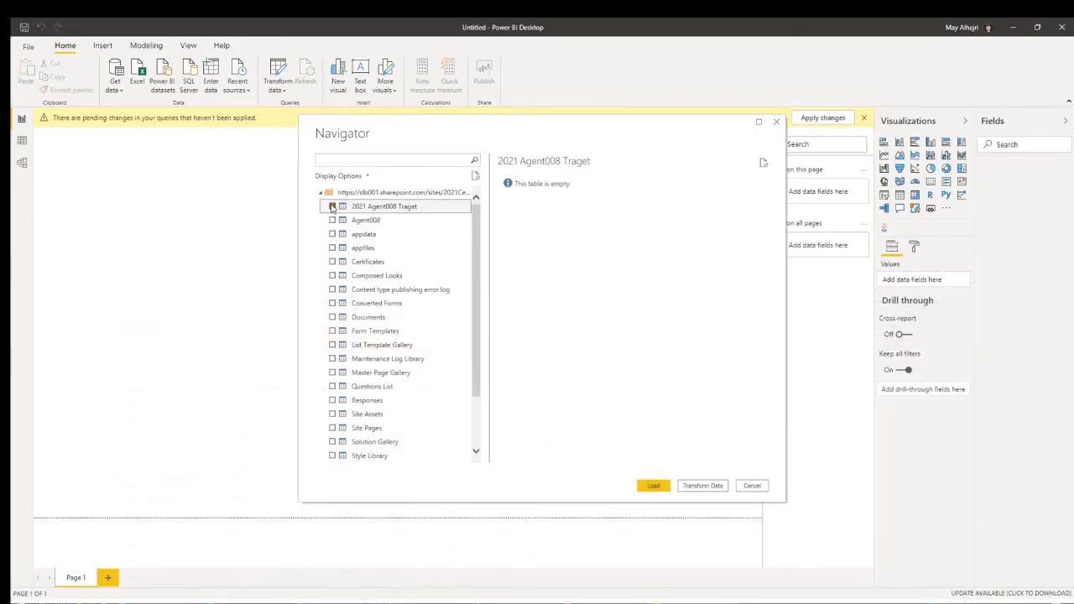
Select the Certificates list, load it into the report, and dismiss the pending-changes notice
left_click(332, 262)
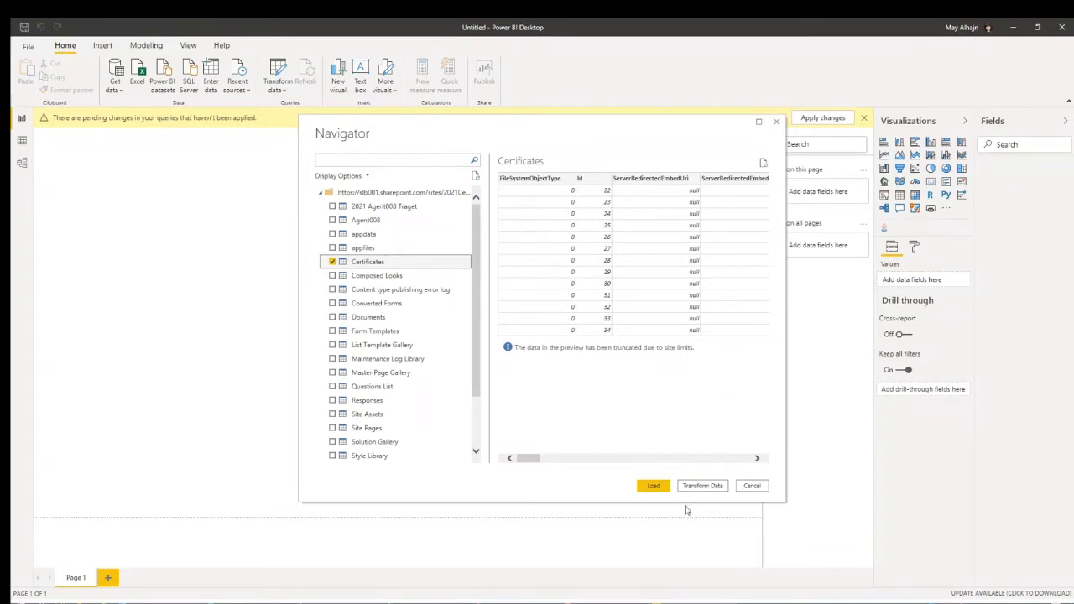
left_click(659, 490)
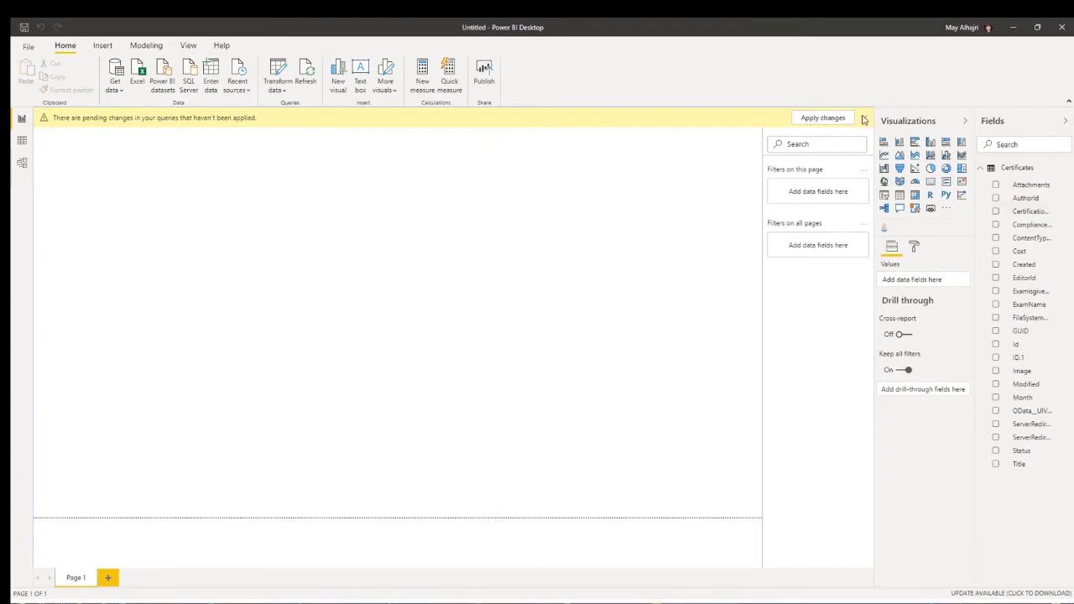
left_click(863, 120)
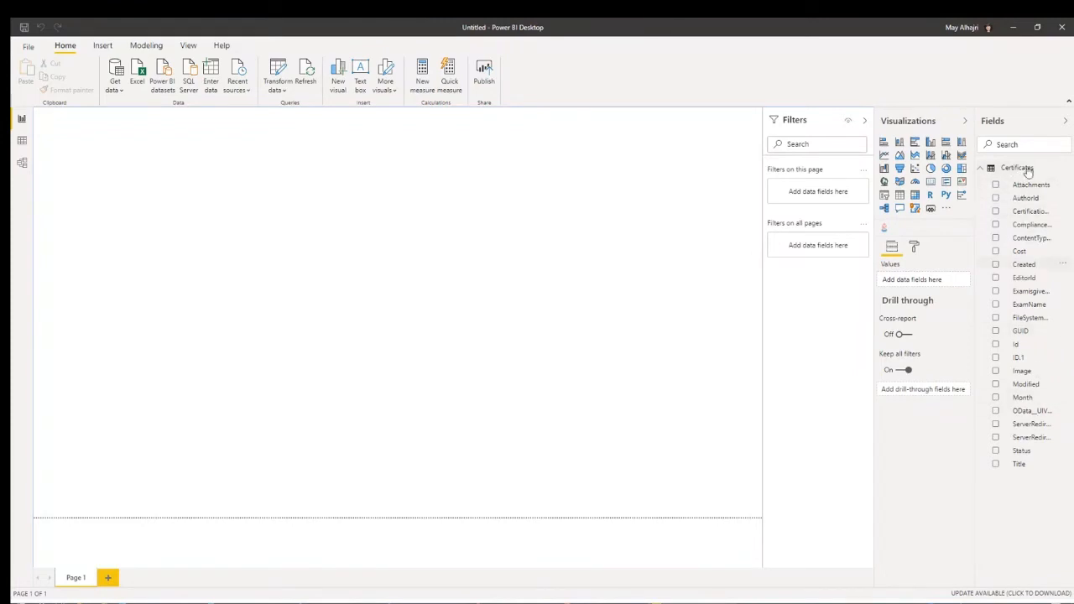
Collapse and re-expand the Certificates table's fields, and open the data for transformation with the Certificates query shown
left_click(982, 168)
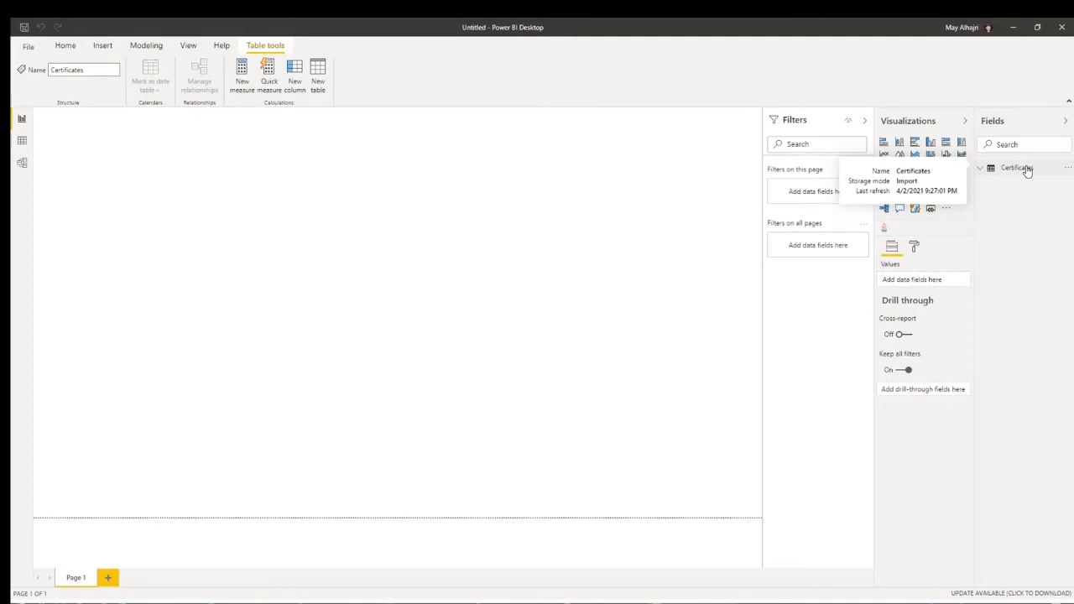
left_click(1025, 168)
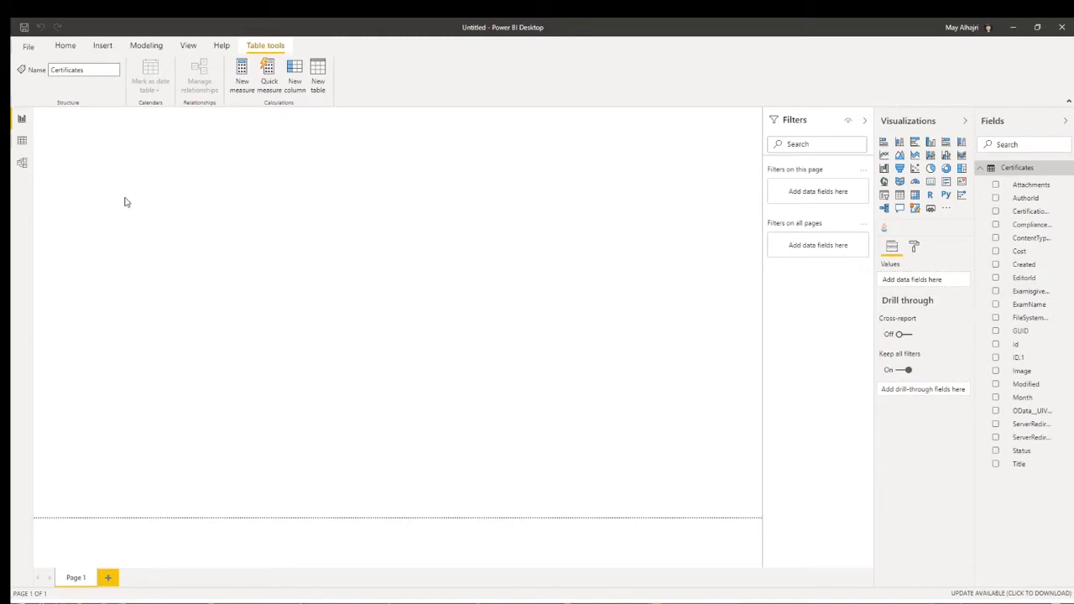
left_click(82, 40)
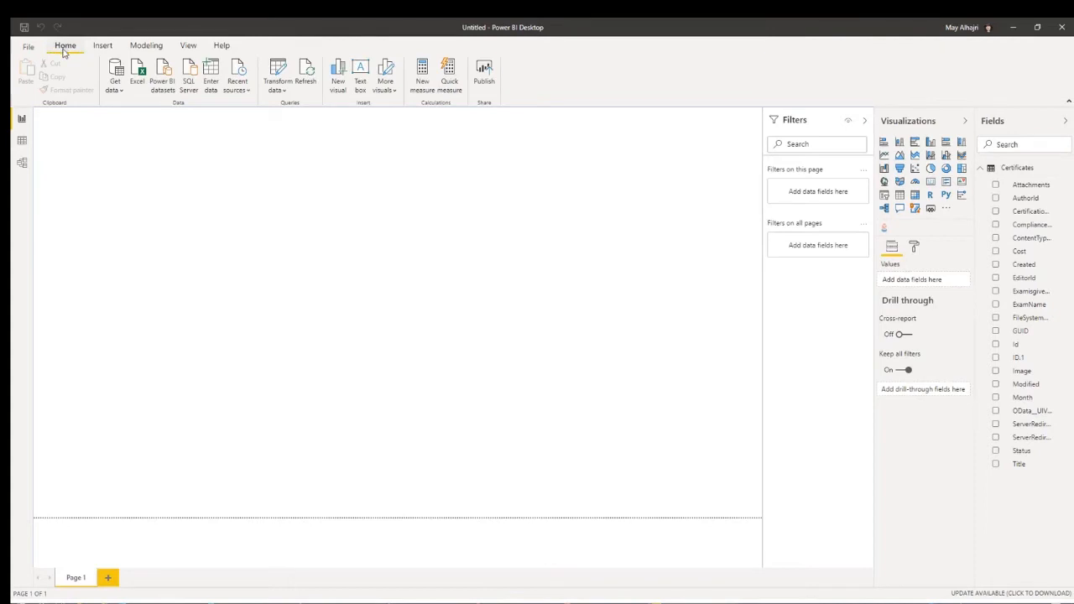
left_click(271, 67)
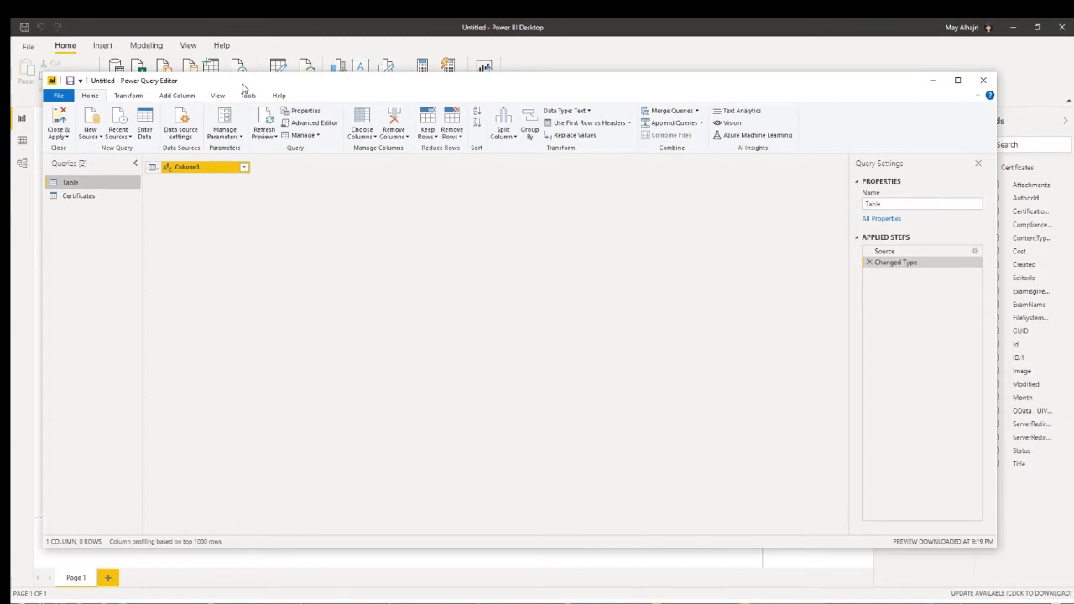
left_click(101, 196)
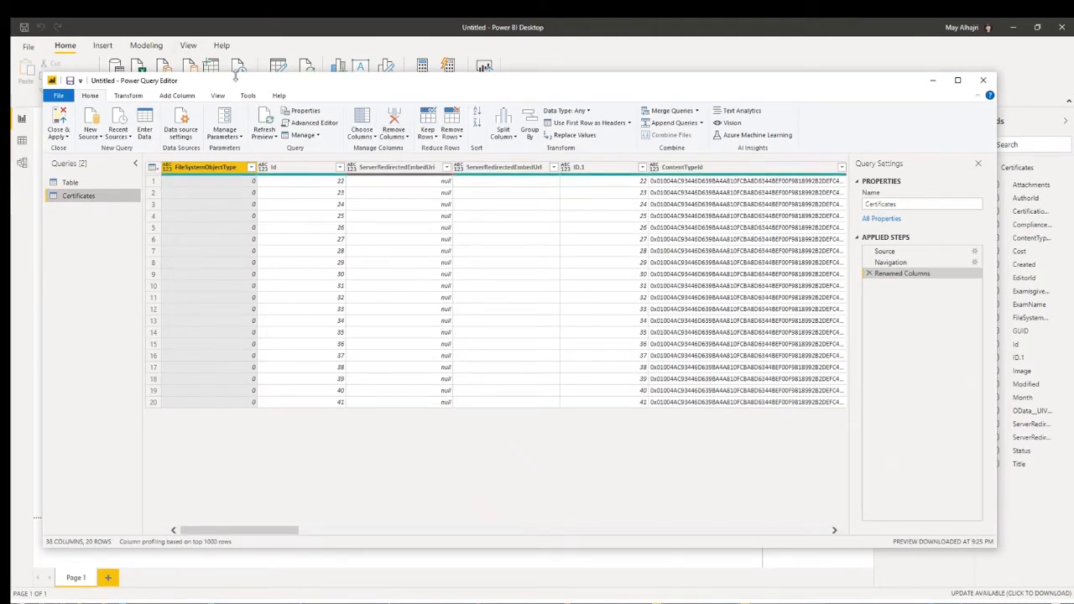
Return to the Power Query Editor, maximize its window, and look across the columns of the Certificates query
left_click(236, 74)
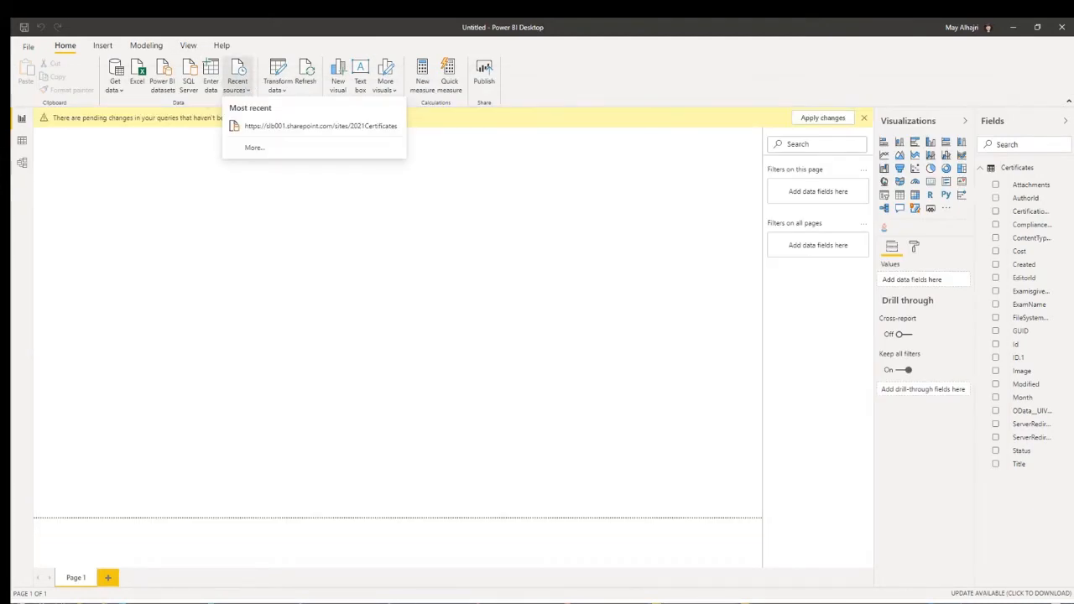
key("alt+Tab")
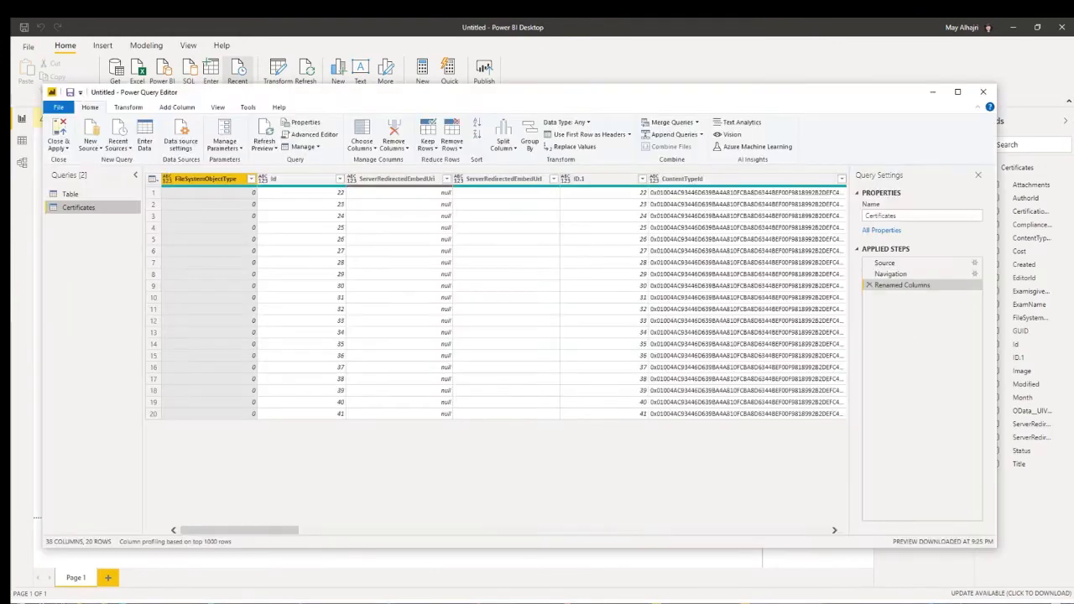
double_click(366, 96)
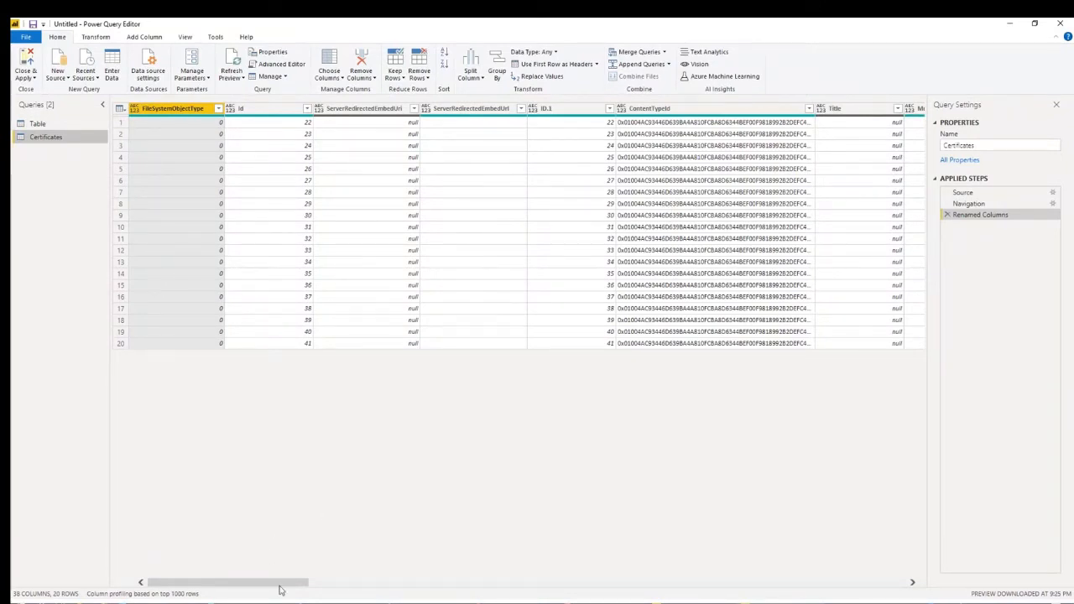
left_click_drag(293, 585, 444, 580)
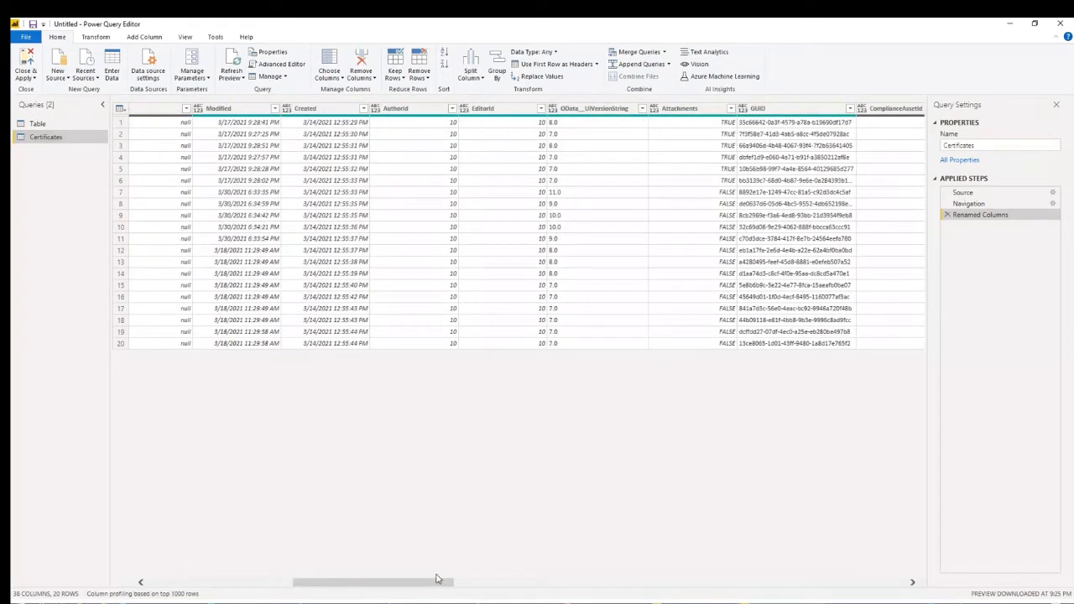
Remove the Modified column from the Certificates query
mouse_move(430, 584)
left_mouse_down()
mouse_move(353, 576)
mouse_move(417, 580)
left_mouse_up()
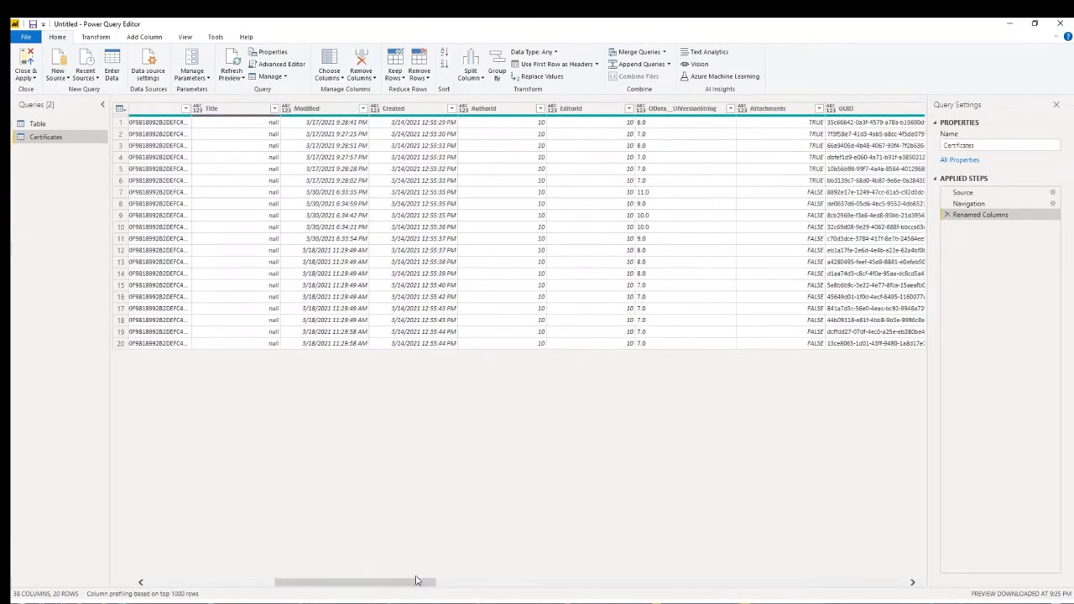
left_click(319, 110)
right_click(320, 110)
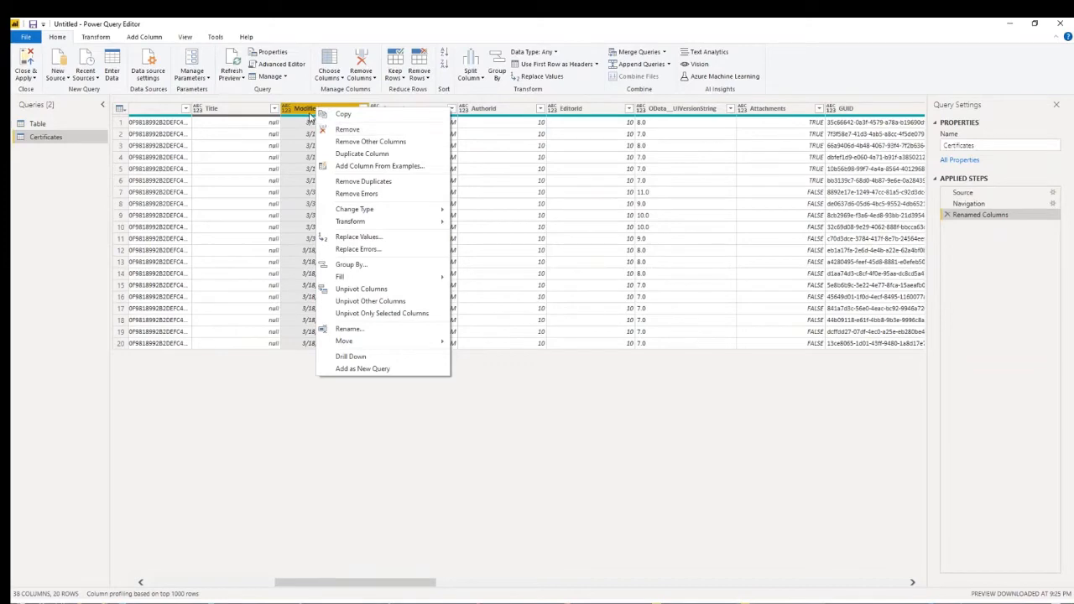
left_click(326, 127)
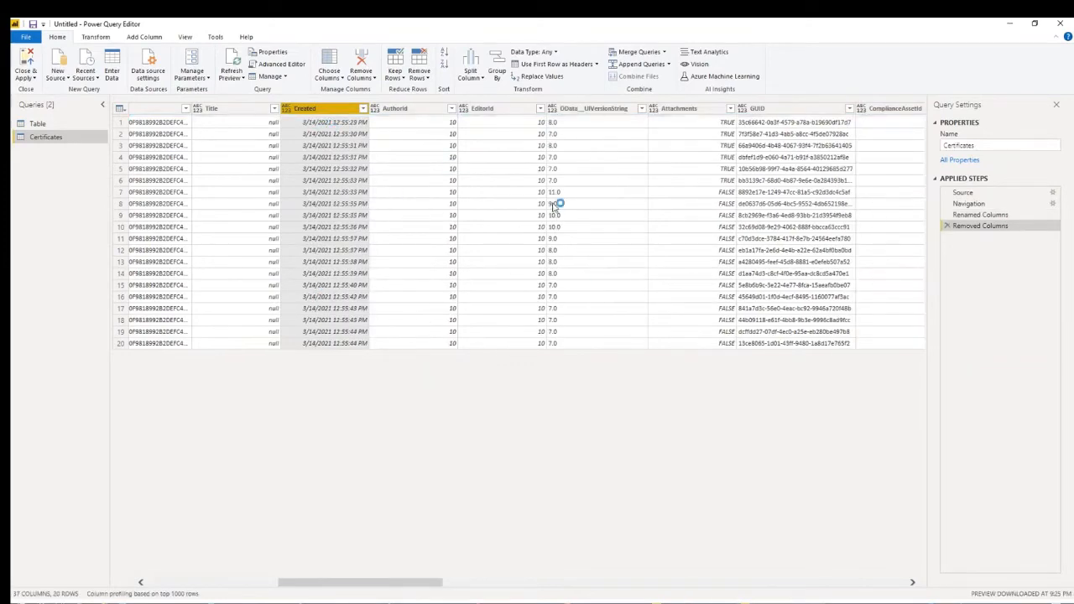
Change the data type of the Id column in the Certificates query to Text
left_click_drag(412, 585, 719, 585)
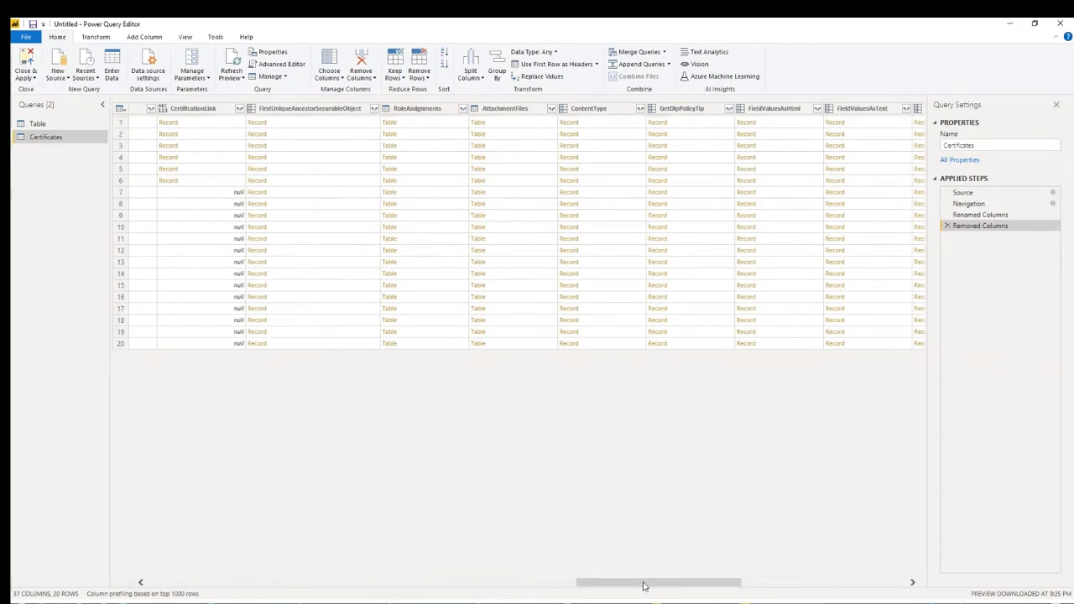
left_click_drag(645, 586, 644, 585)
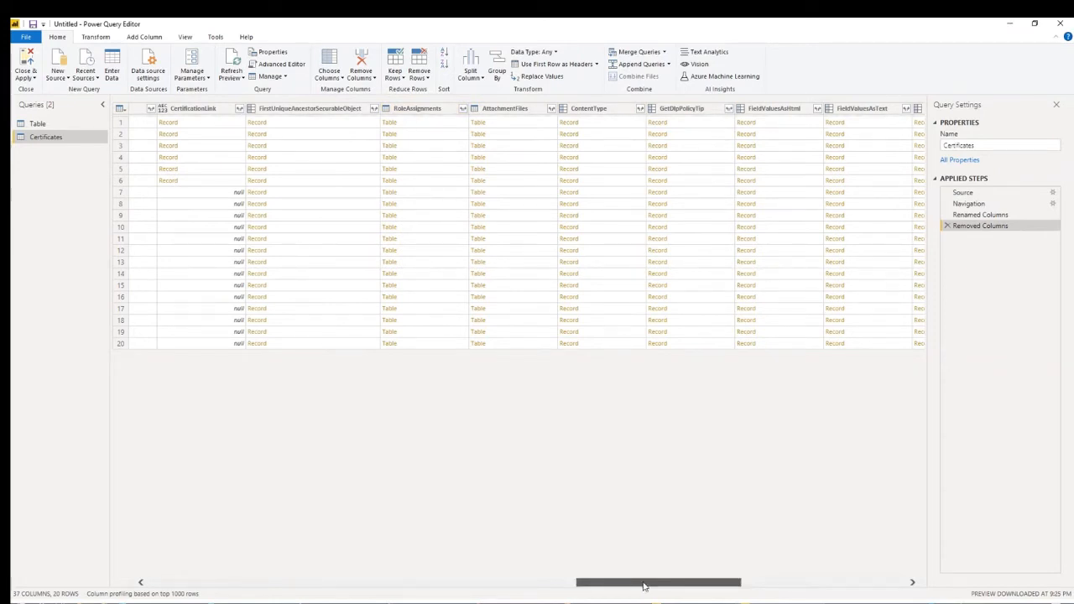
left_click_drag(644, 586, 637, 585)
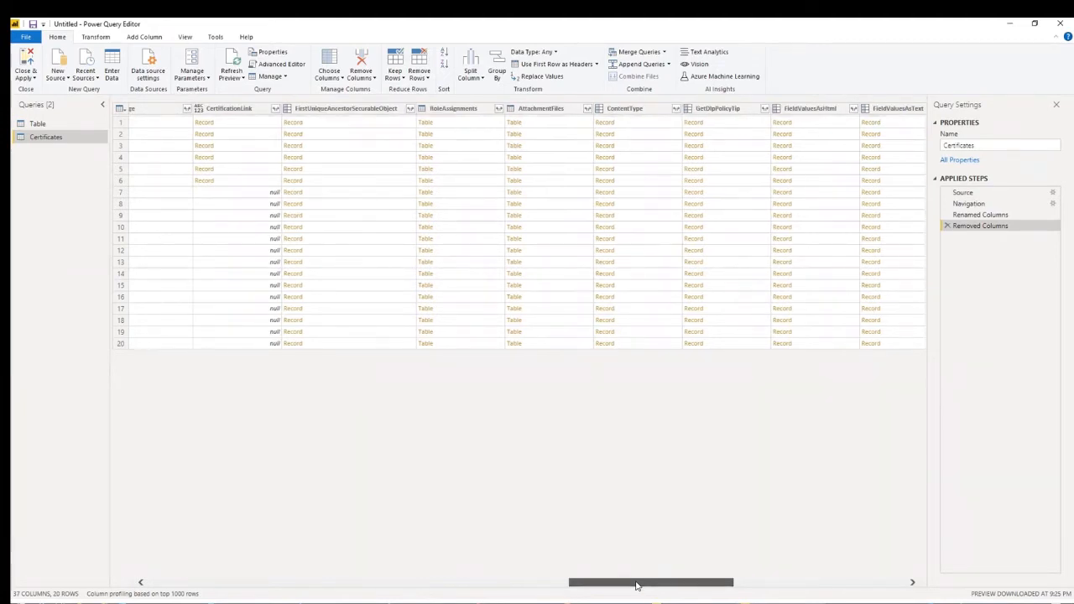
left_click_drag(636, 586, 628, 585)
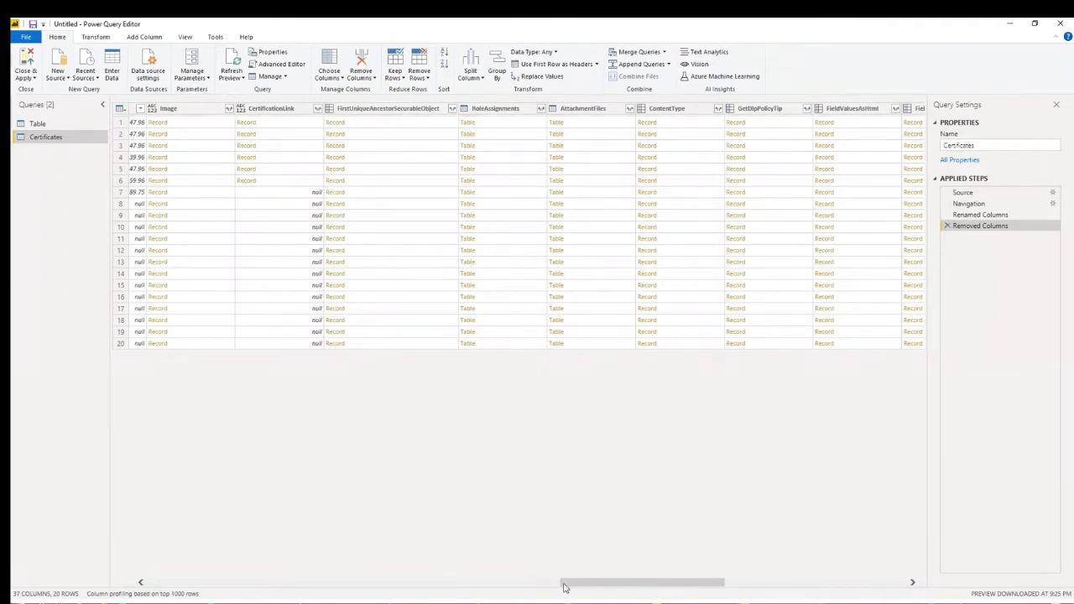
left_click_drag(565, 588, 126, 558)
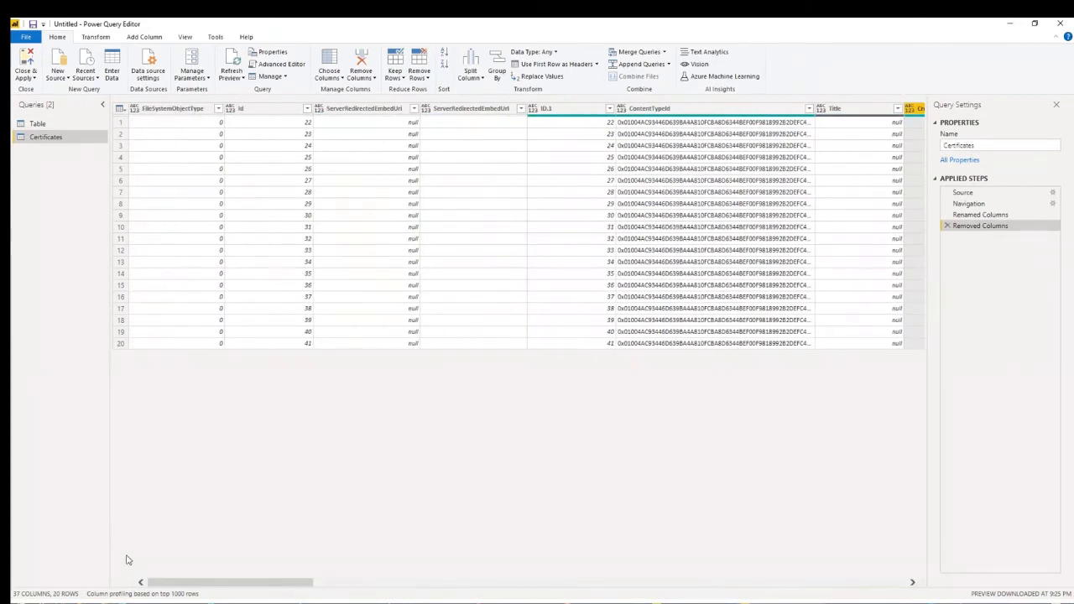
left_click(250, 110)
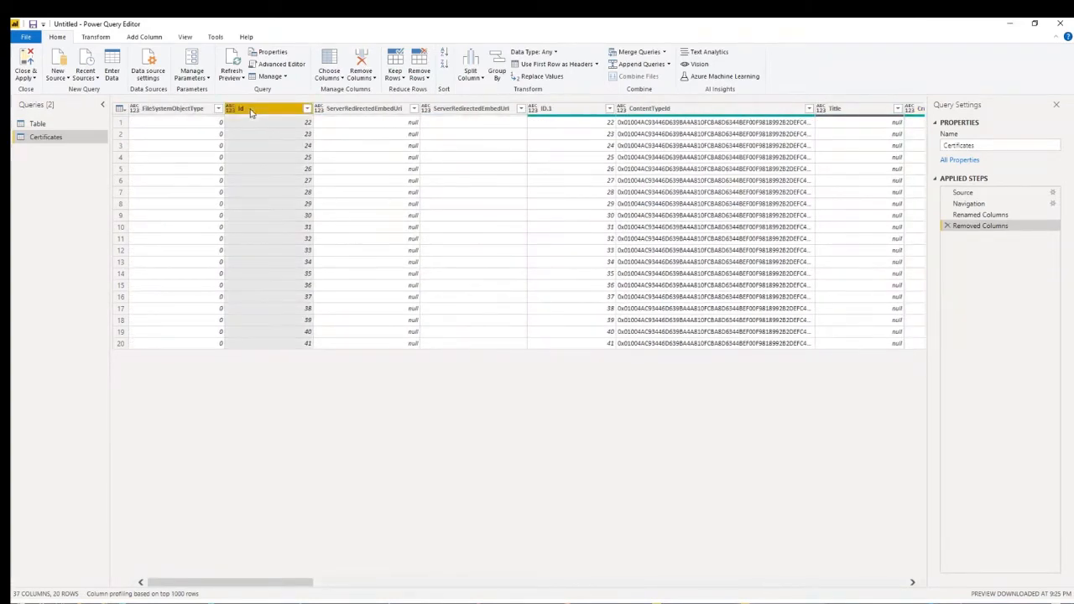
right_click(251, 112)
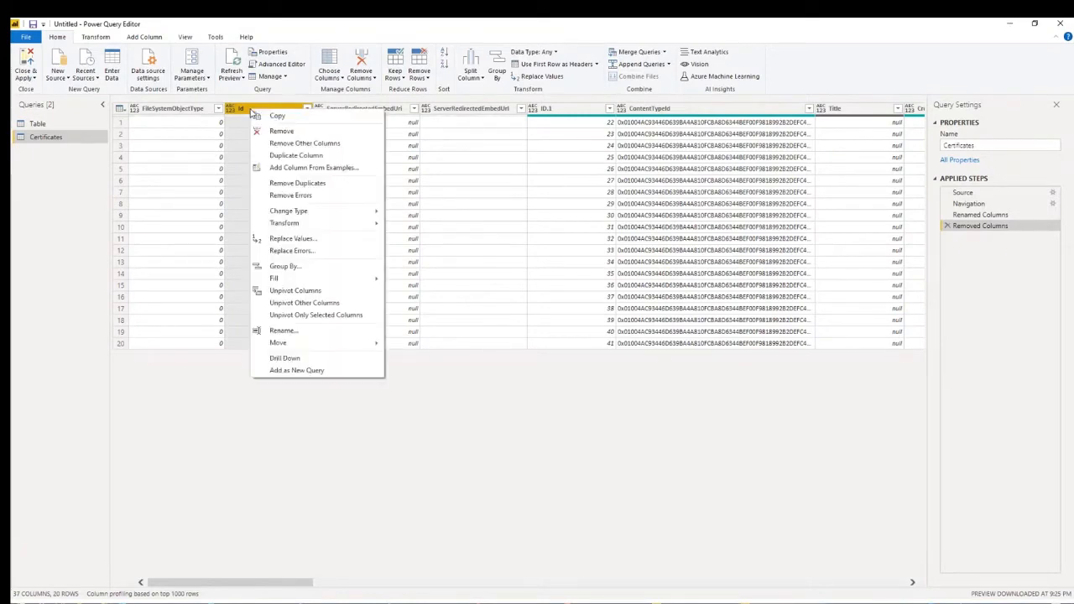
mouse_move(284, 217)
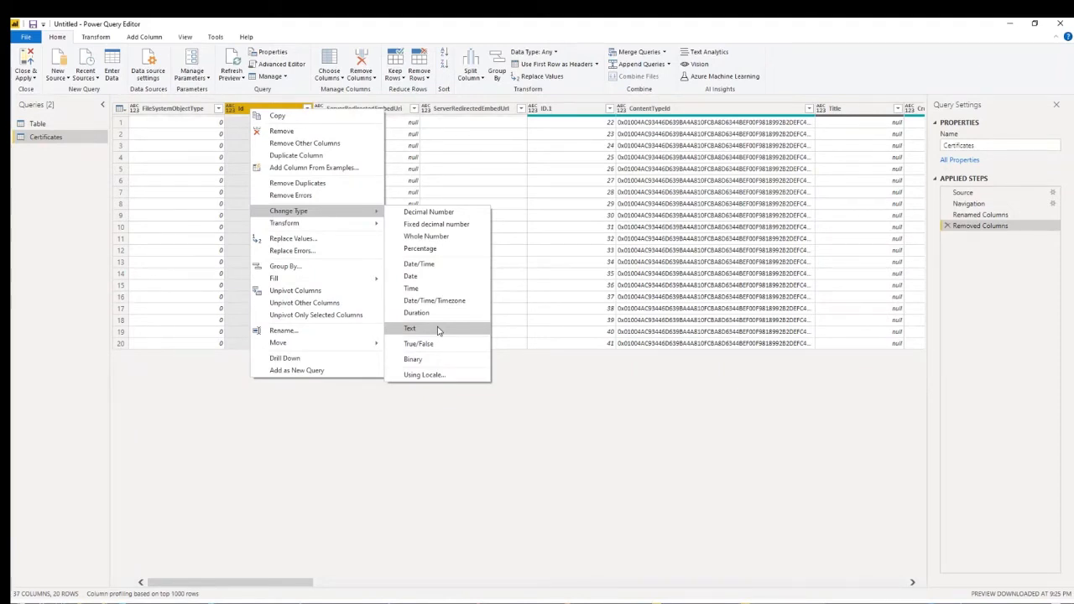
left_click(437, 330)
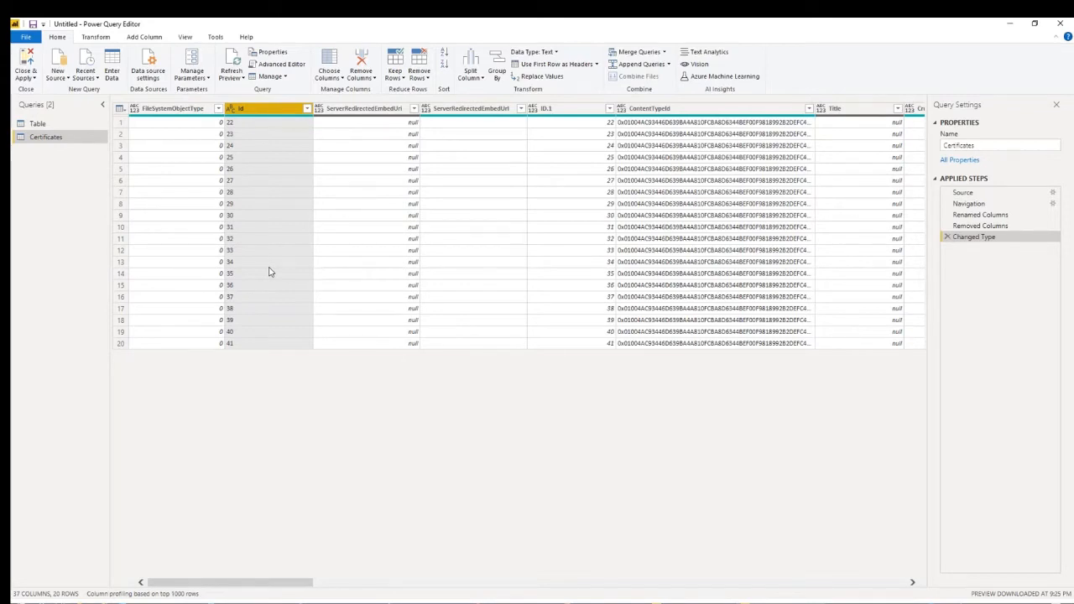
Remove the ContentTypeId column from the Certificates query
left_click_drag(293, 584, 319, 590)
left_click(579, 113)
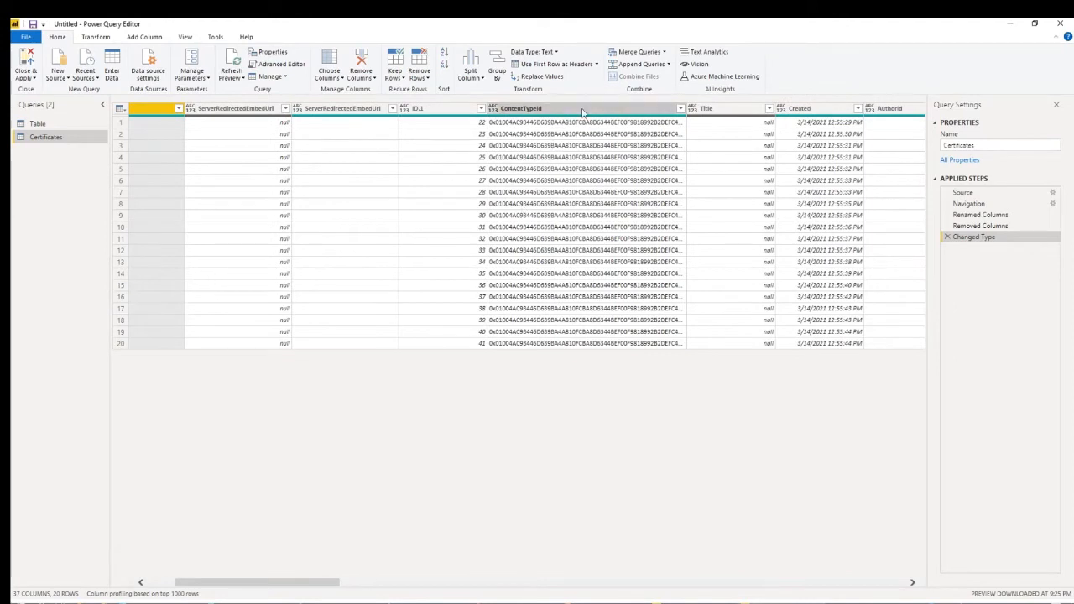
right_click(582, 112)
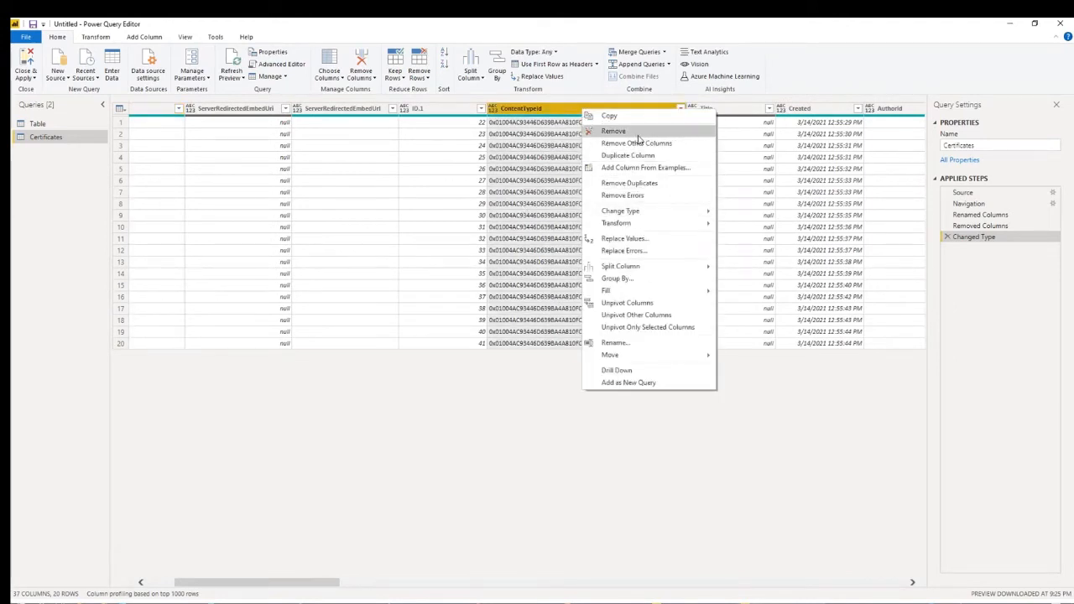
left_click(613, 131)
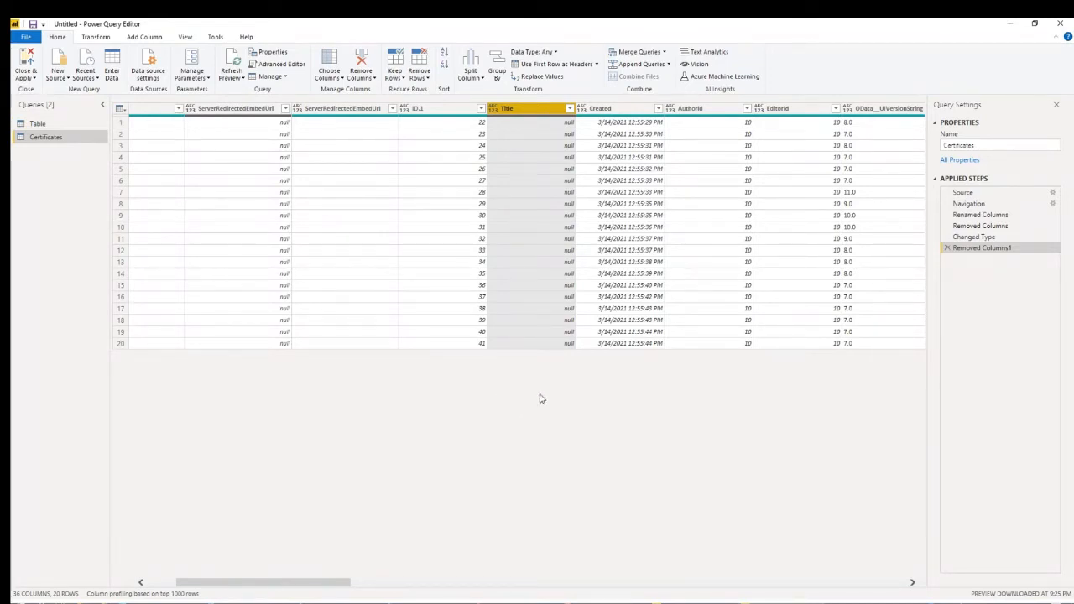
Change the data type of the Created column in the Certificates query to Date/Time
left_click(600, 111)
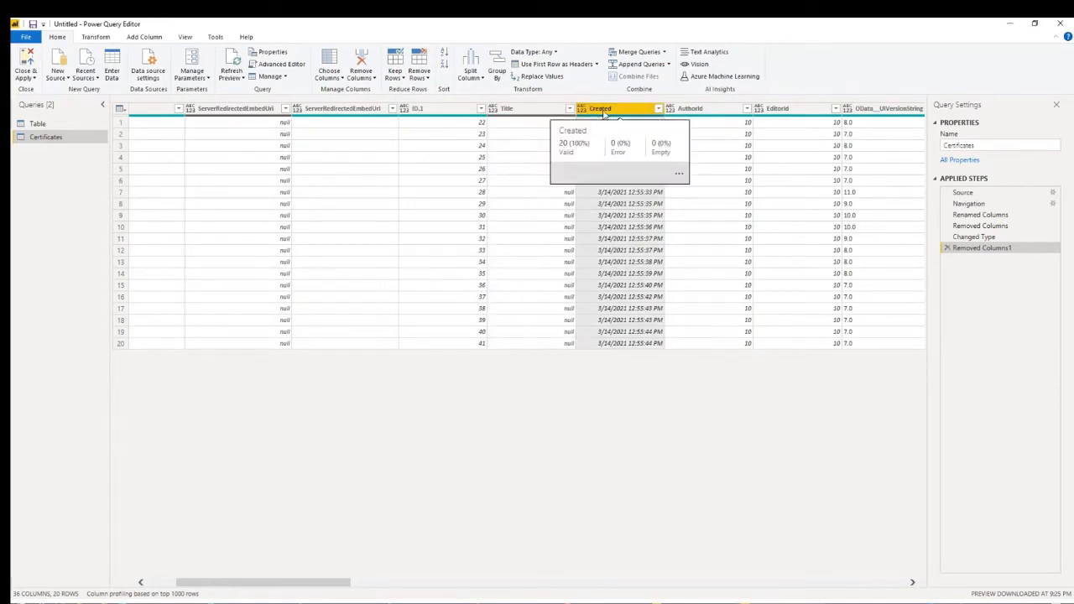
right_click(613, 109)
mouse_move(642, 219)
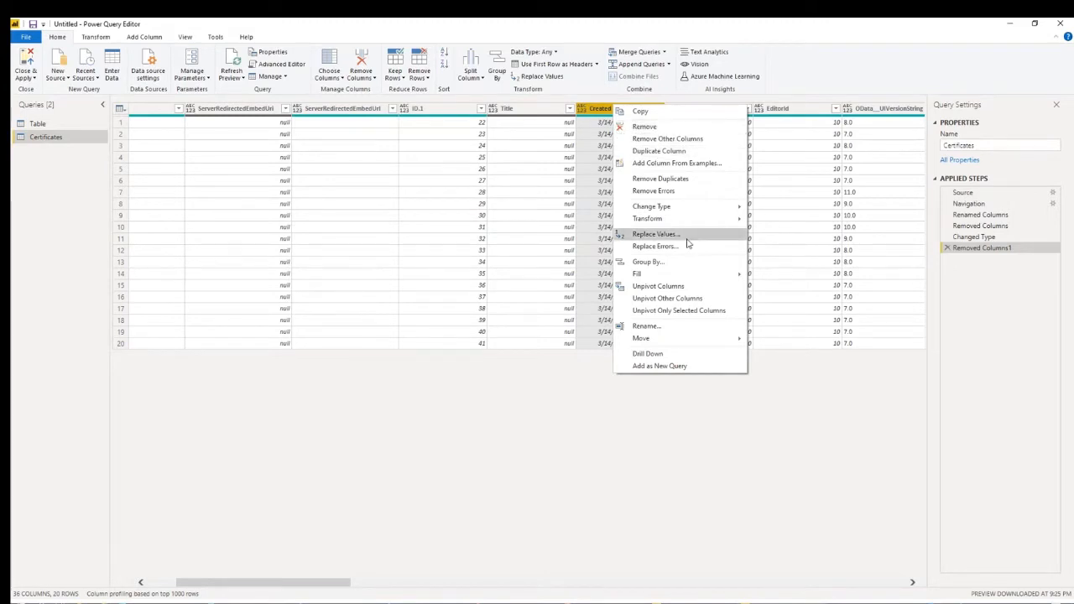
mouse_move(707, 209)
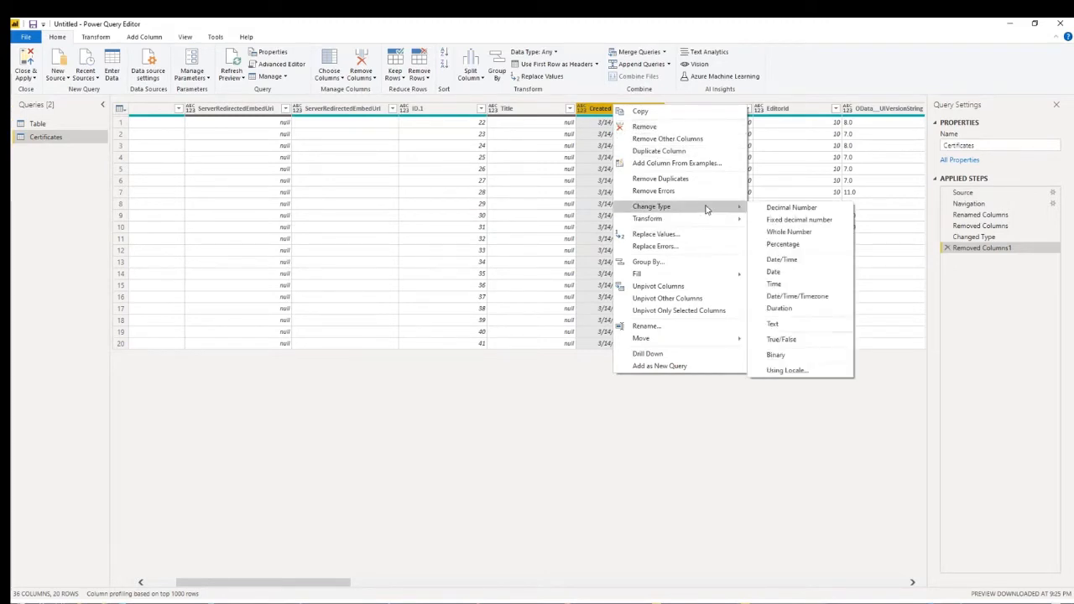
left_click(813, 263)
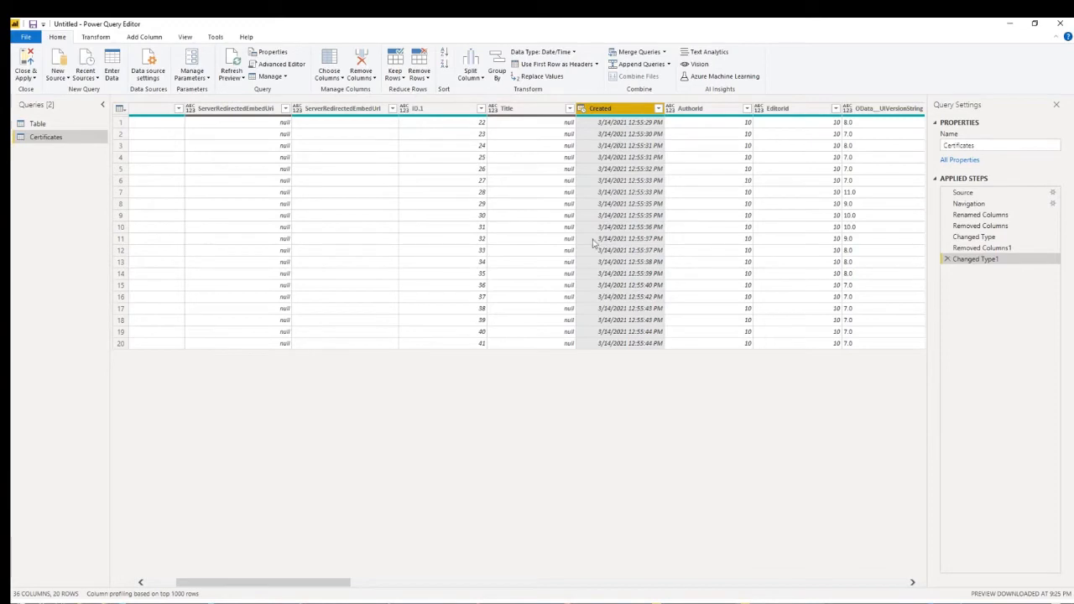
Remove the Status column from the Certificates query
left_click_drag(307, 582, 388, 592)
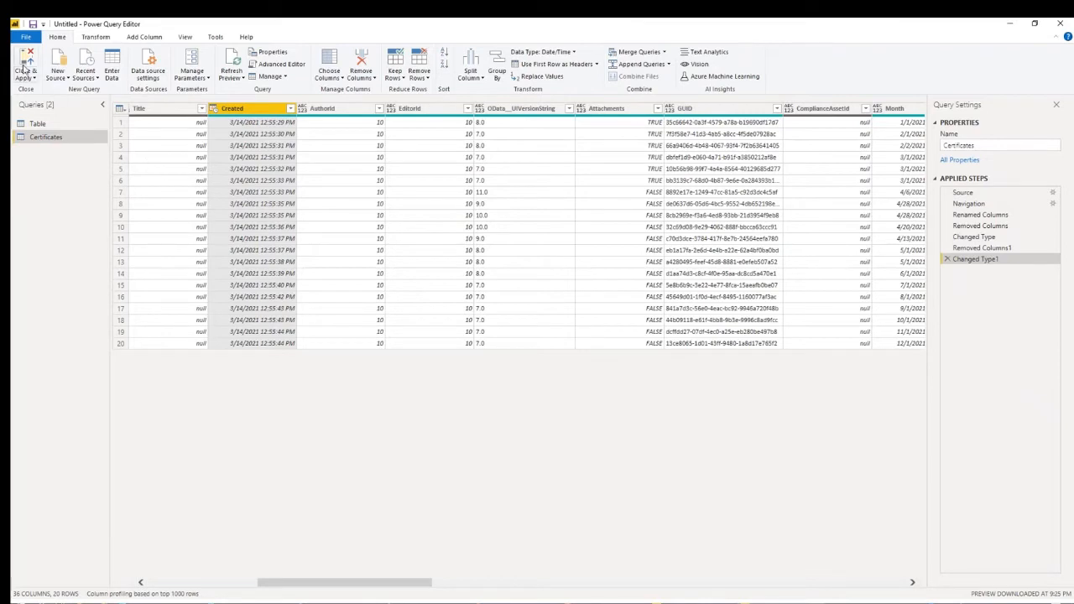
left_click_drag(420, 582, 279, 592)
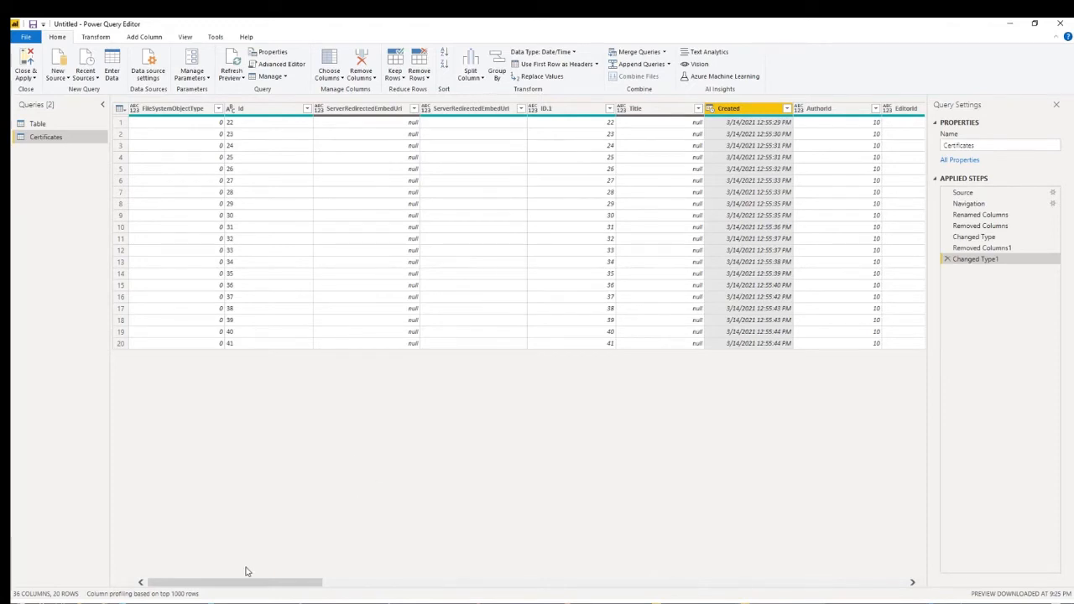
left_click_drag(243, 582, 391, 595)
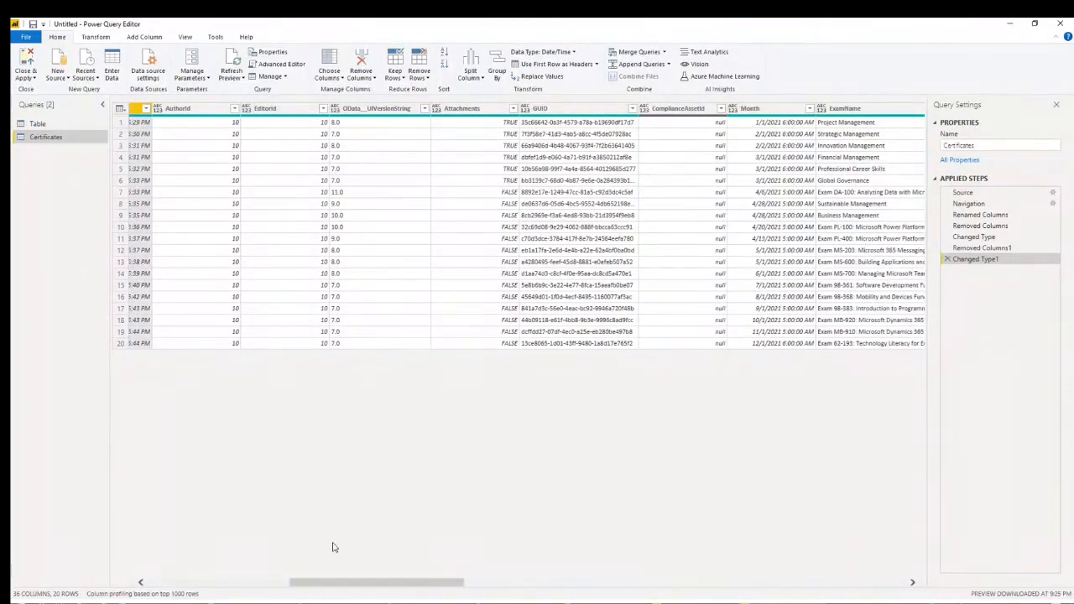
left_click_drag(350, 584, 411, 593)
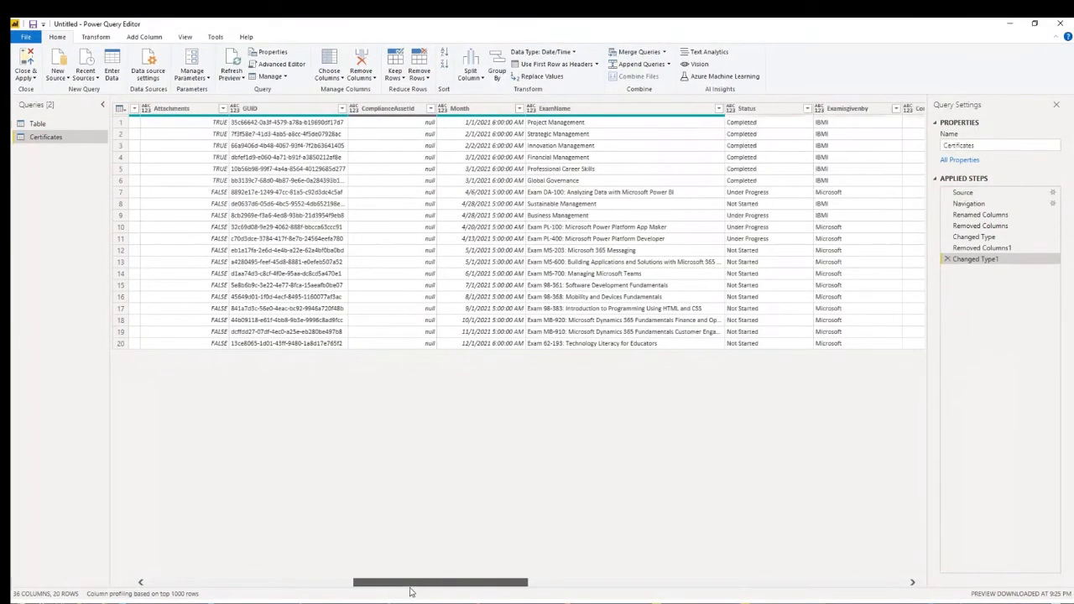
left_click(761, 110)
right_click(761, 110)
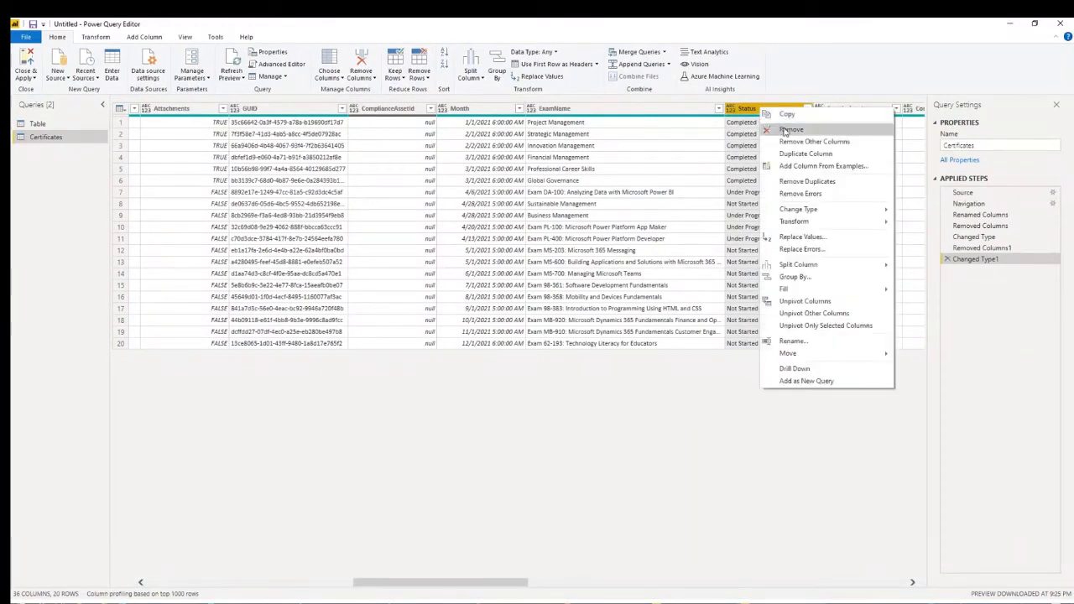
left_click(786, 130)
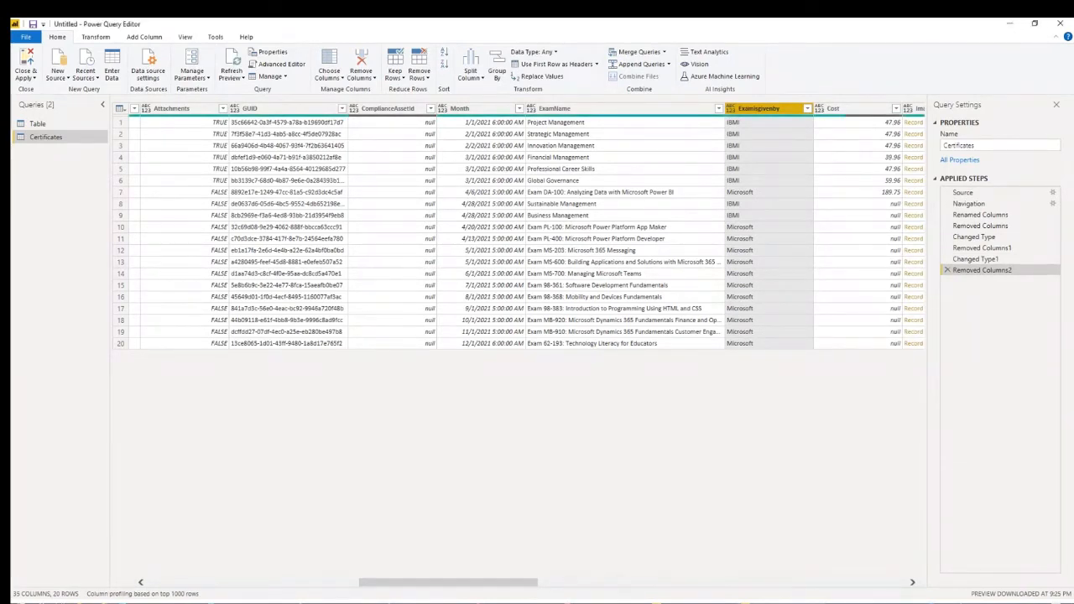
Refresh the 2021 Certificates SharePoint list in the browser, and undo the Status column's removal by deleting the last applied step in Power Query Editor
left_click(512, 598)
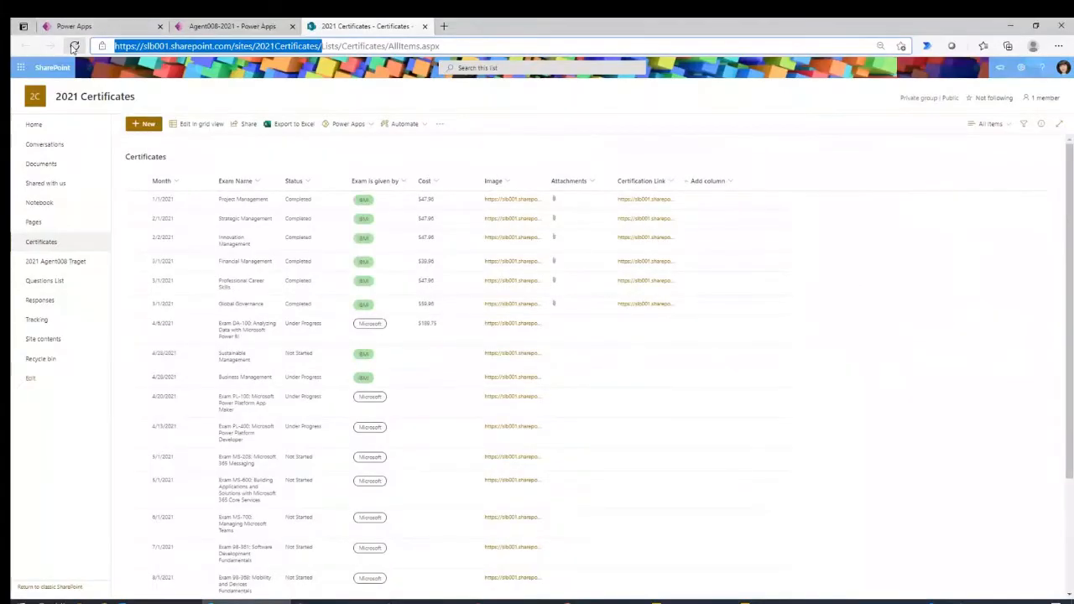
left_click(73, 46)
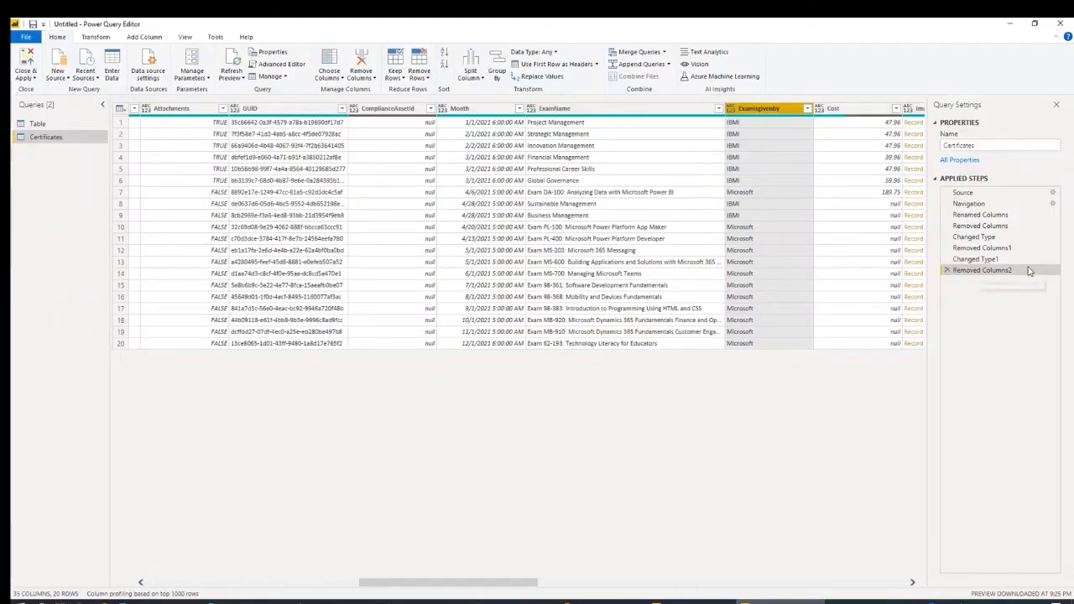
left_click(947, 269)
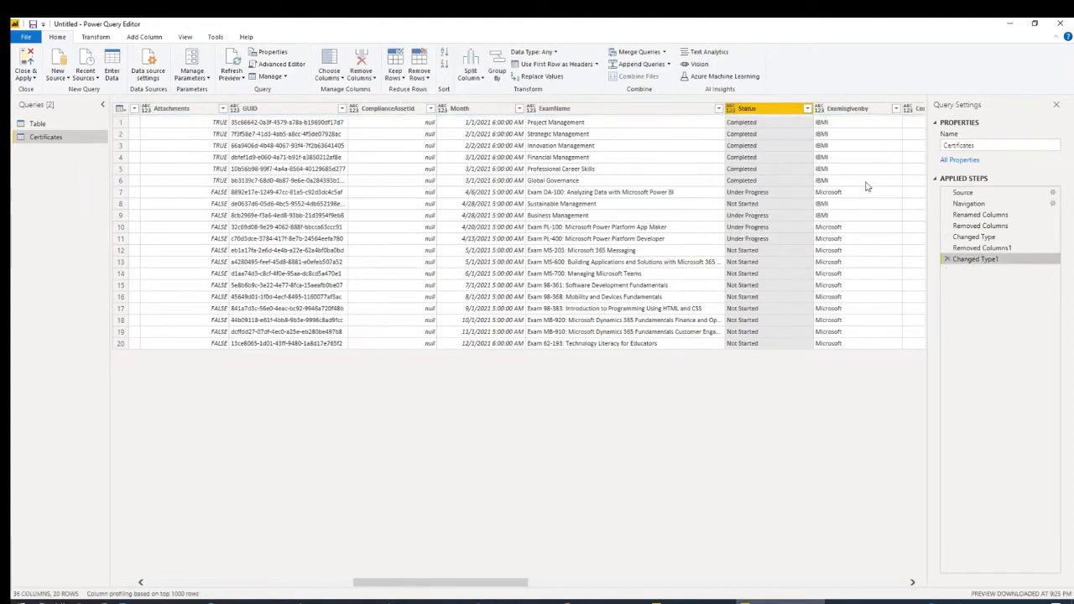
Remove the Status column again, and switch to the browser to reload the SharePoint Certificates list for comparison
right_click(745, 110)
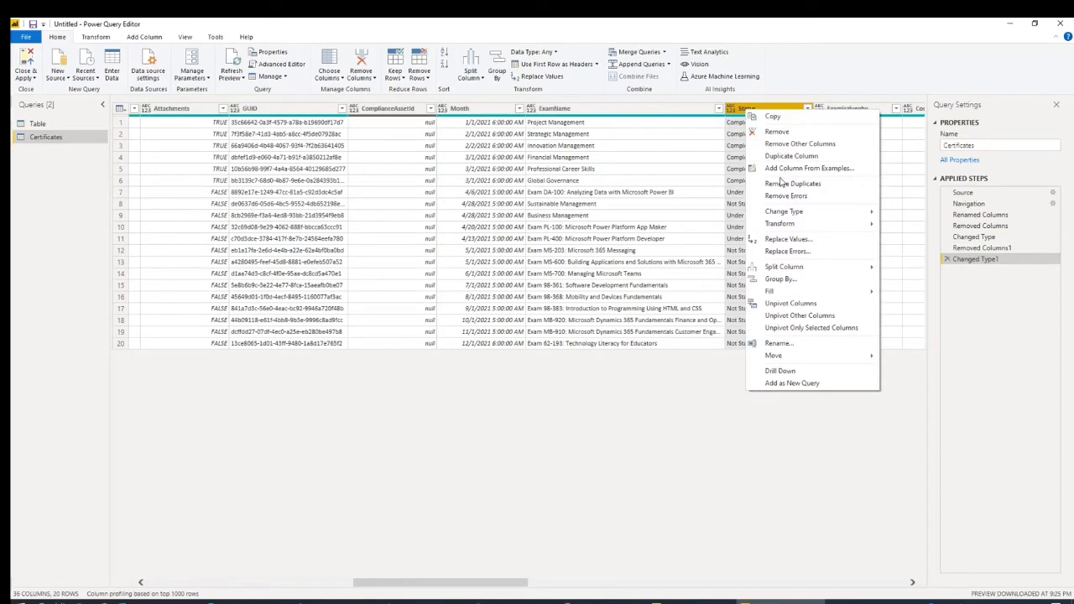
left_click(776, 131)
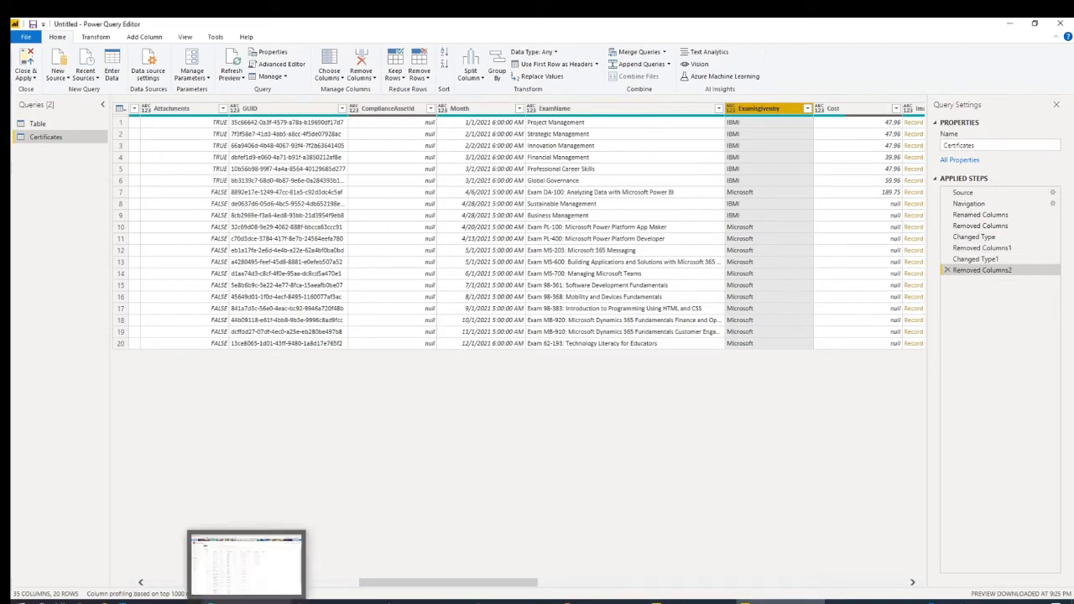
left_click(250, 602)
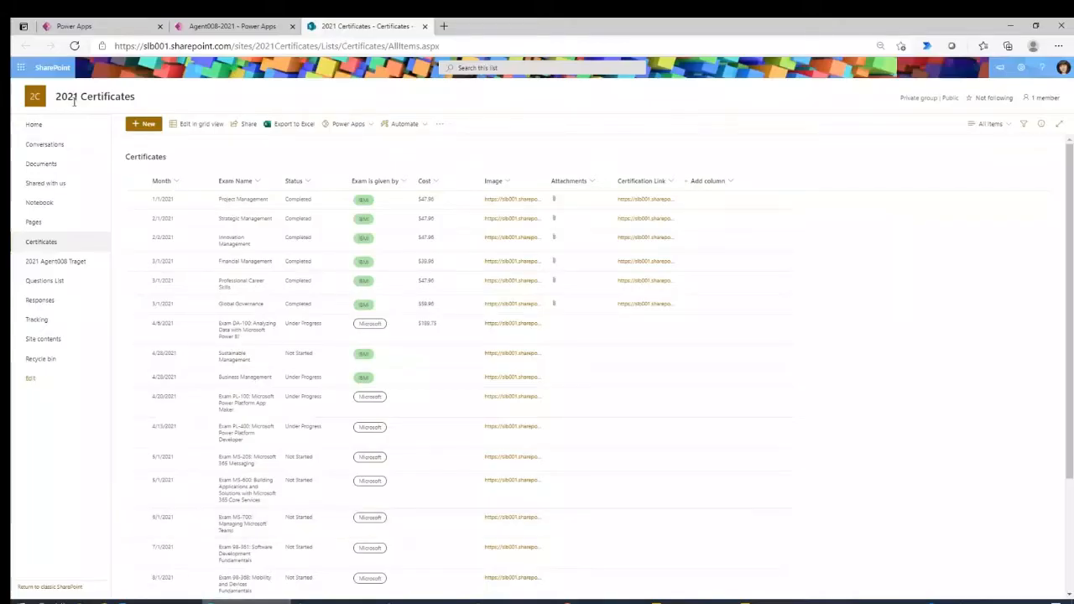
left_click(74, 46)
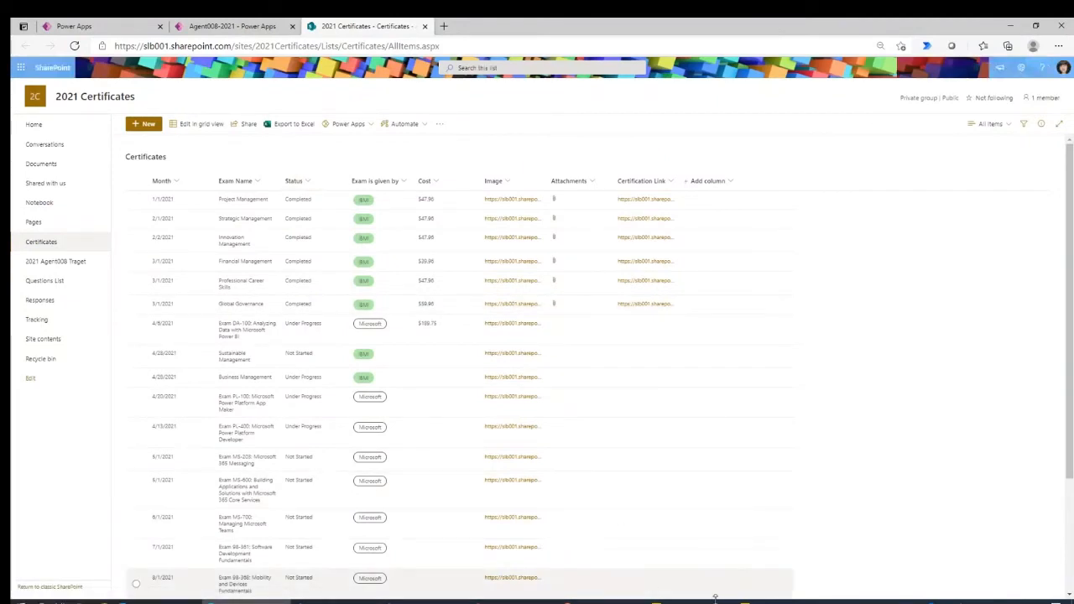
Return to the Power Query Editor and delete the last applied step, which removed the Status column
mouse_move(735, 600)
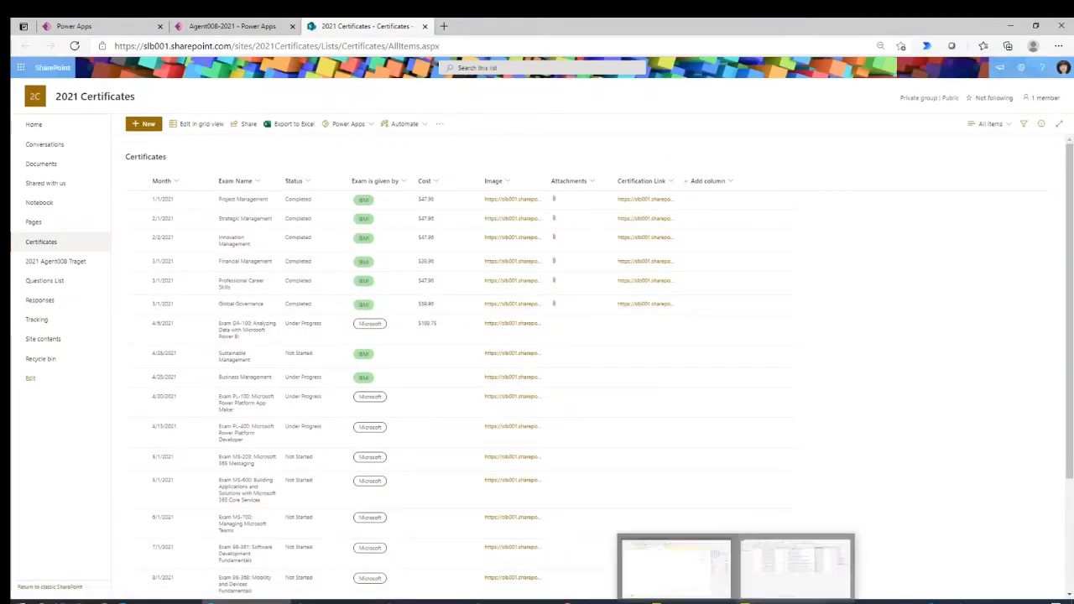
left_click(766, 584)
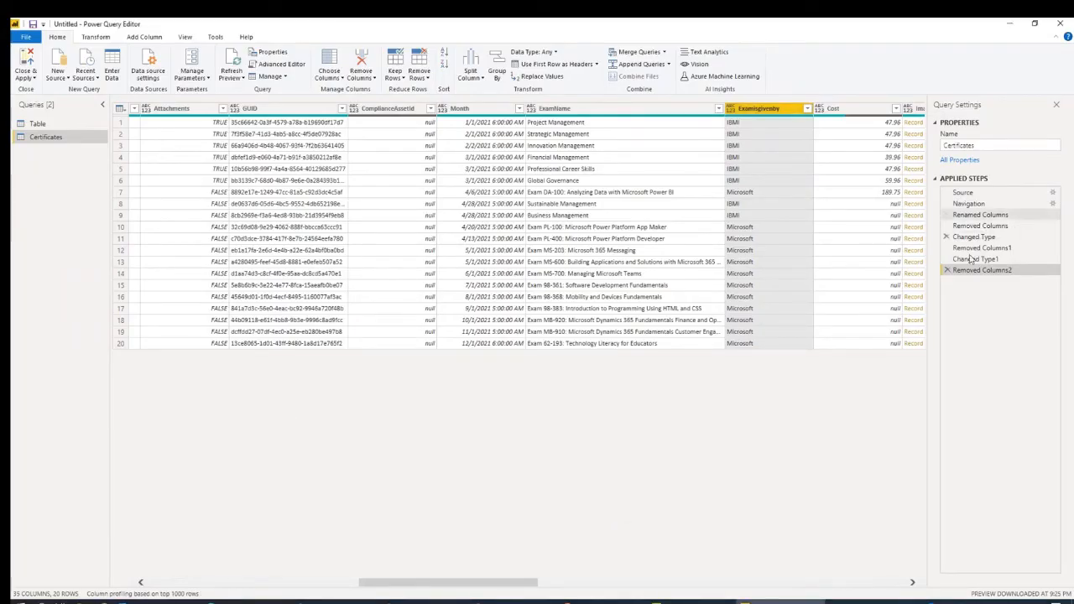
left_click(946, 271)
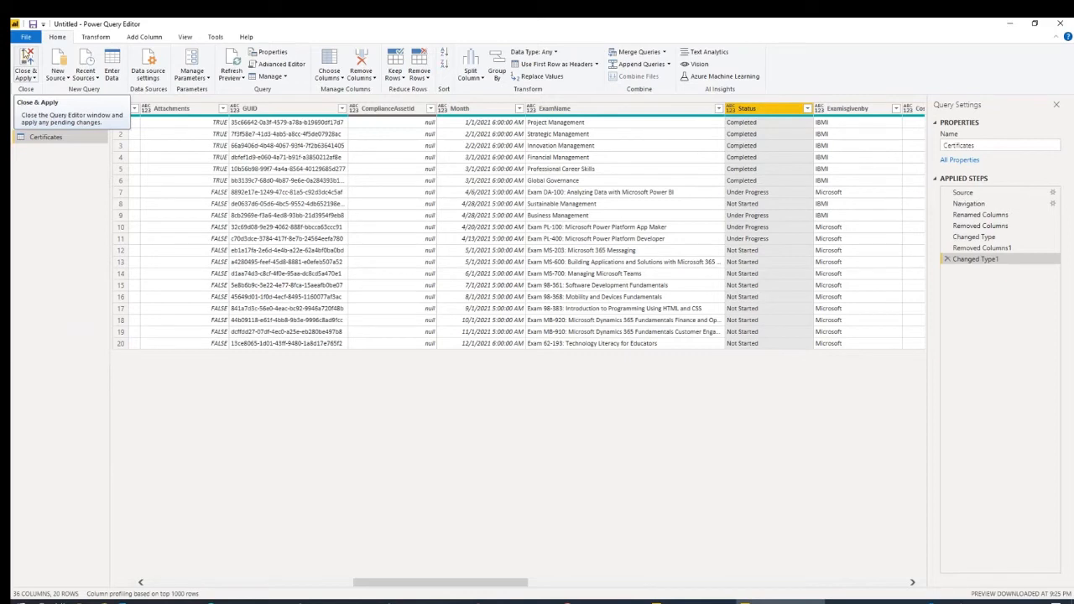
Close Power Query Editor while applying the Certificates query changes, and dismiss the pending-changes notice in the report window
left_click(26, 59)
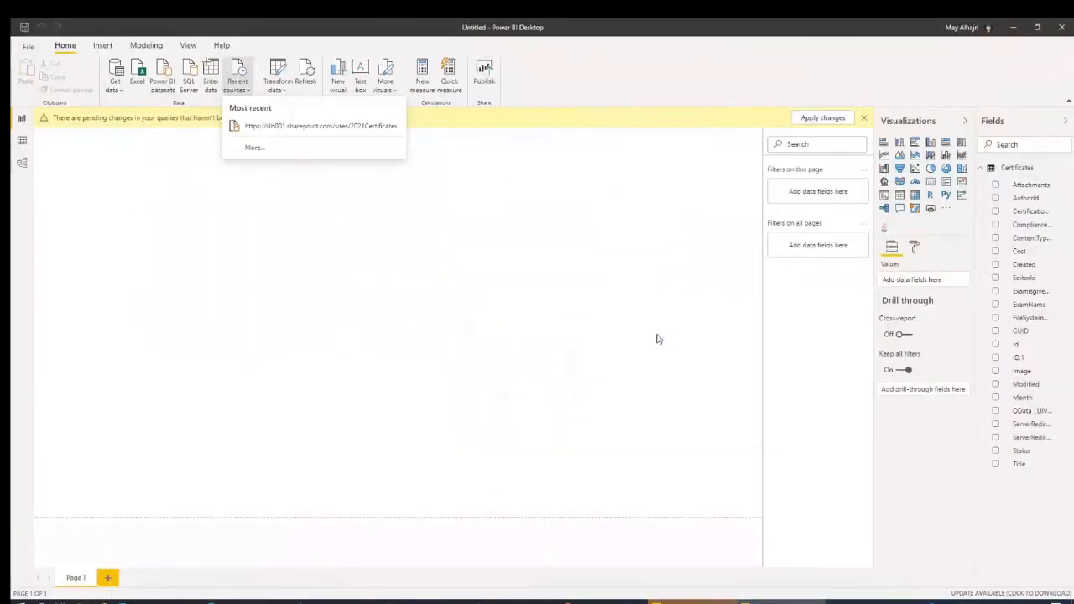
left_click(864, 118)
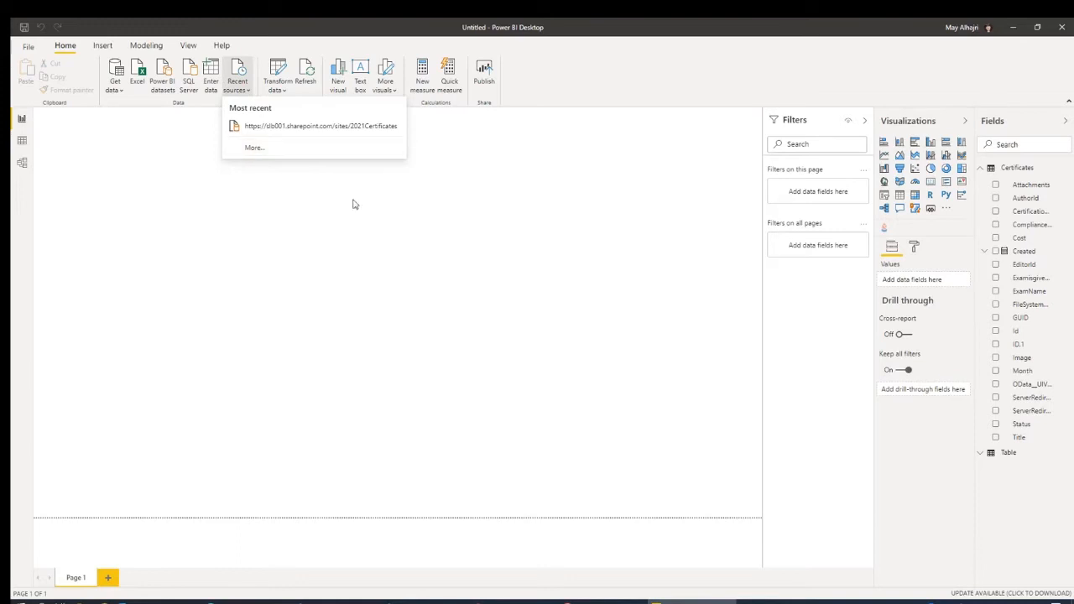
left_click(250, 87)
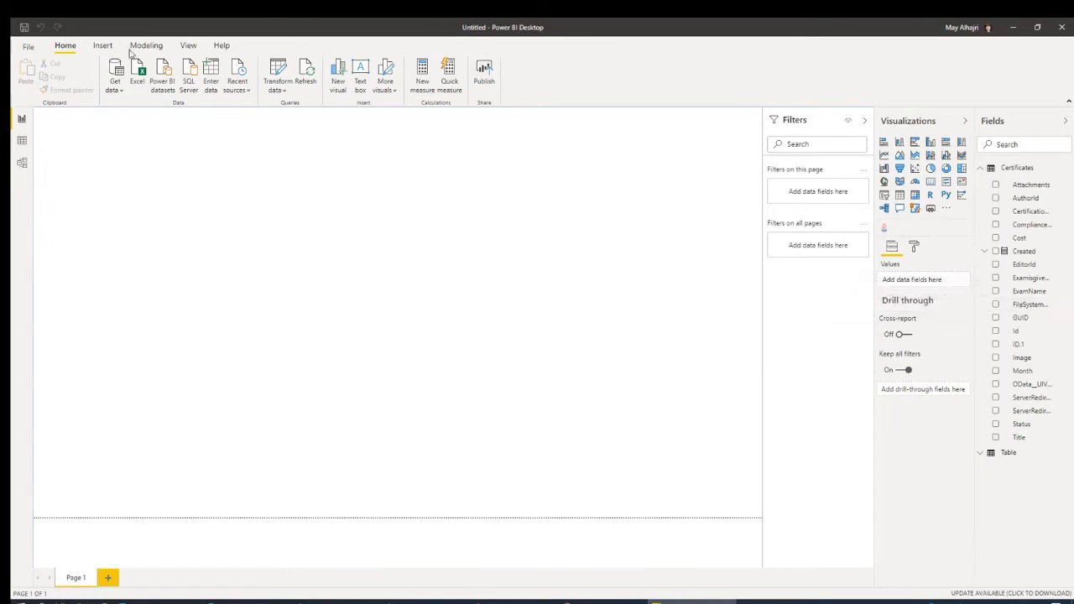
Change the data type of the ID.1 field in the Certificates table to Whole number and accept the conversion
left_click(1030, 346)
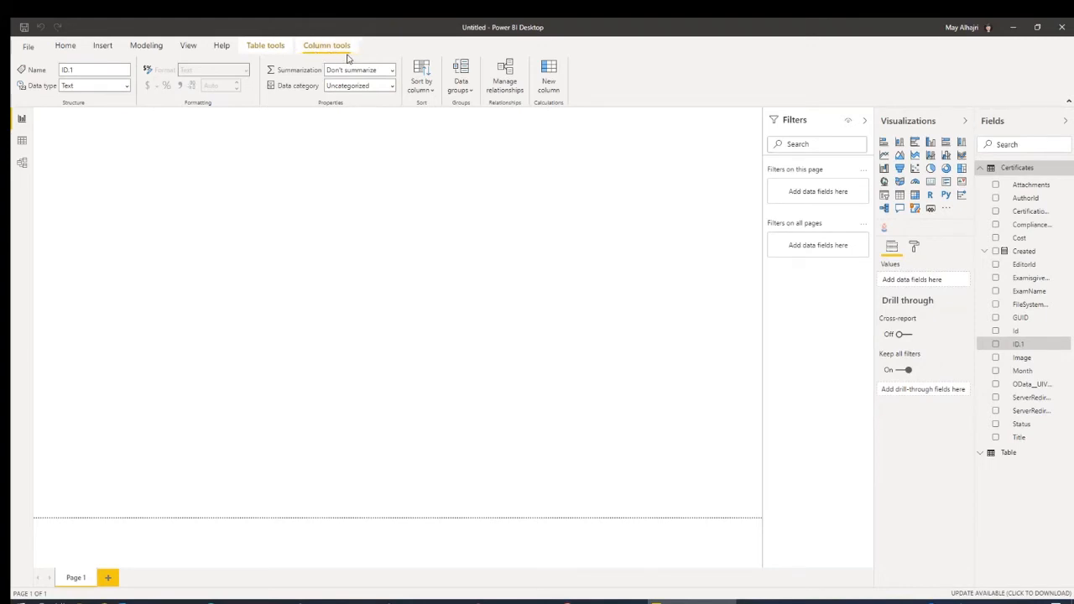
left_click(126, 86)
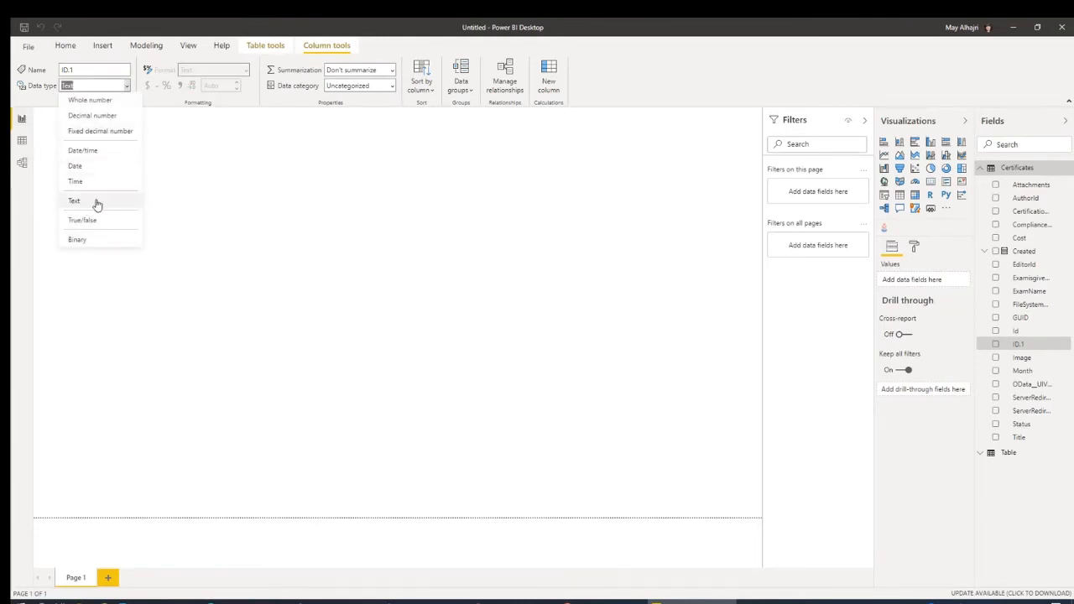
left_click(107, 103)
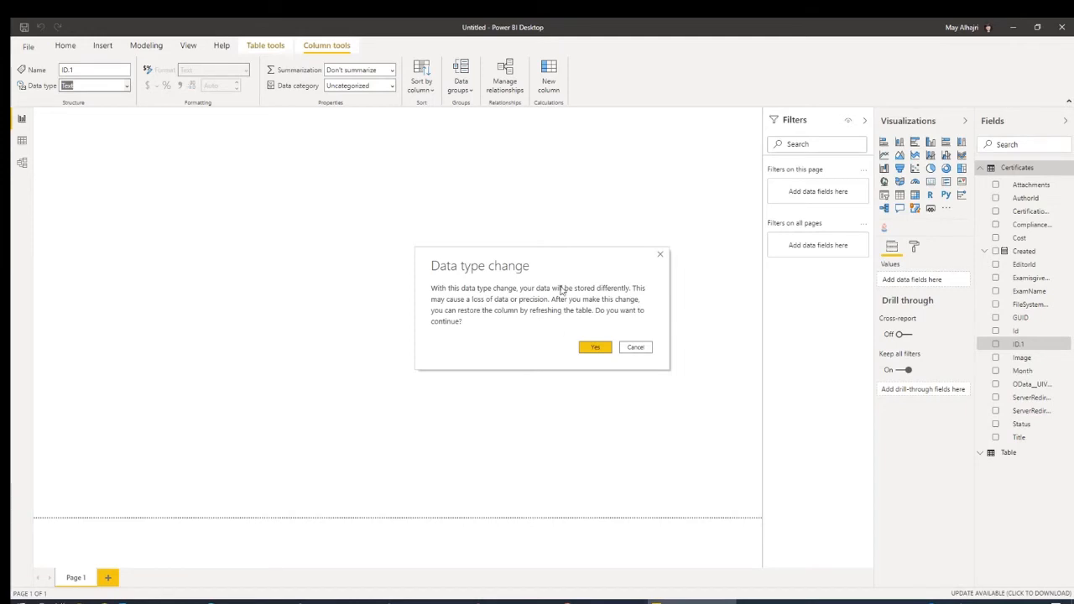
left_click(595, 347)
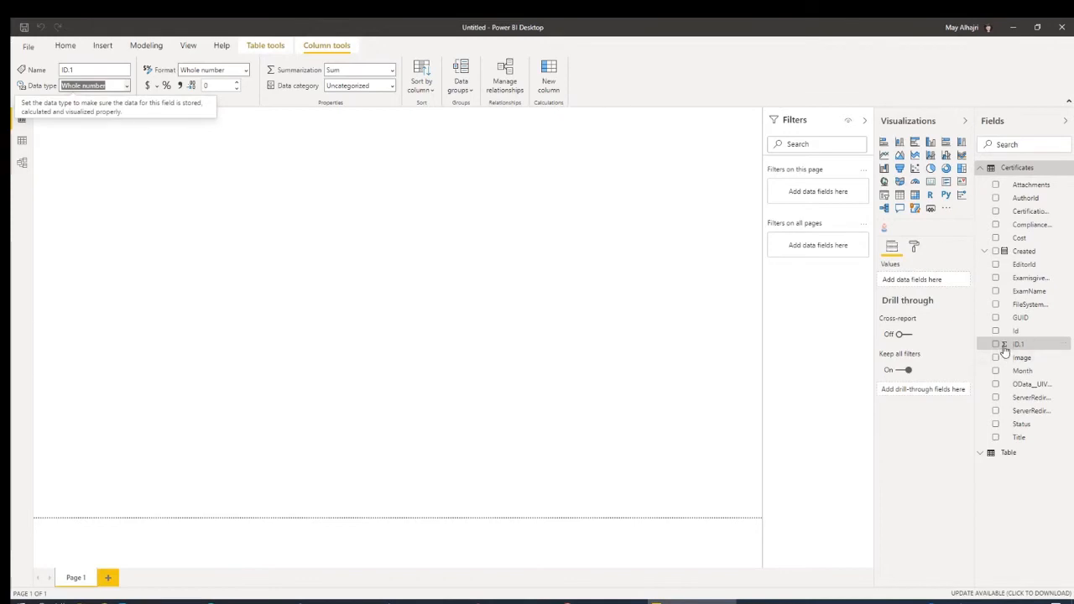
Rename the ID.1 field in the Certificates table as ID Number
left_click(107, 72)
left_click(108, 71)
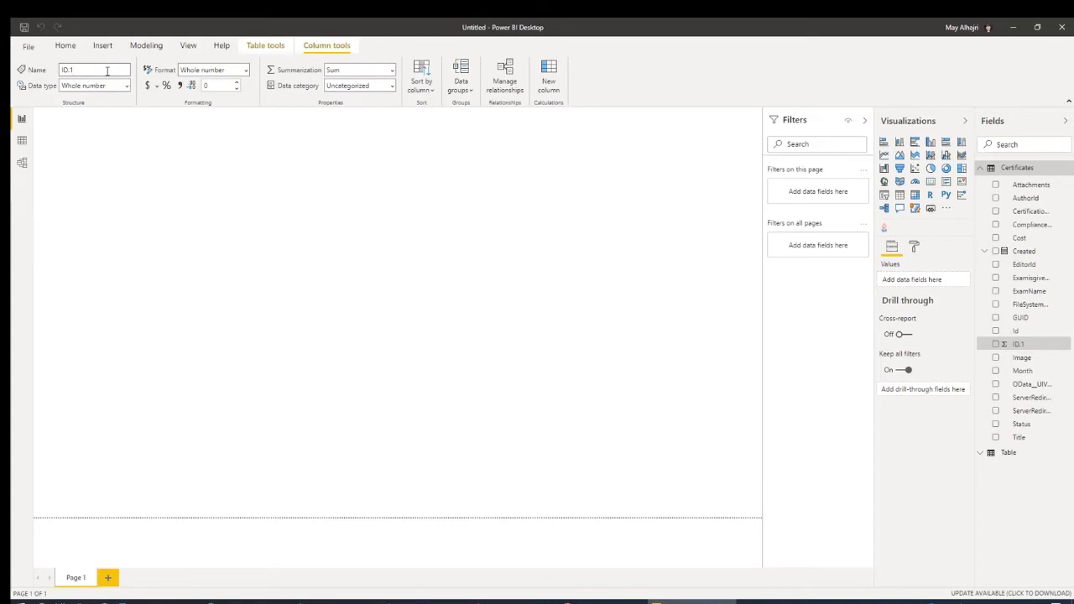
type("Number")
left_click(143, 325)
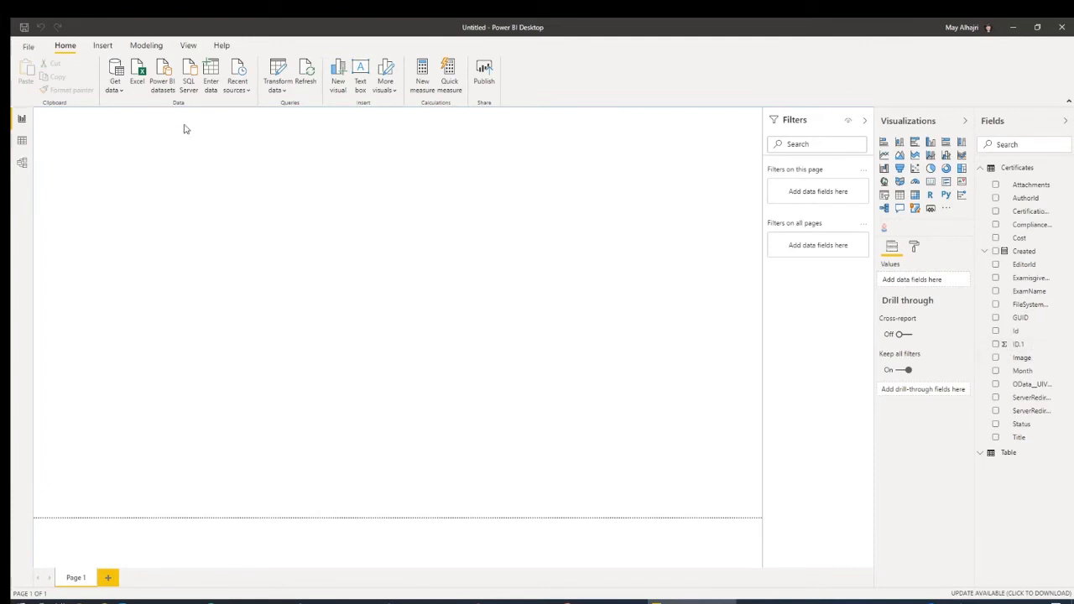
left_click(1017, 344)
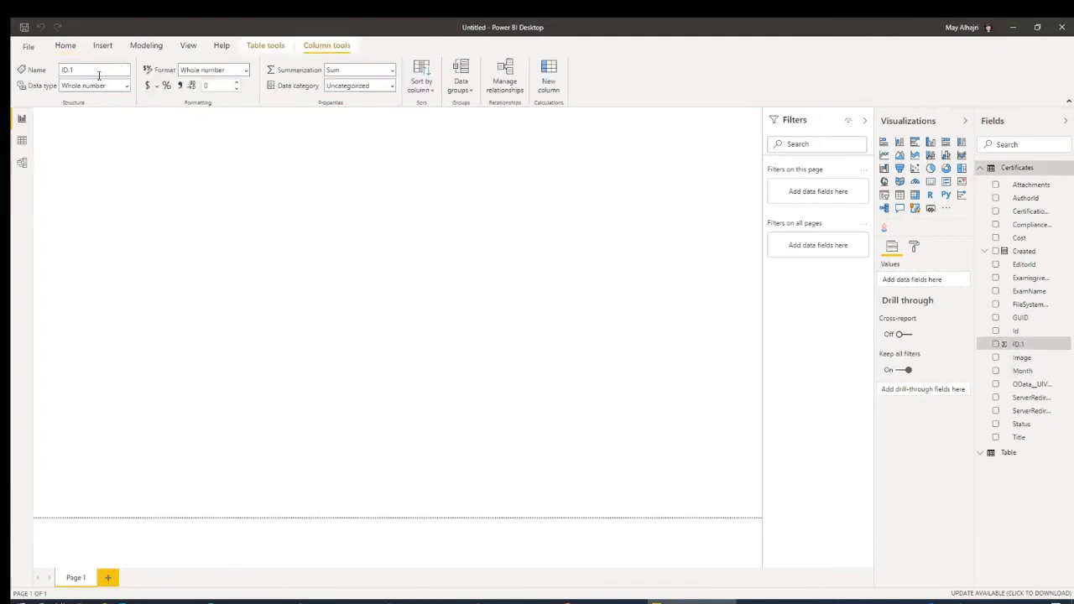
left_click(79, 70)
key("BackSpace")
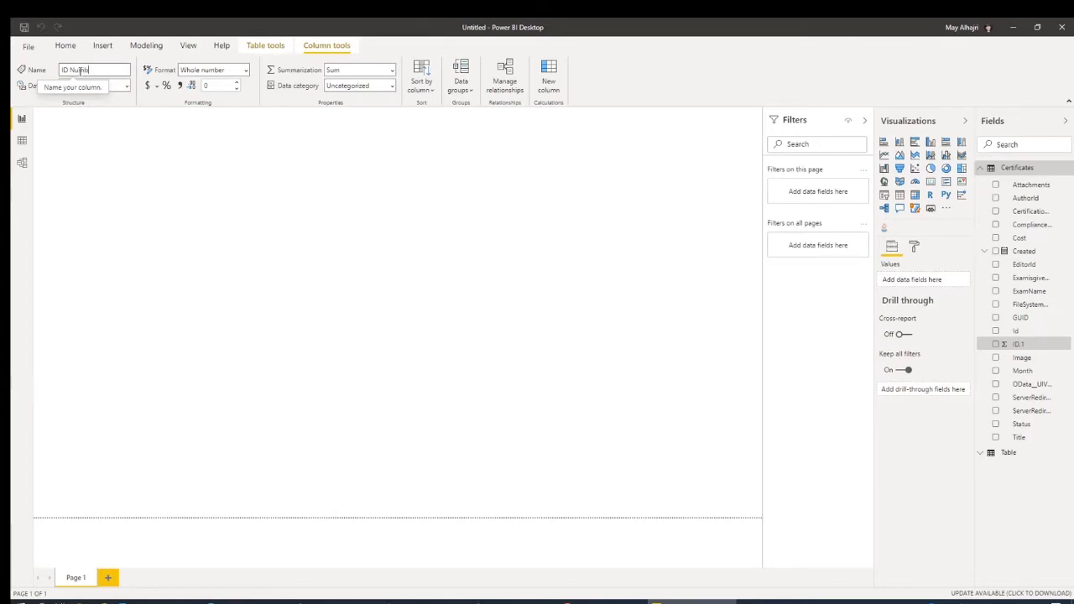
key("Return")
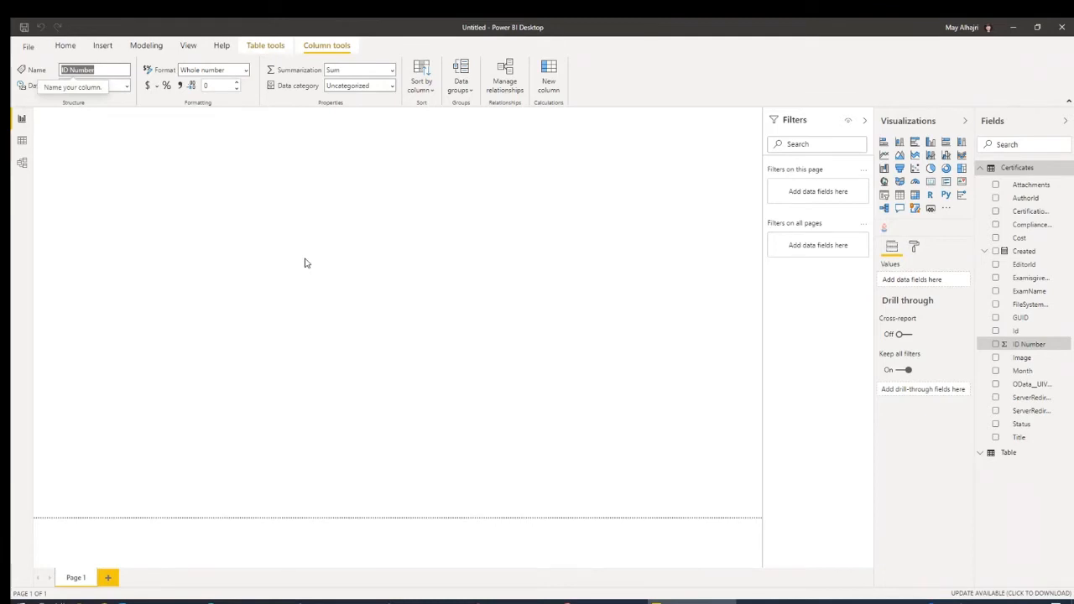
Look through the format and data category options for ID Number, and set its summarization to Don't summarize
left_click(246, 72)
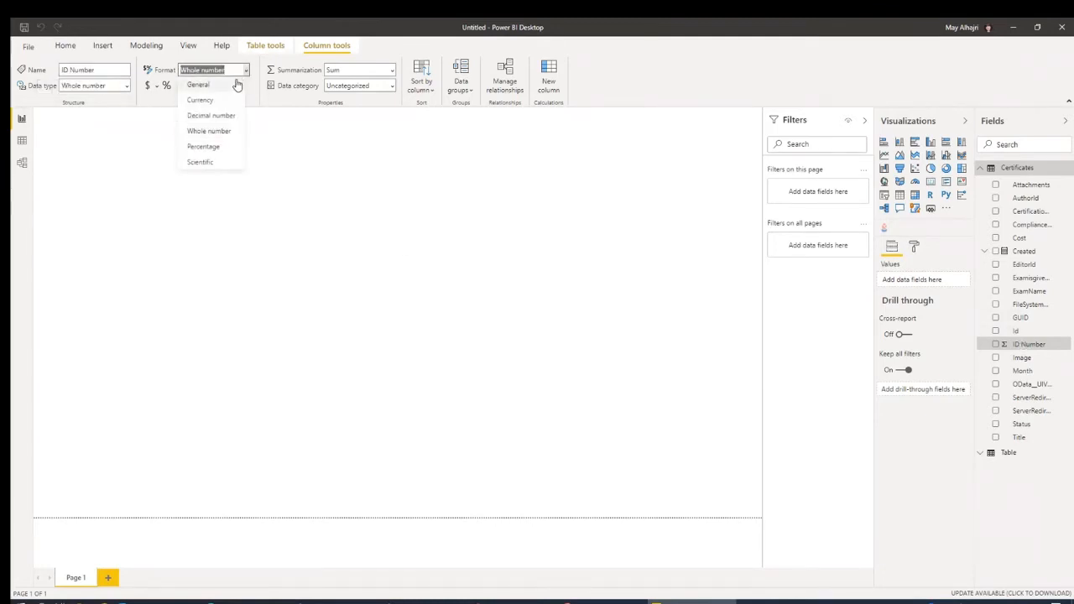
left_click(299, 116)
left_click(390, 86)
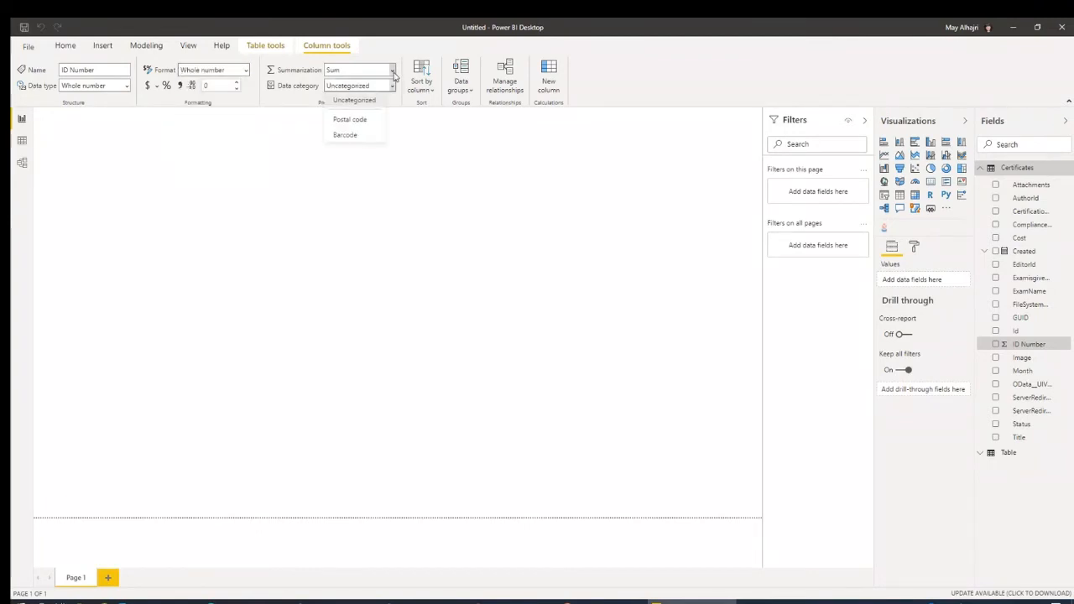
left_click(392, 72)
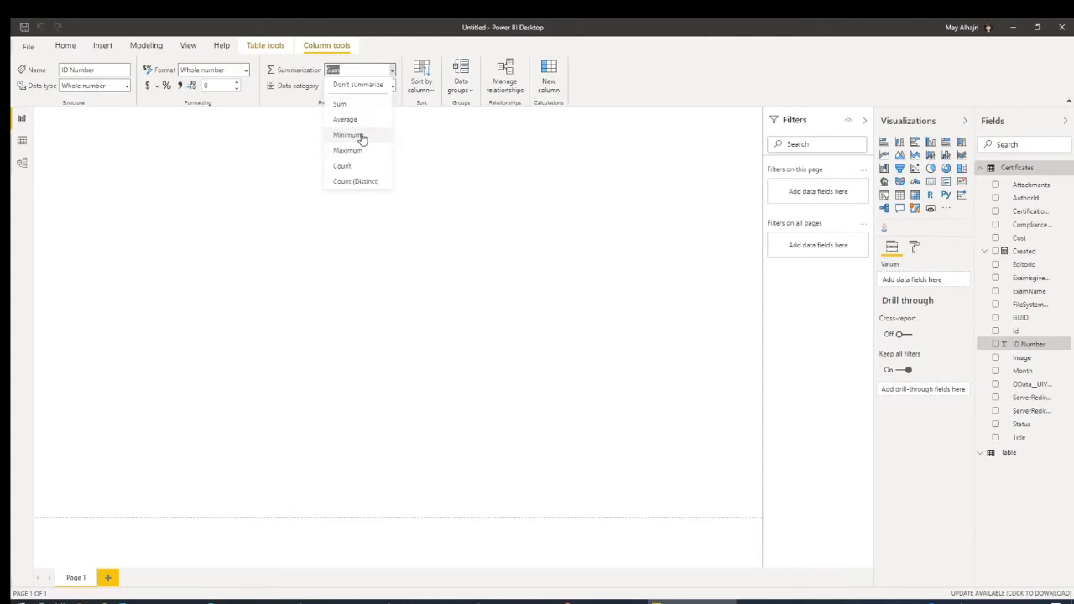
left_click(364, 87)
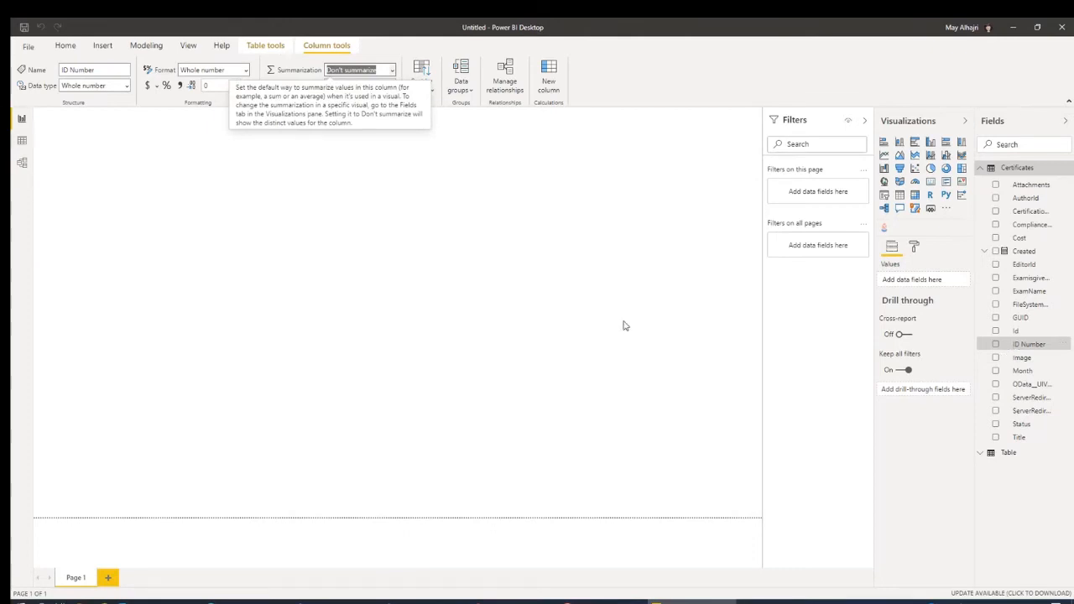
left_click(661, 324)
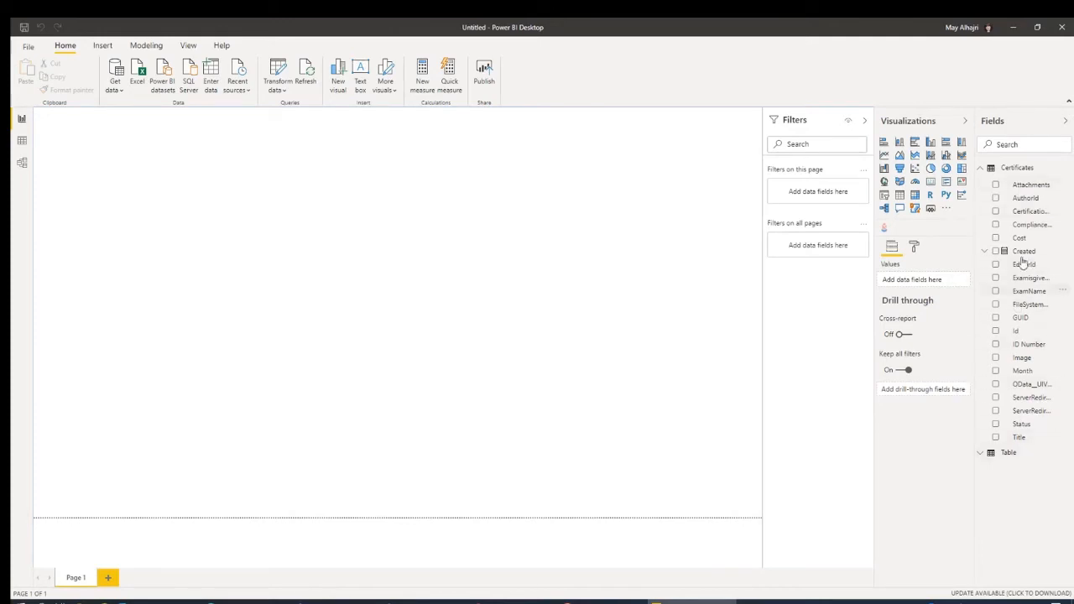
Delete the extra table named Table from the data model
right_click(1067, 453)
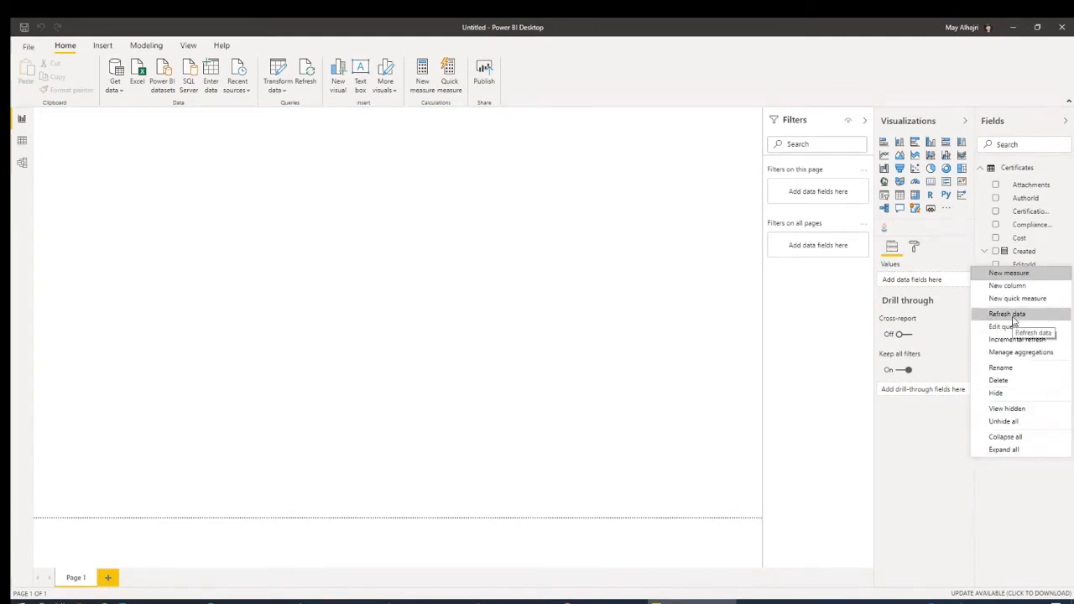
left_click(1004, 381)
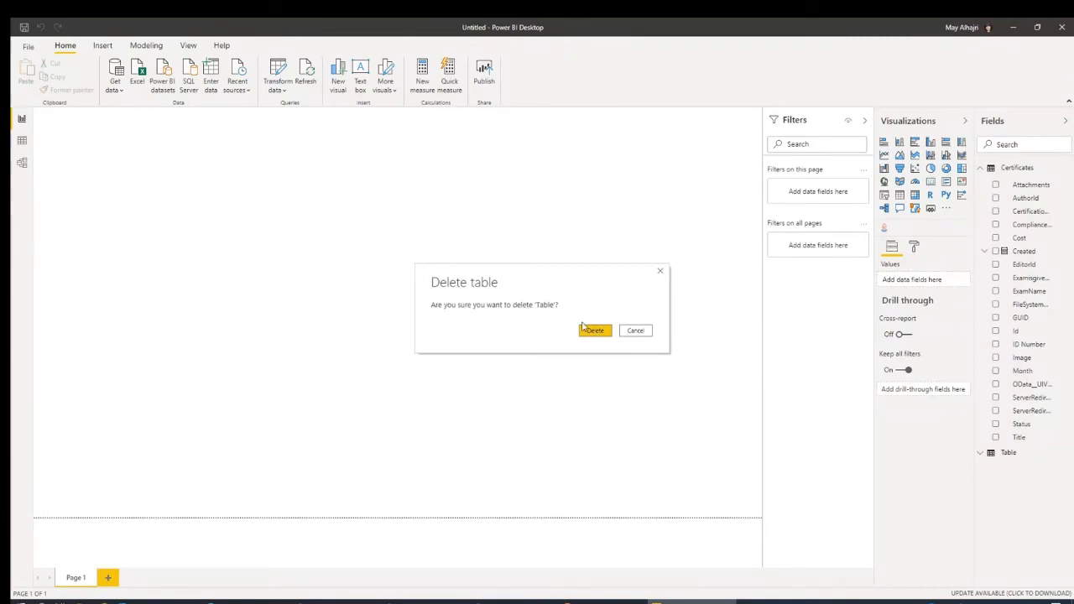
left_click(600, 332)
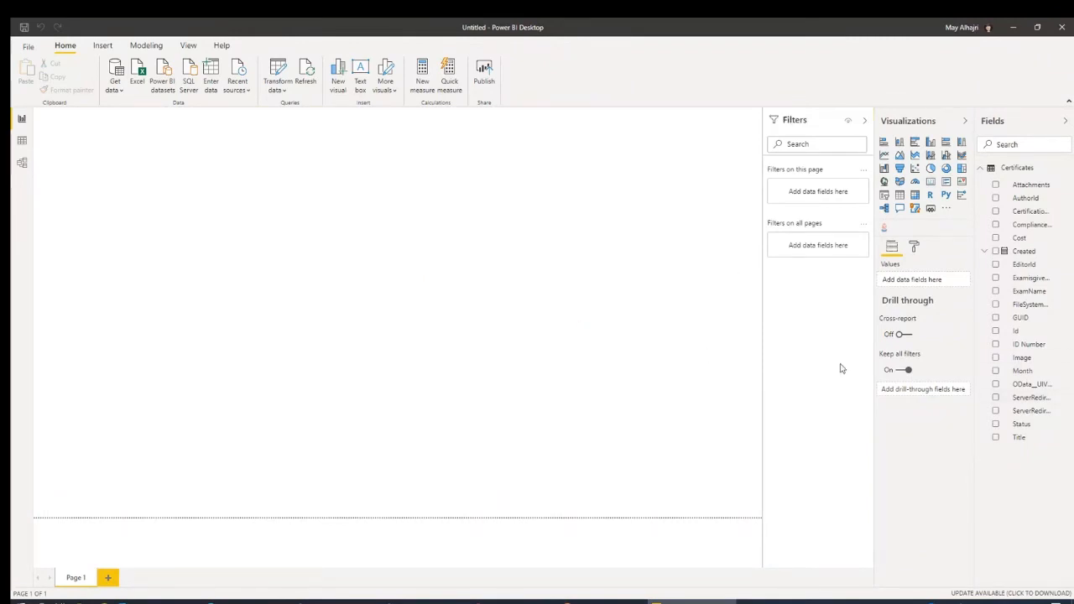
Show the Certificates rows in Data view and inspect the FileSystemObjectType and ServerRedirectedEmbedUri columns
left_click(984, 170)
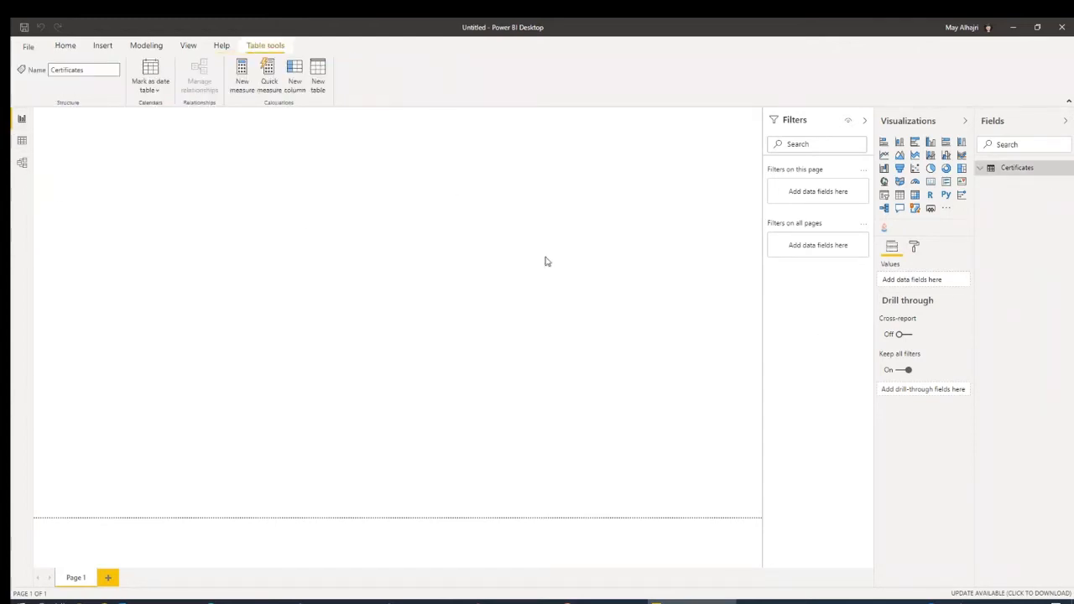
left_click(22, 143)
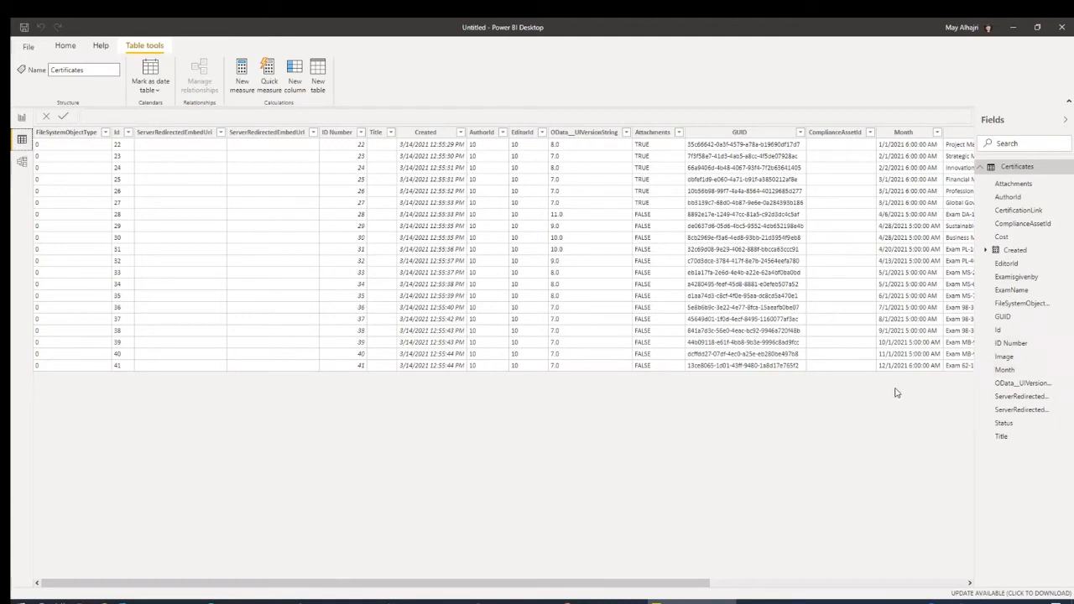
left_click(982, 167)
left_click(84, 131)
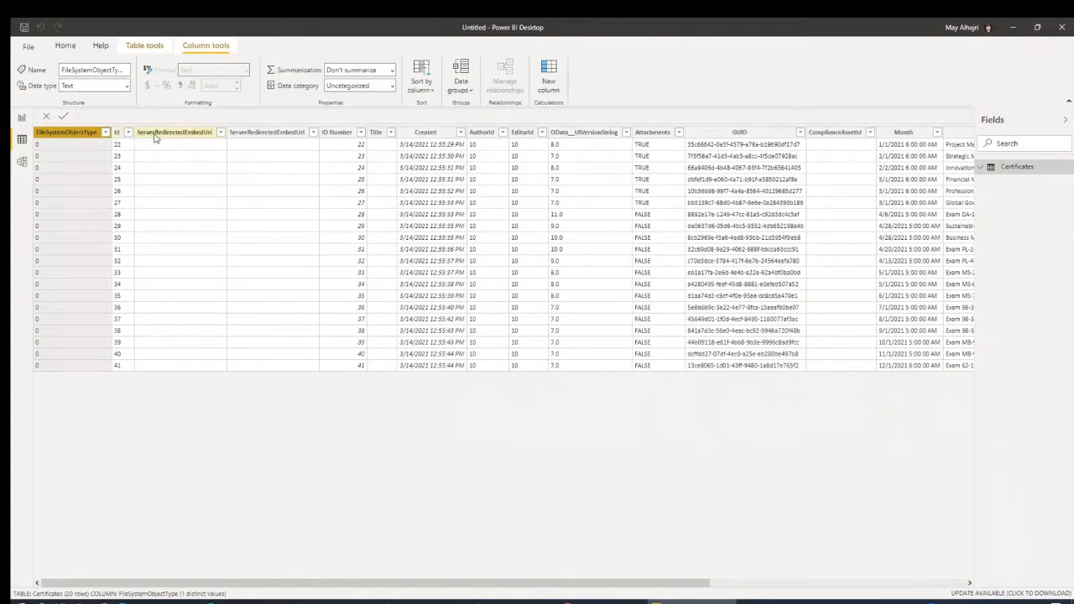
left_click(188, 135)
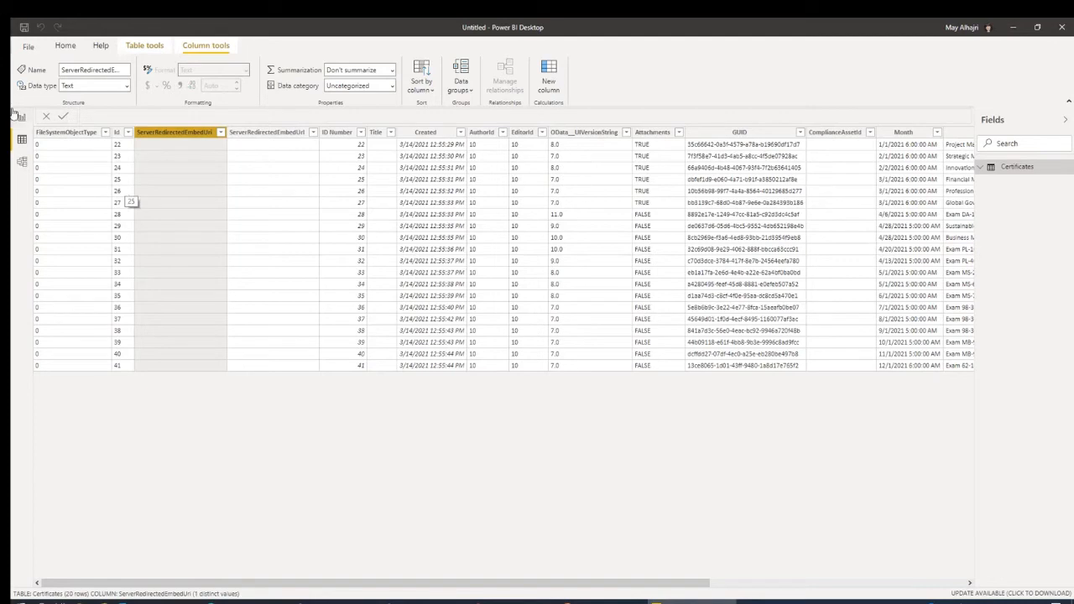
left_click(65, 45)
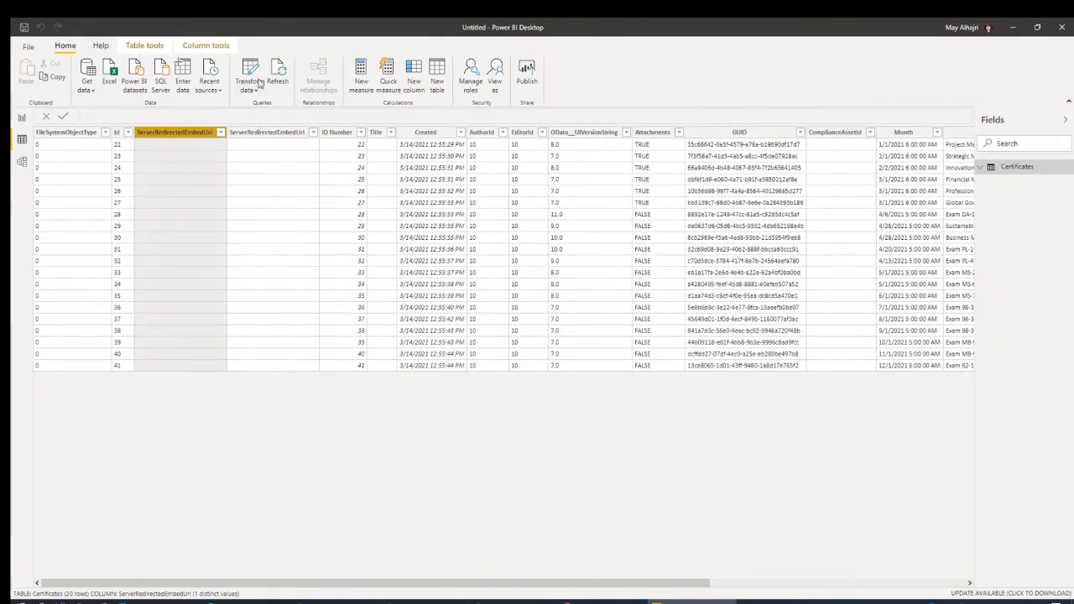
Switch to Model view and reposition the Certificates table slightly lower and further right in the diagram
left_click(22, 162)
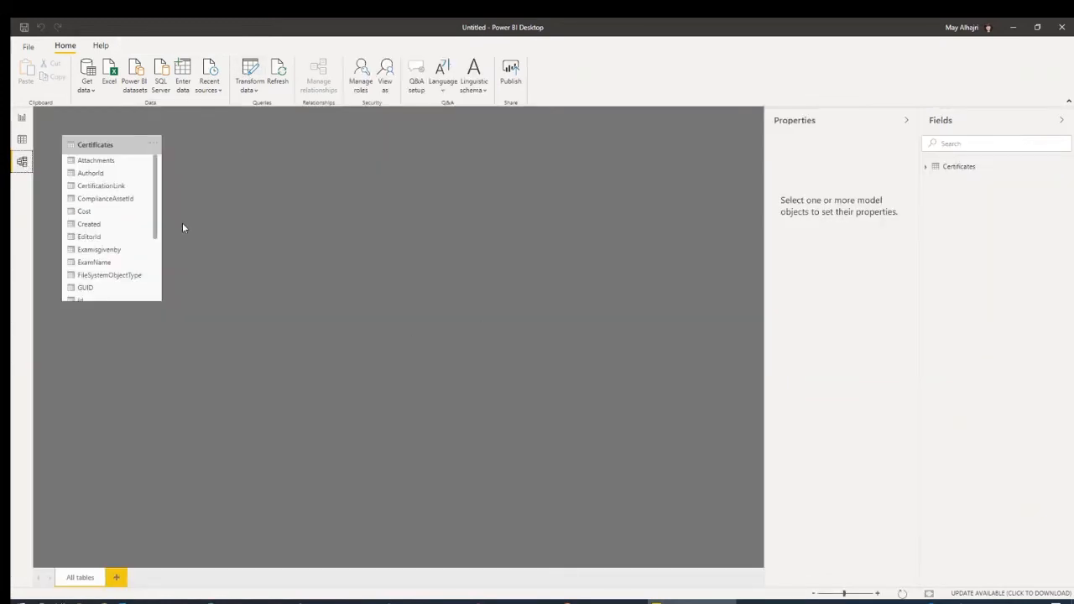
left_click_drag(117, 136, 156, 163)
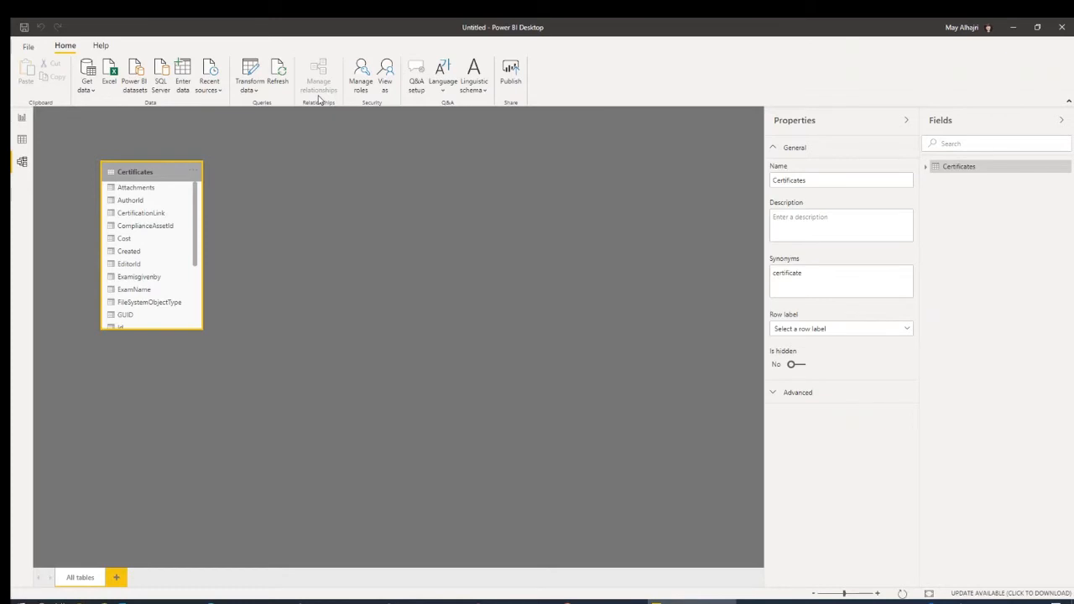
left_click(271, 221)
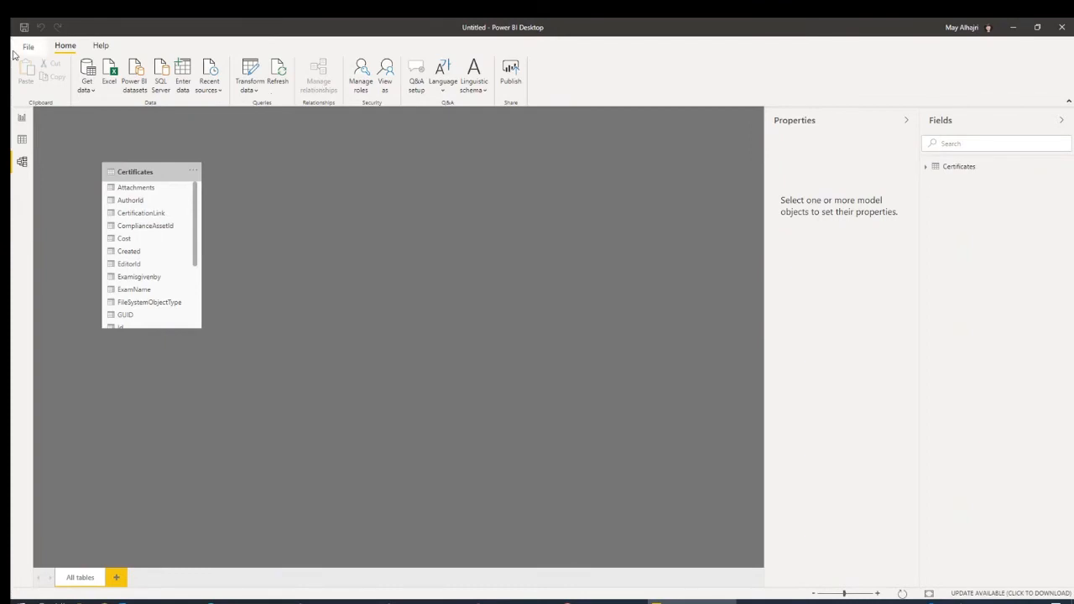
Try out a table visual on the report page, moving it toward the middle of the canvas and removing it
left_click(23, 124)
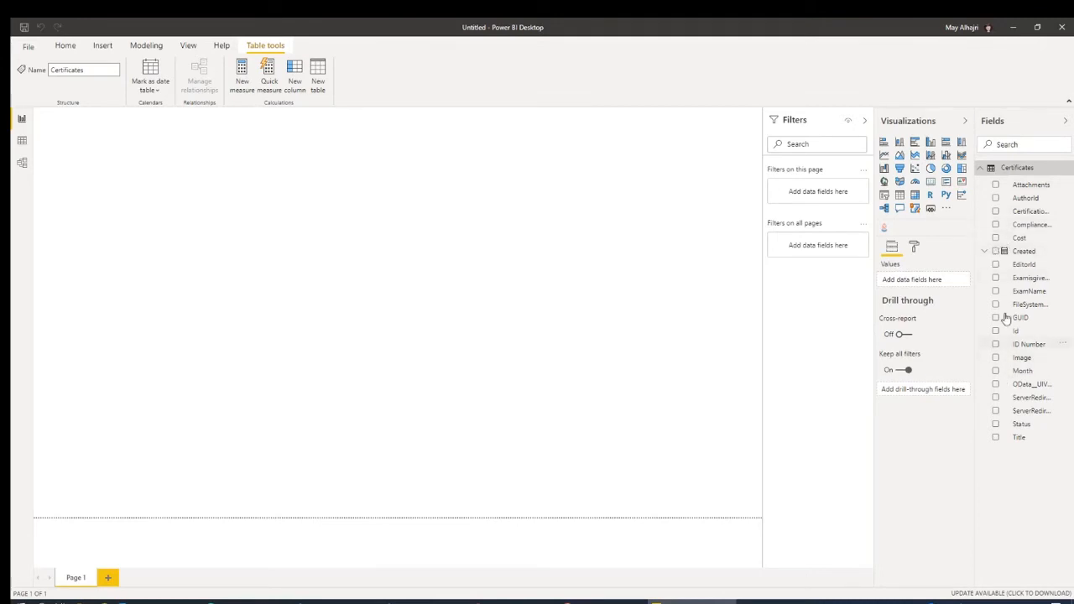
left_click(996, 239)
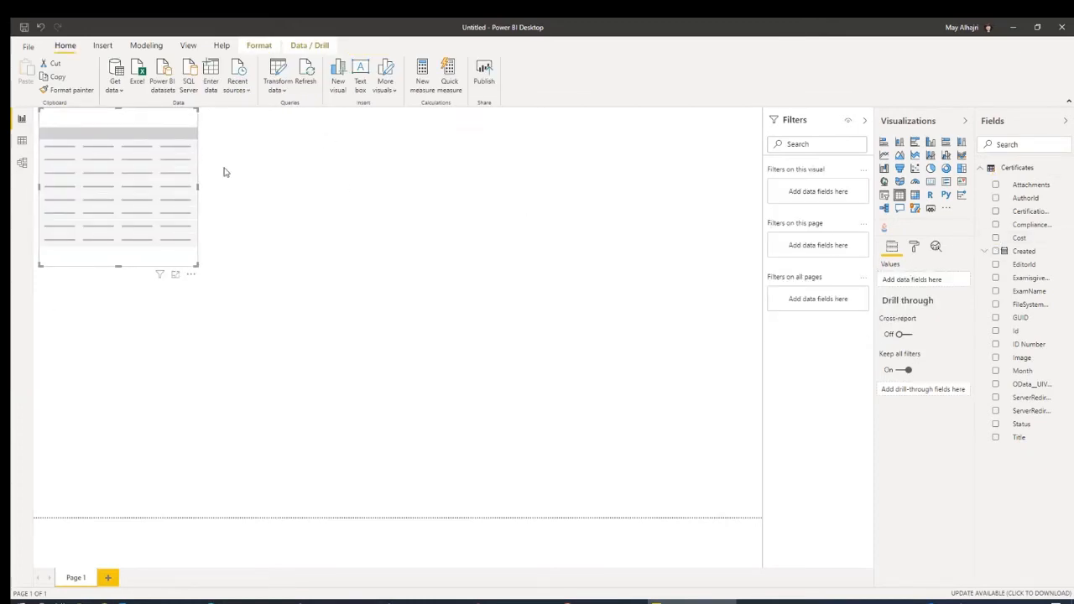
left_click_drag(132, 125, 304, 243)
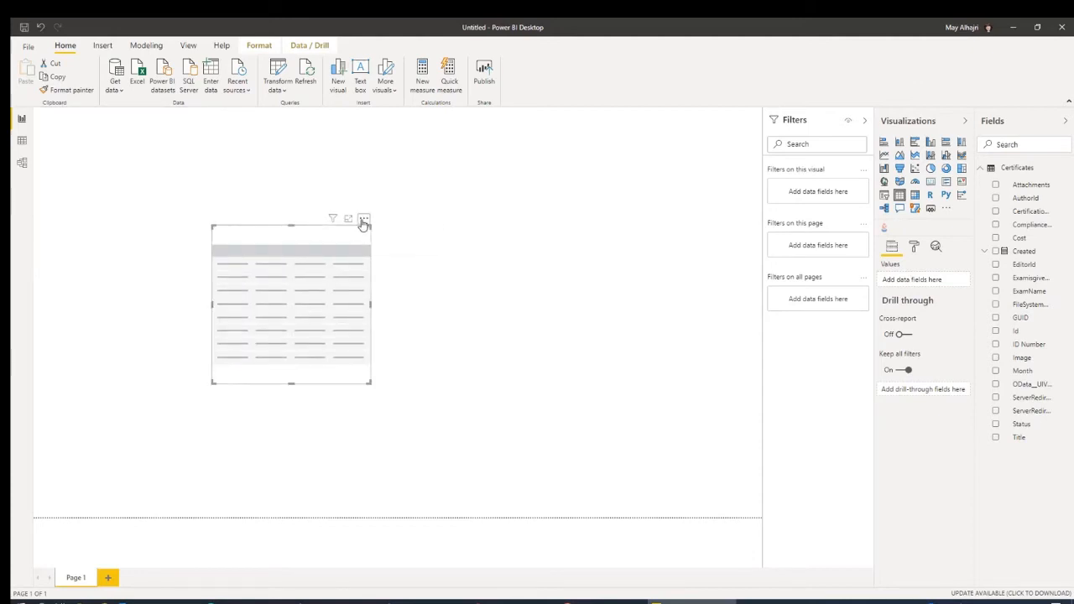
left_click(363, 218)
left_click(377, 232)
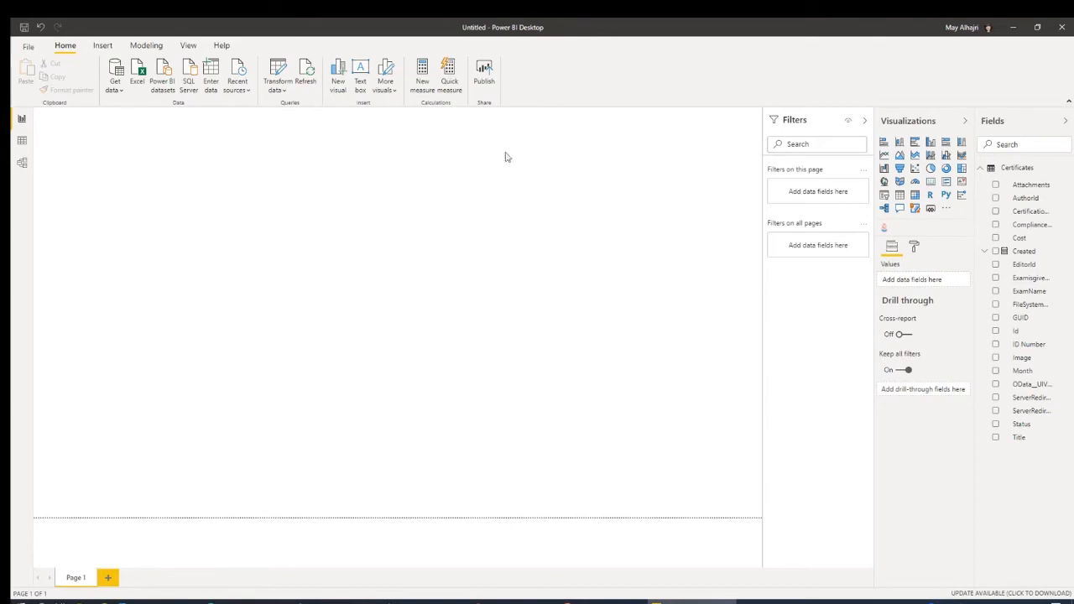
Delete the FileSystemObjectType column from the Certificates table in Data view
left_click(21, 141)
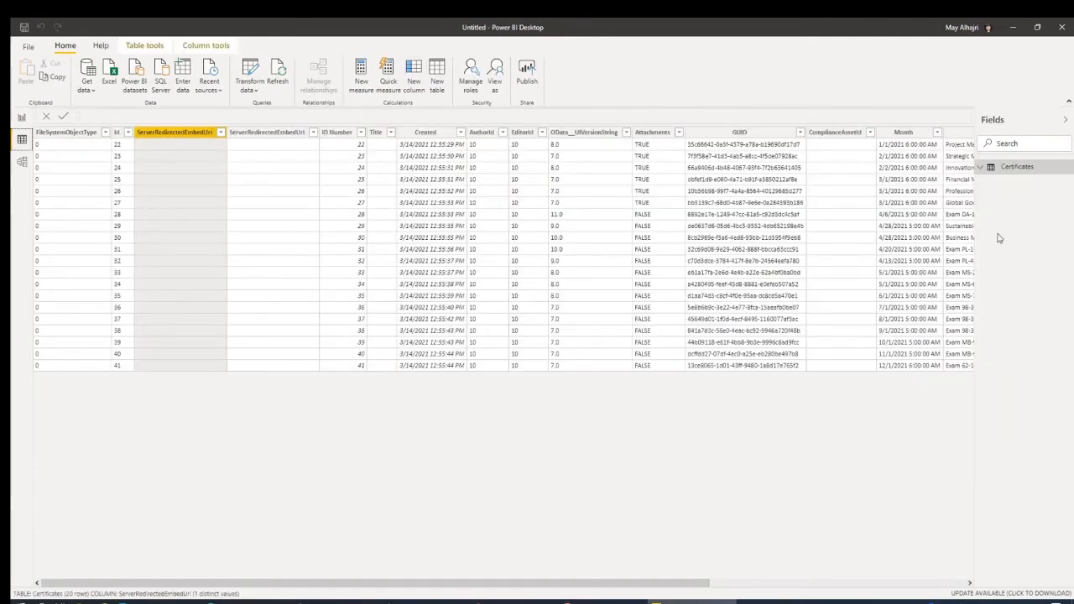
left_click(86, 133)
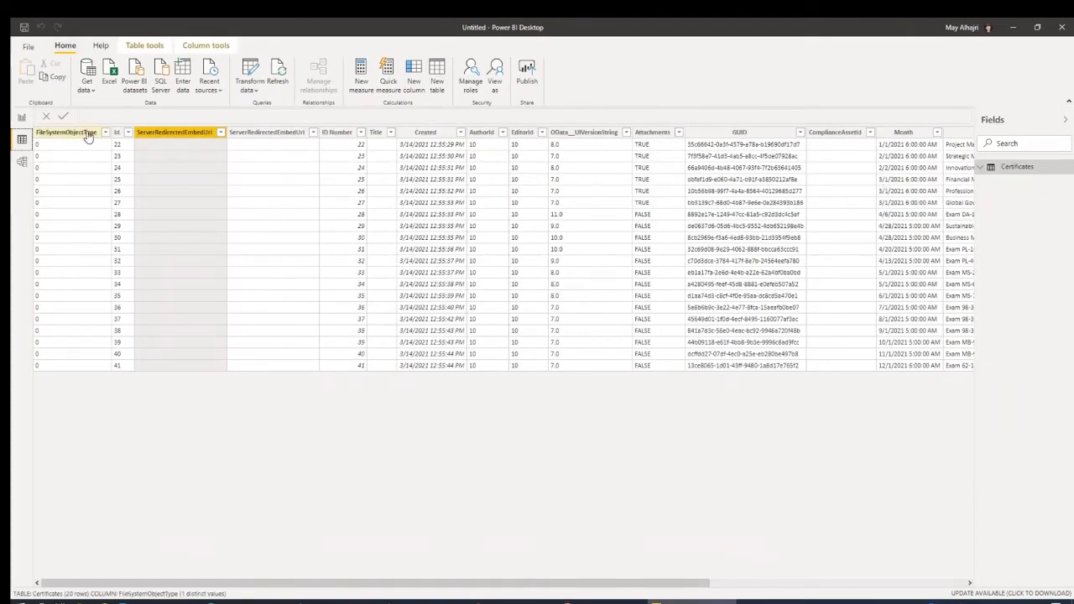
right_click(87, 136)
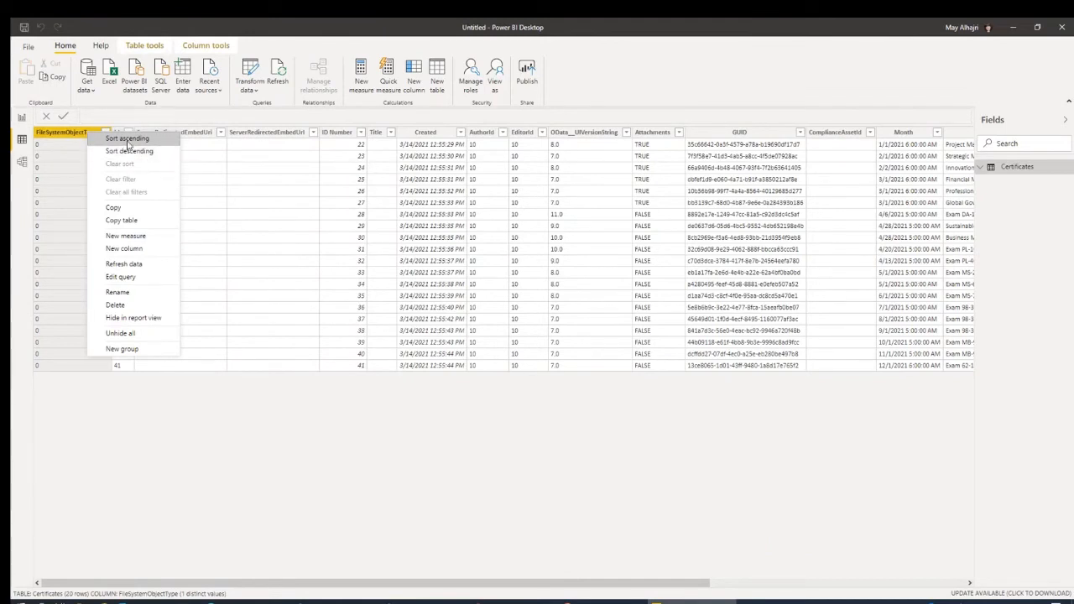
left_click(142, 306)
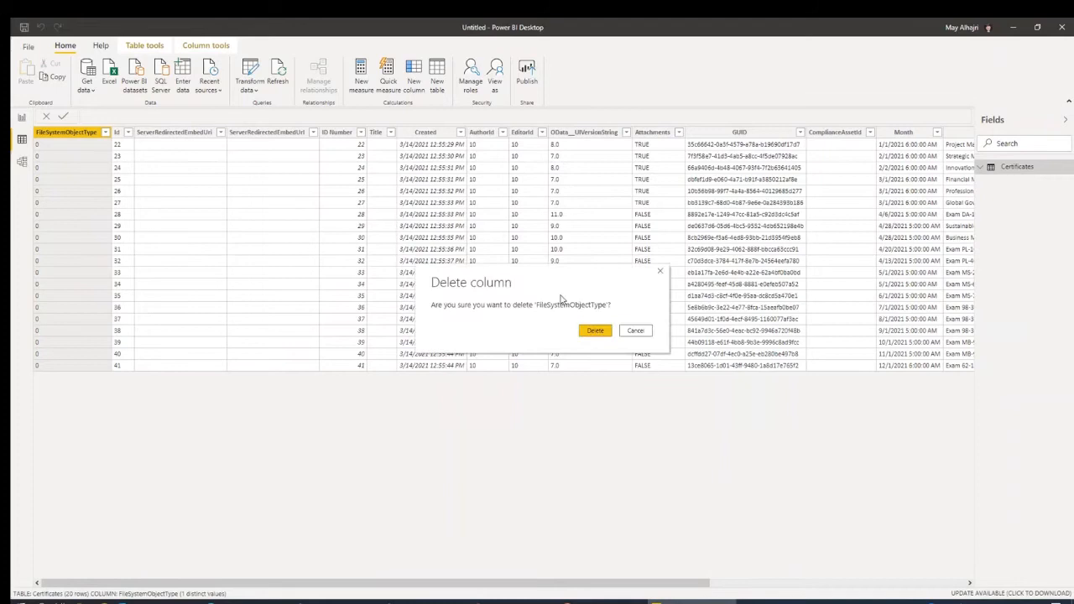
left_click(594, 331)
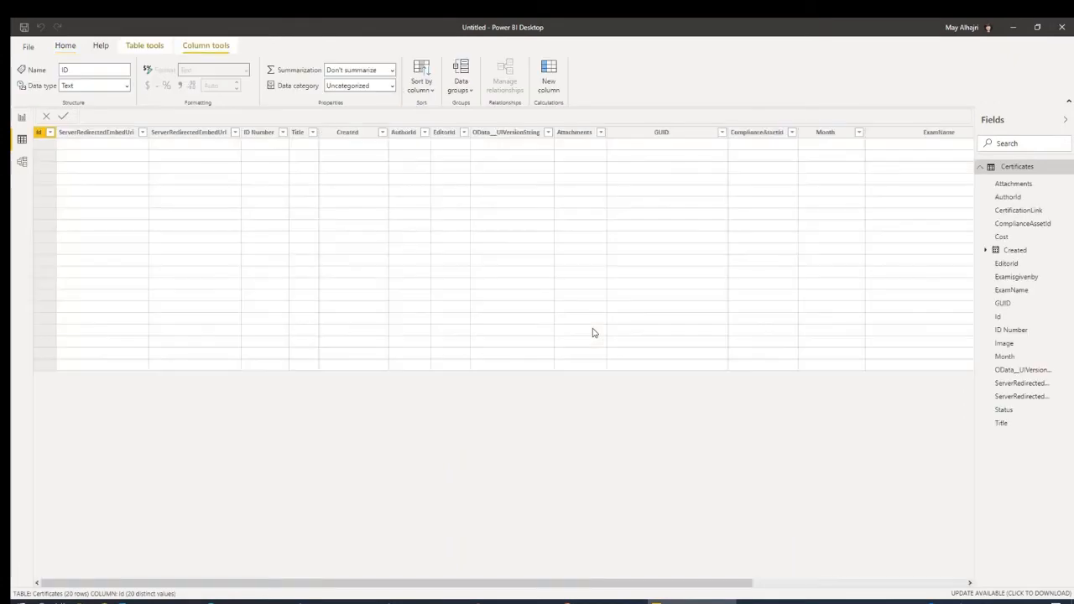
Restore the deleted FileSystemObjectType column by removing the Removed Columns2 applied step in Power Query Editor
left_click(984, 168)
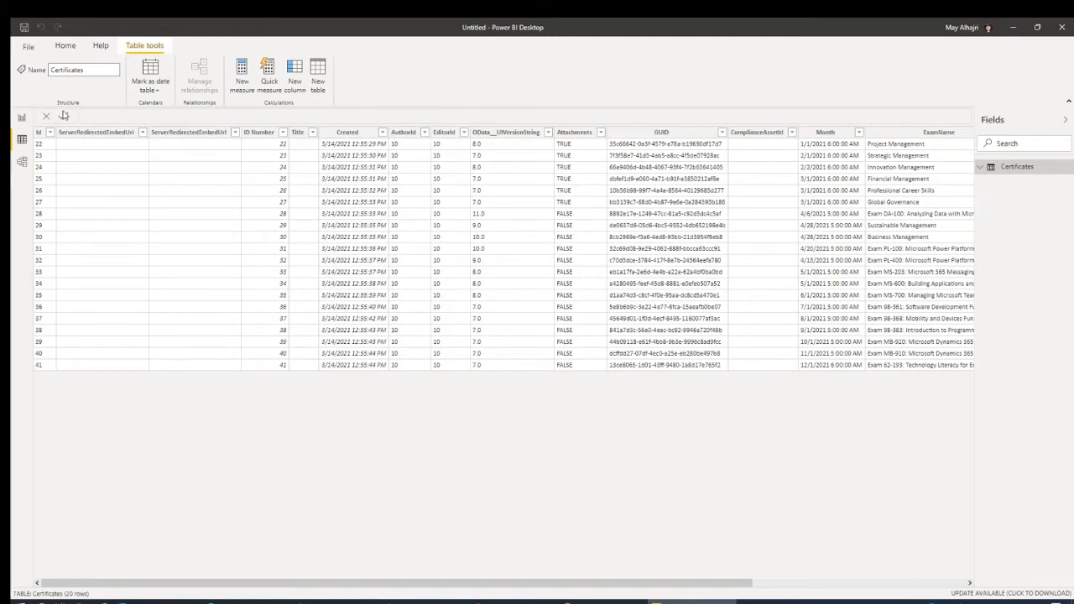
left_click(66, 46)
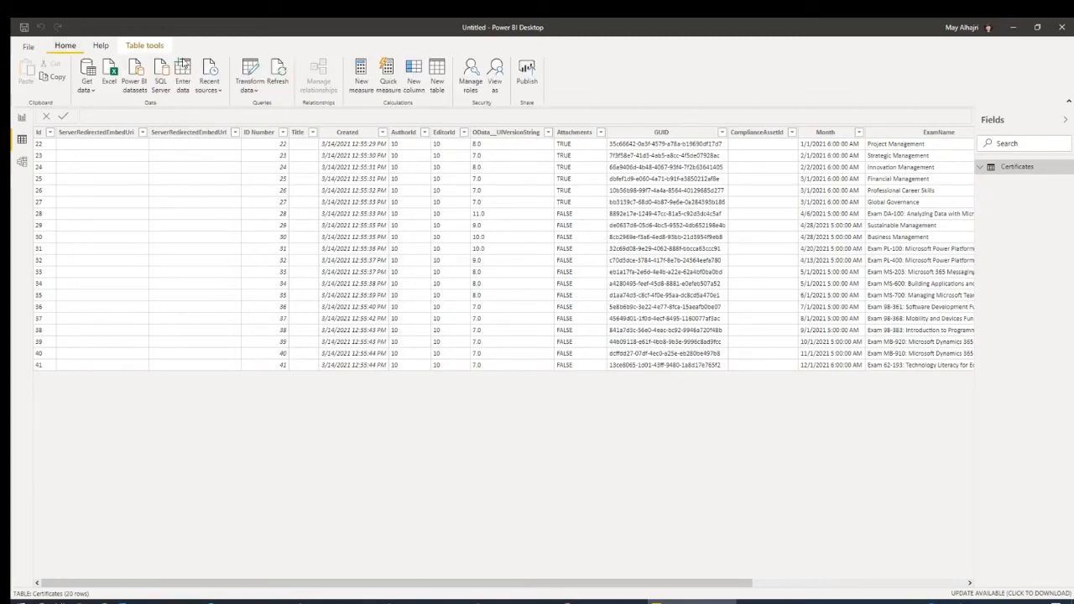
left_click(250, 67)
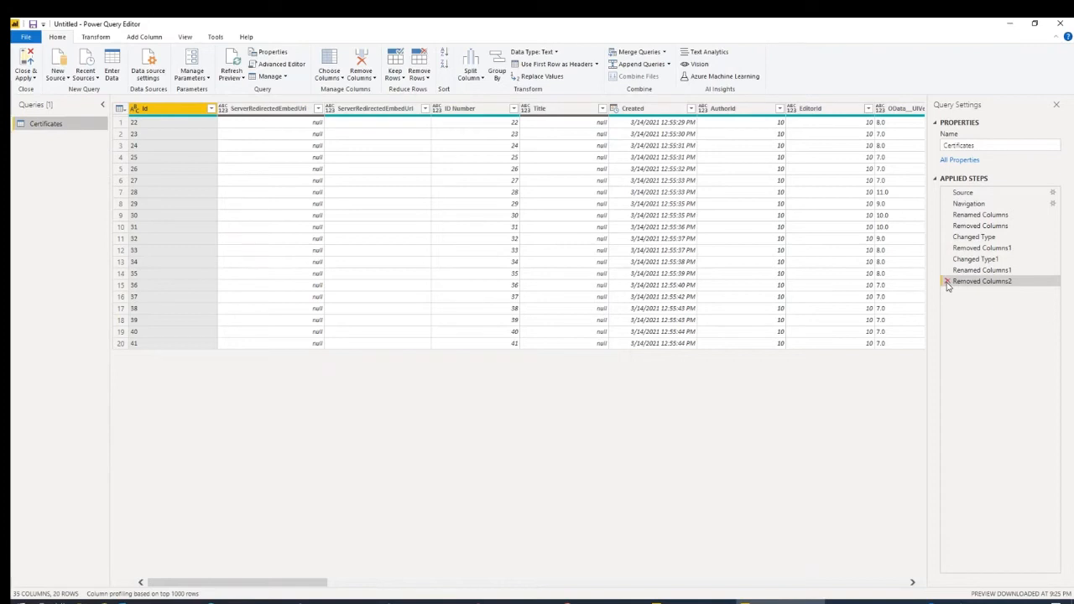
left_click(946, 282)
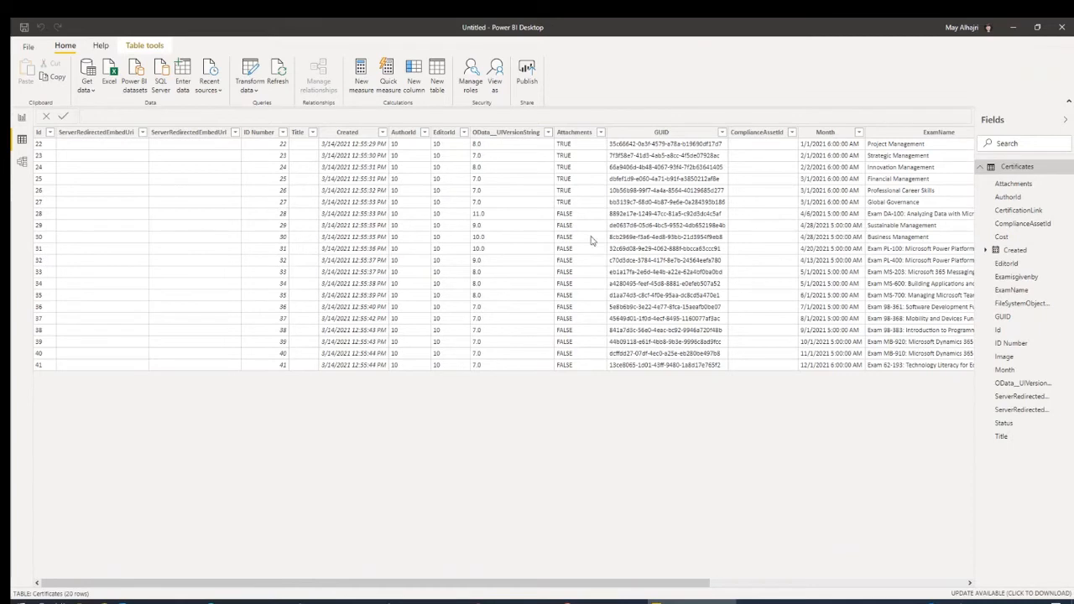
Create a table visual on the report page with the Month, ID Number, ExamName and Cost fields
left_click(21, 118)
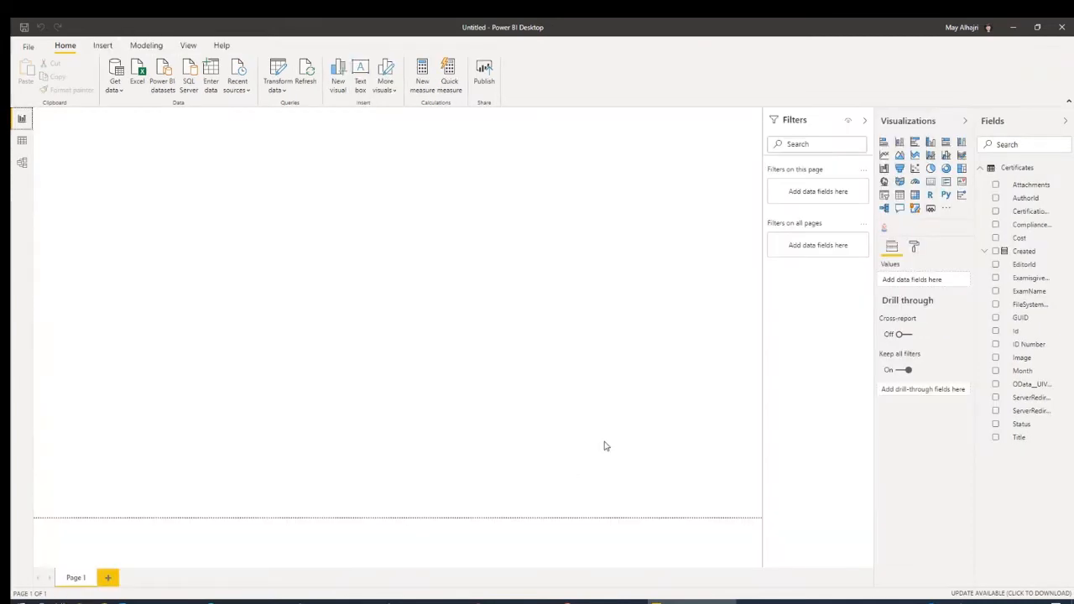
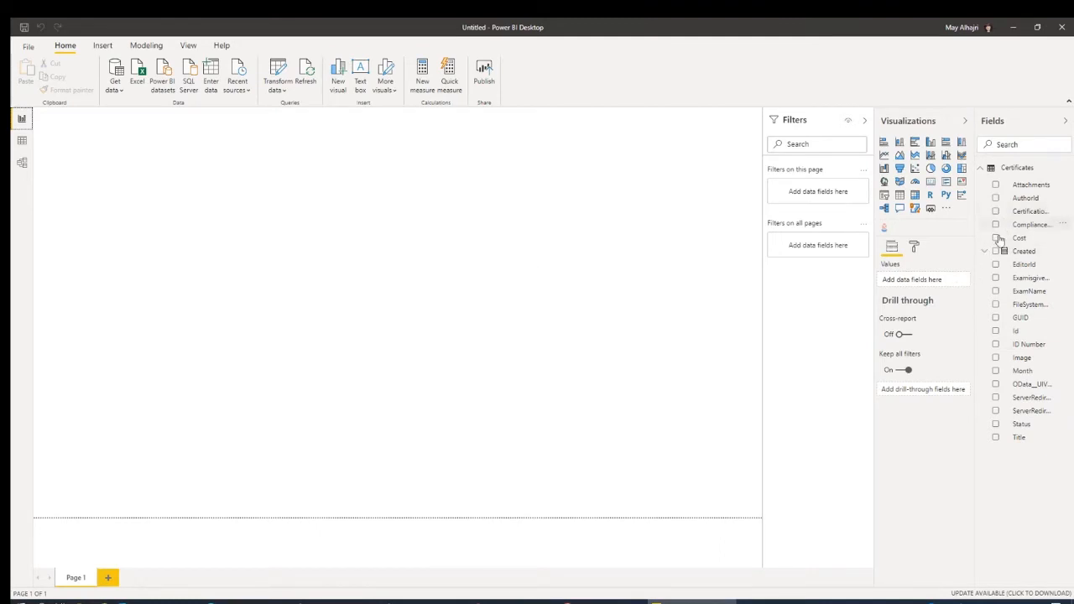
left_click(996, 372)
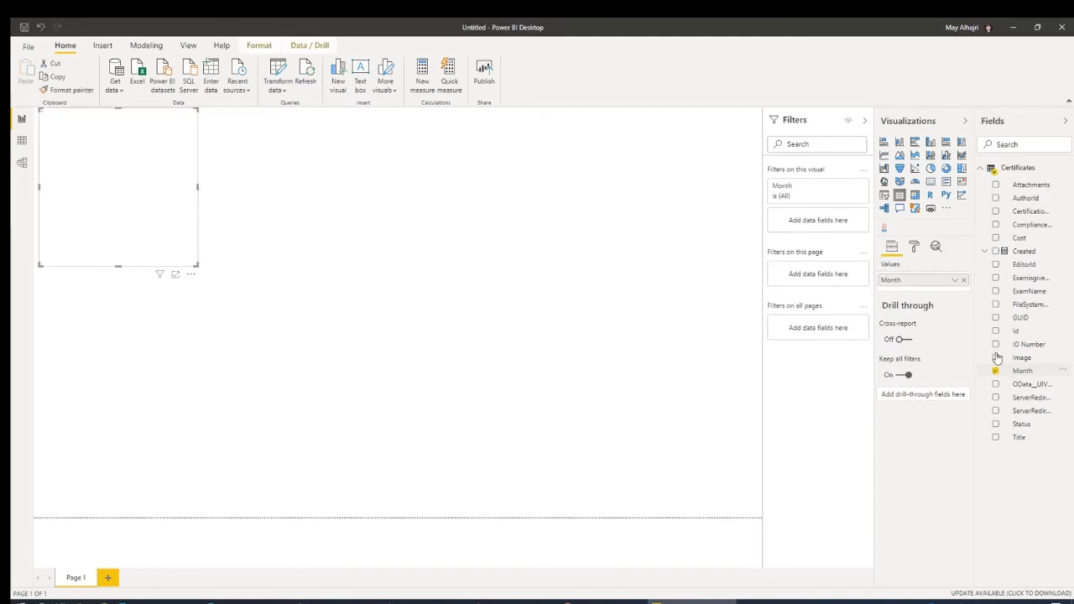
left_click(995, 345)
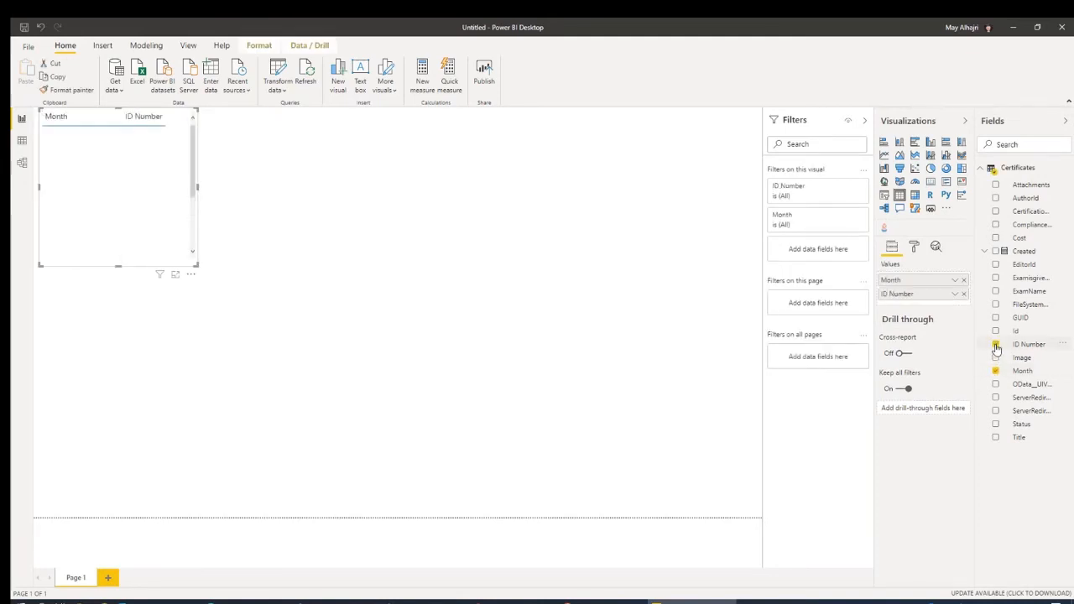
left_click(995, 292)
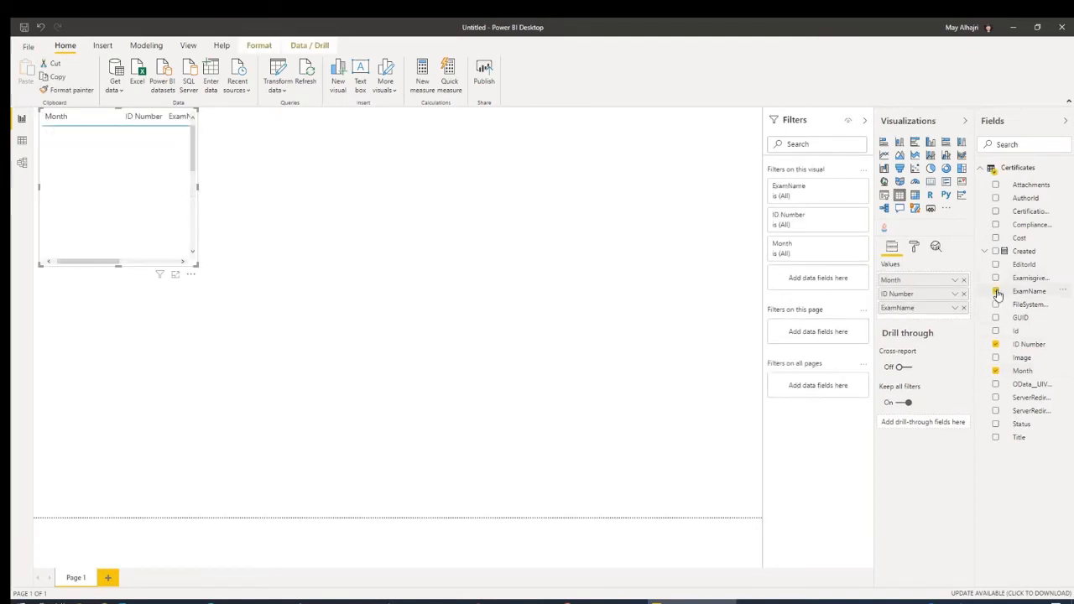
left_click(996, 239)
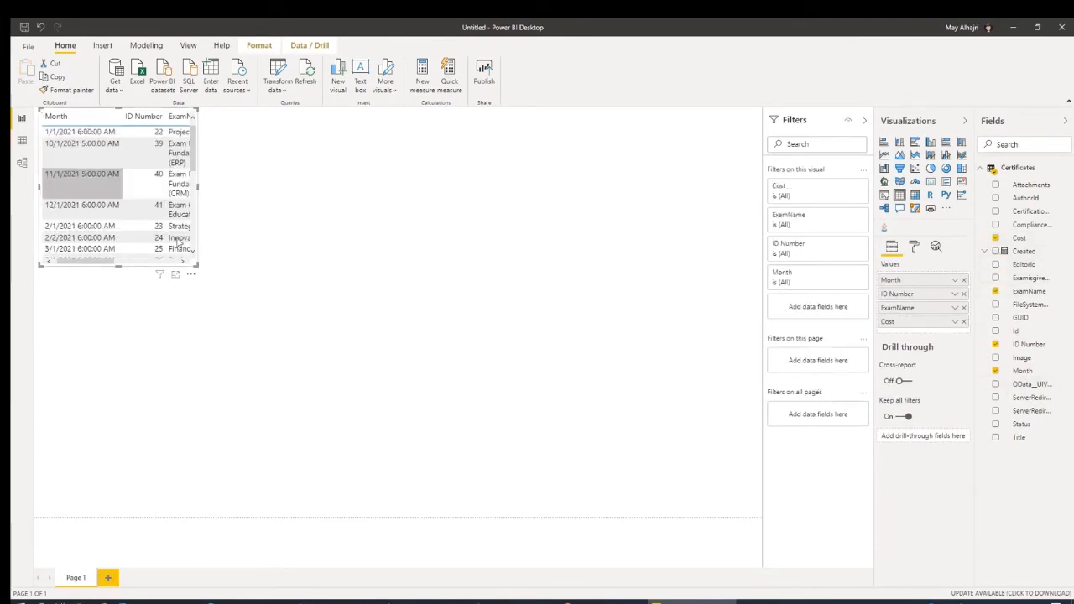
Enlarge the table visual to show all four columns and shift it slightly away from the page's upper-left corner
left_click_drag(197, 265, 352, 412)
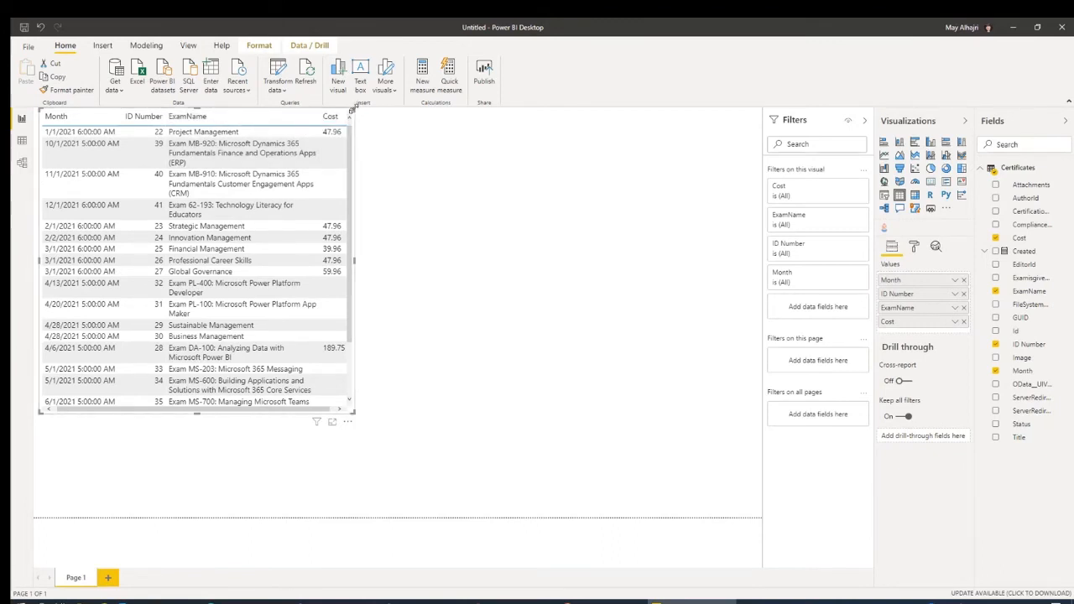
left_click_drag(352, 109, 380, 153)
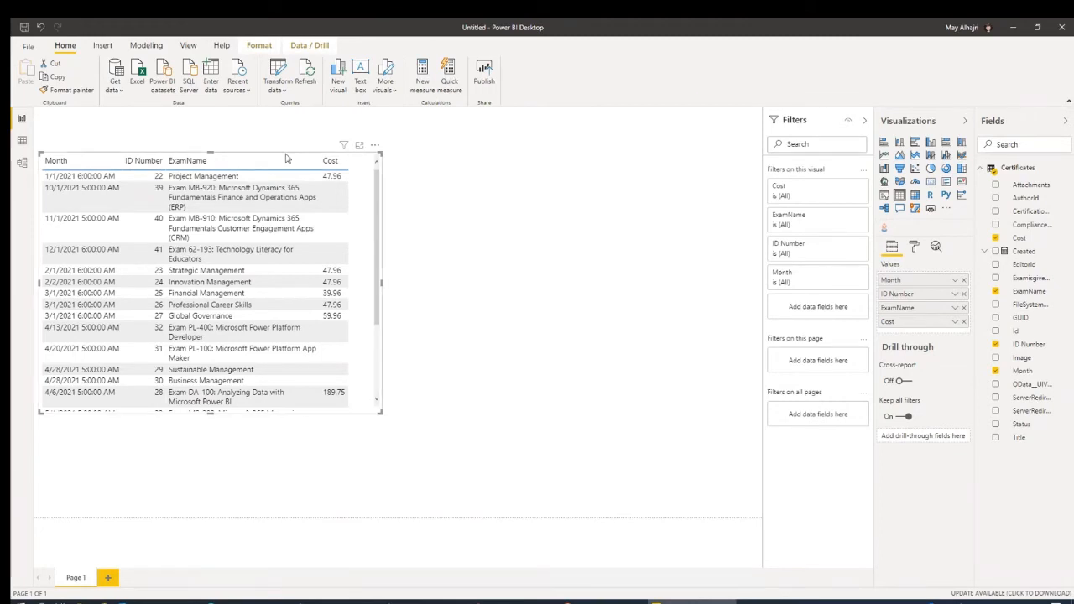
left_click_drag(287, 158, 326, 175)
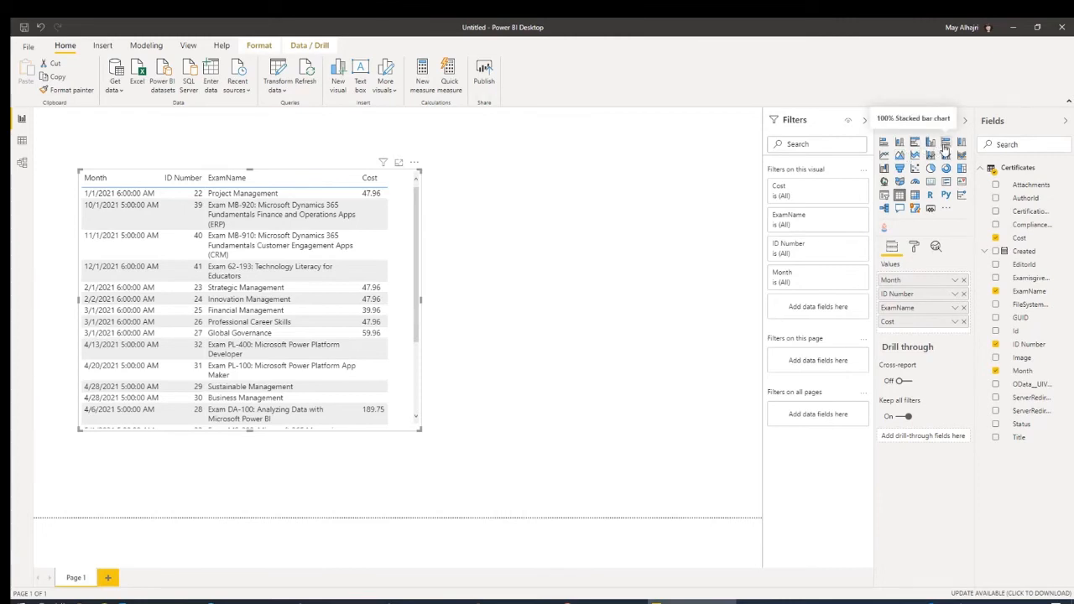
Convert the table to a clustered column chart and move Cost from the axis to the chart's values
left_click(933, 145)
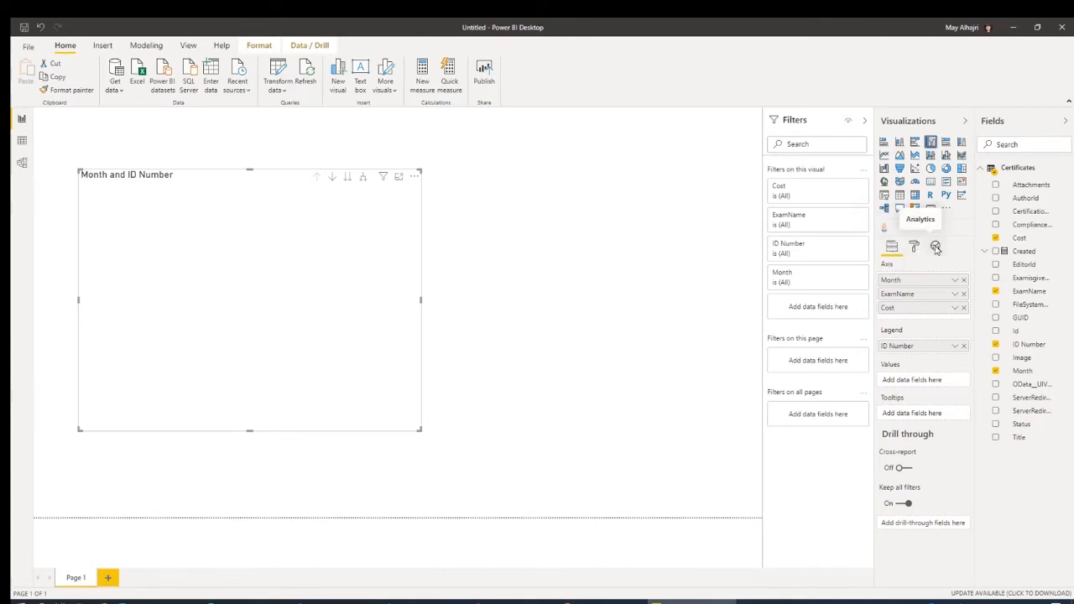
left_click(935, 248)
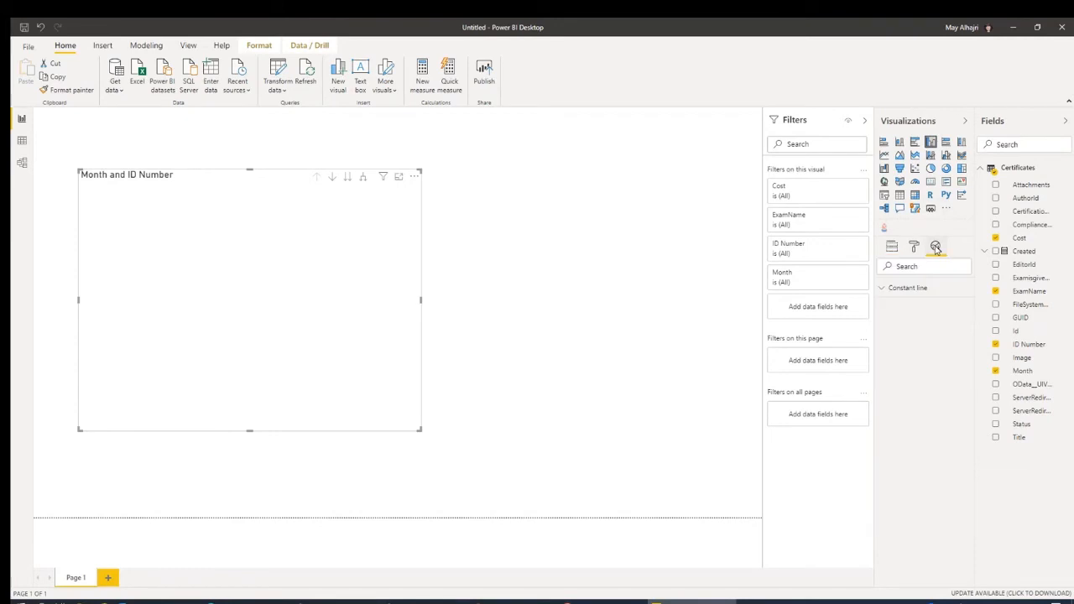
left_click(892, 248)
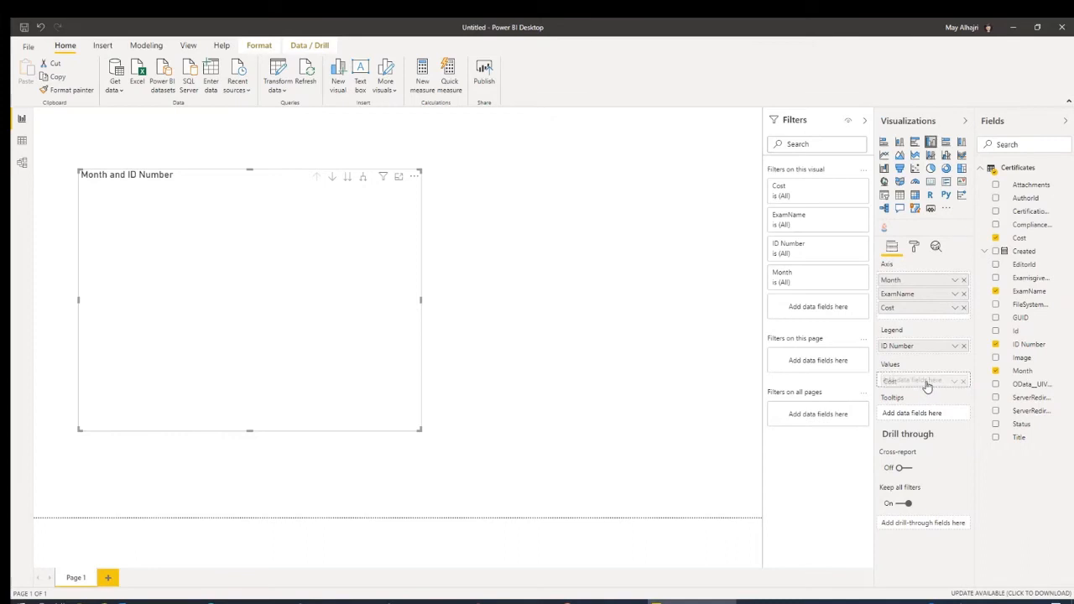
left_click_drag(927, 386, 927, 385)
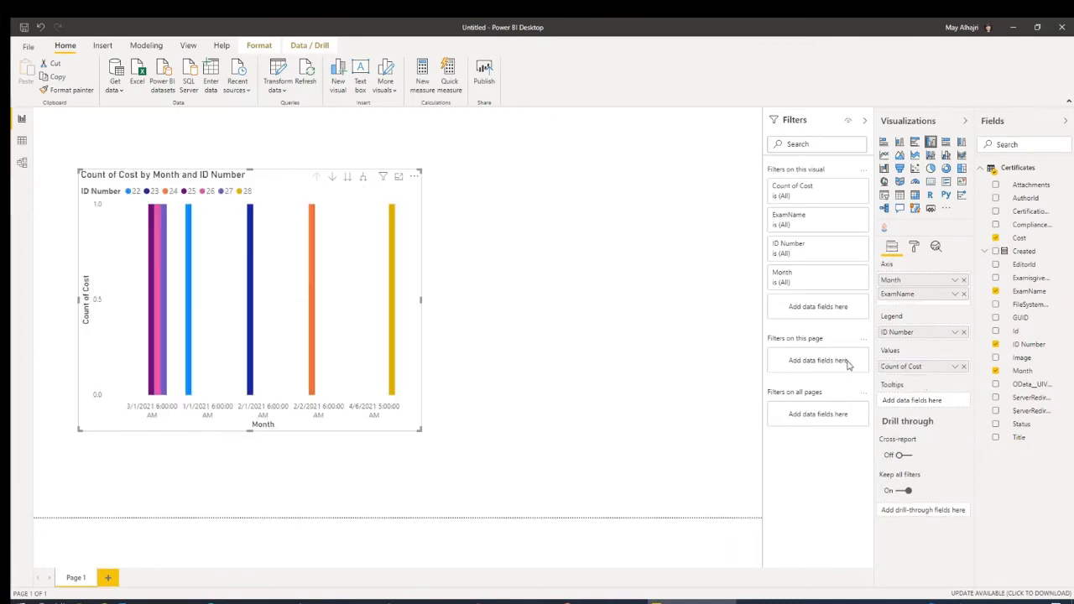
Remove Month from the axis and ID Number from the legend, keeping Cost aggregated as Count
left_click(964, 281)
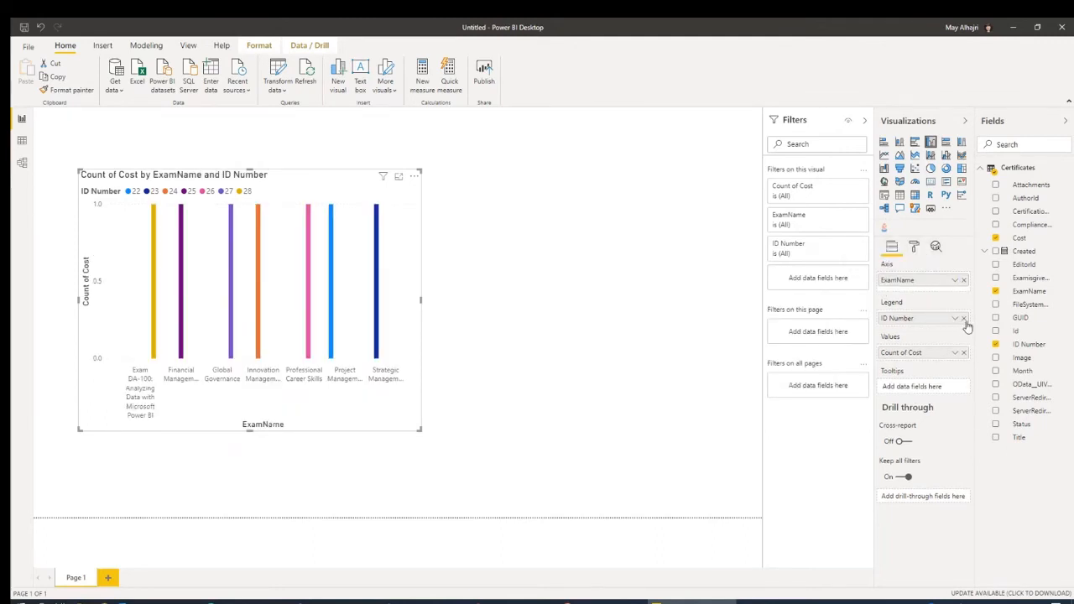
left_click(964, 318)
right_click(924, 353)
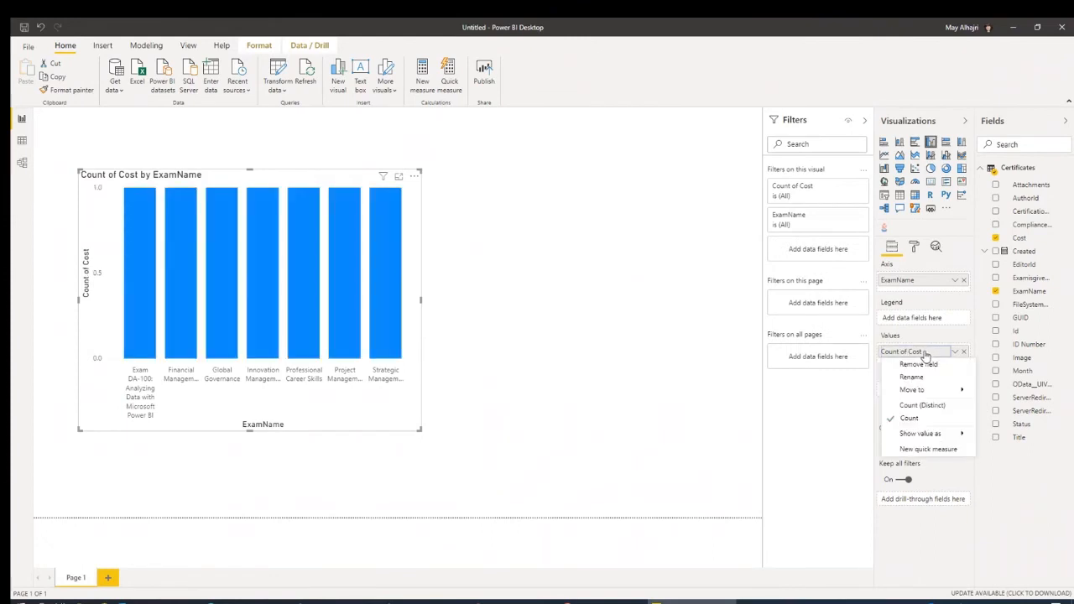
left_click(908, 417)
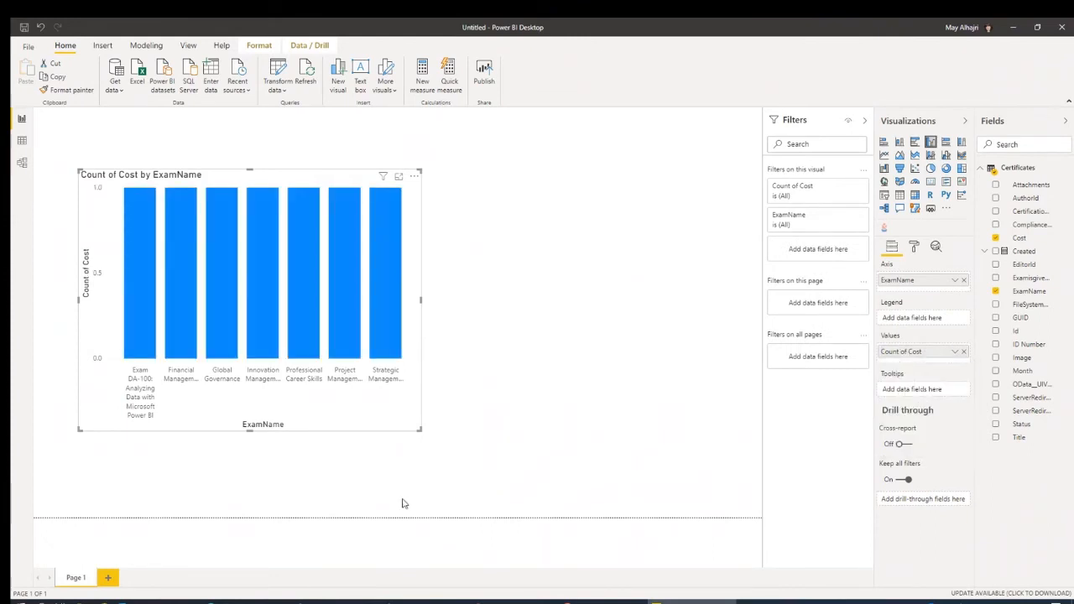
Widen the chart and lower its upper edge, and glance over its formatting options
left_click_drag(421, 432, 564, 429)
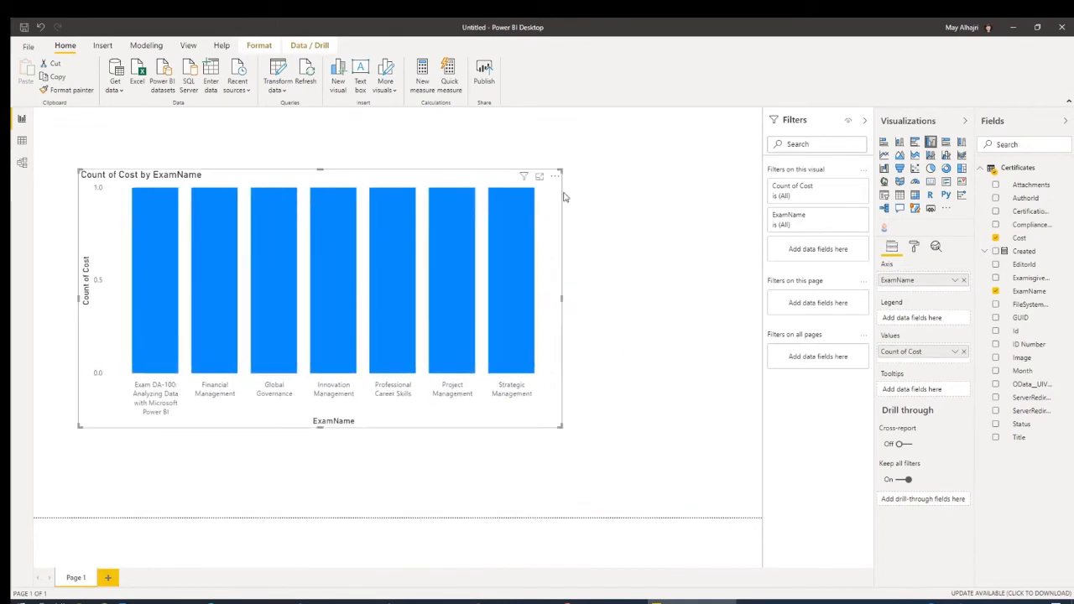
left_click_drag(561, 171, 541, 198)
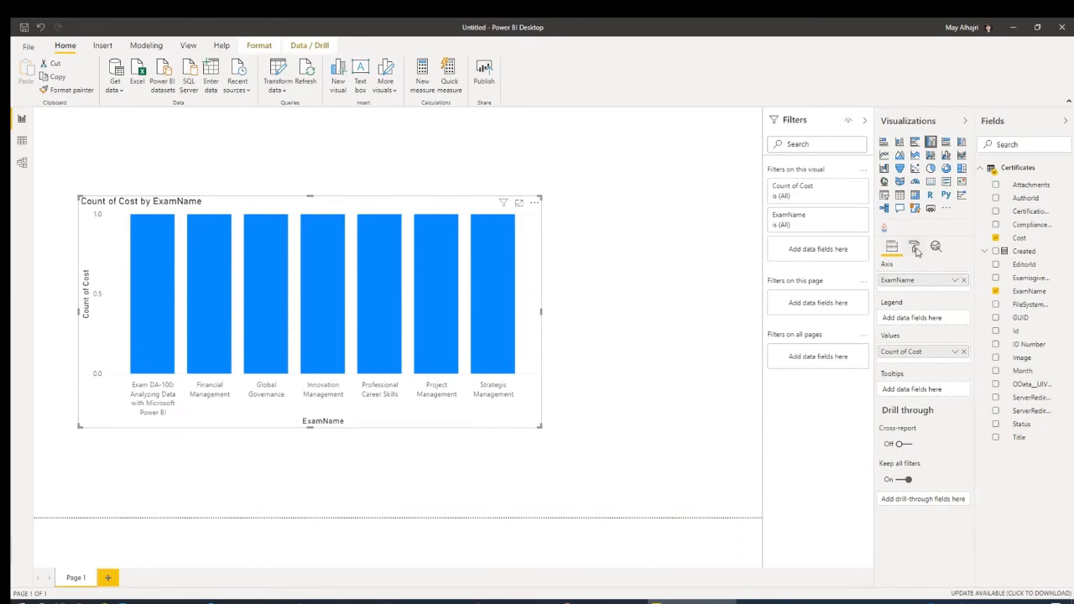
left_click(913, 247)
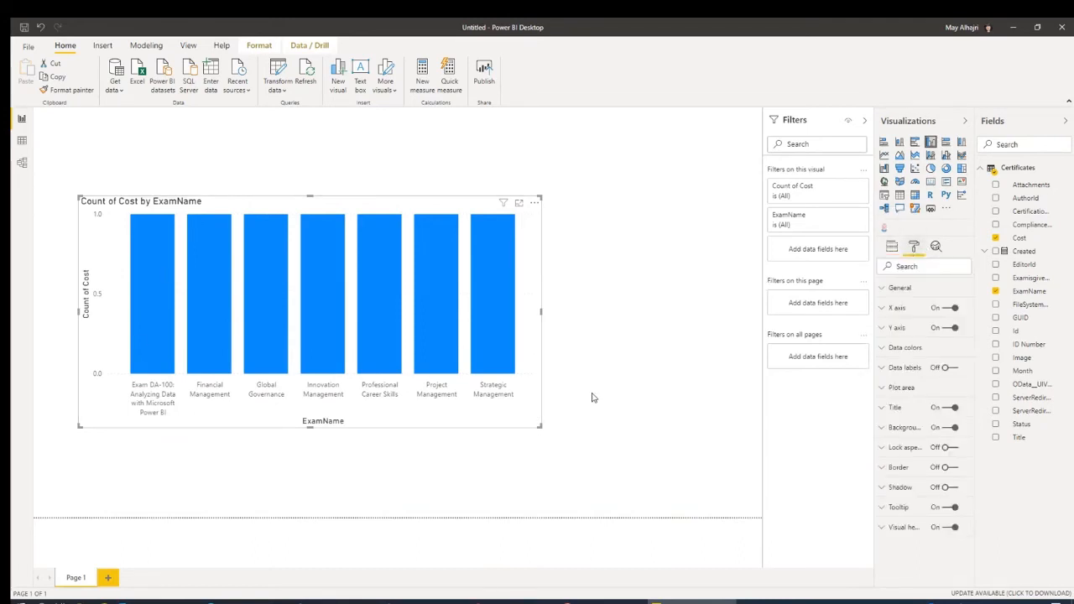
left_click(502, 417)
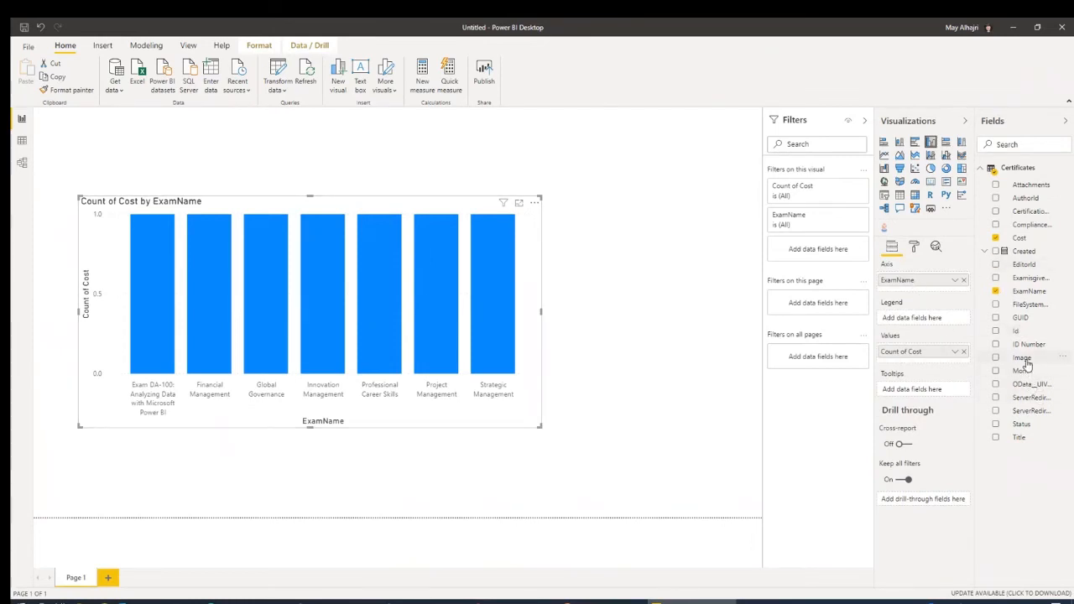
Add Status as a filter on the chart visual and restrict it to Completed
left_click_drag(1021, 424, 929, 310)
left_click_drag(930, 310, 810, 258)
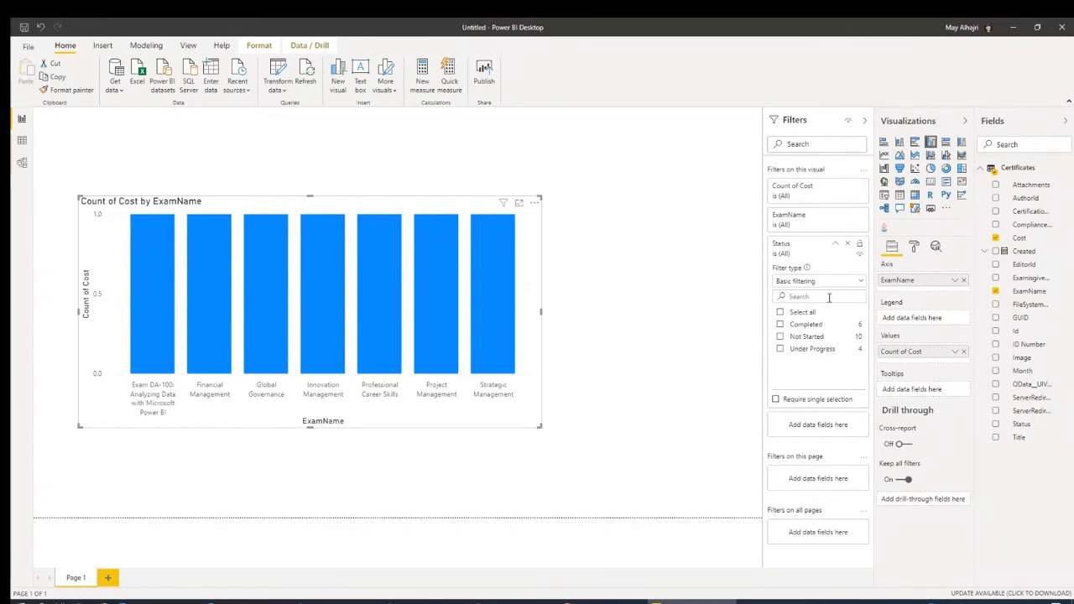
left_click(794, 328)
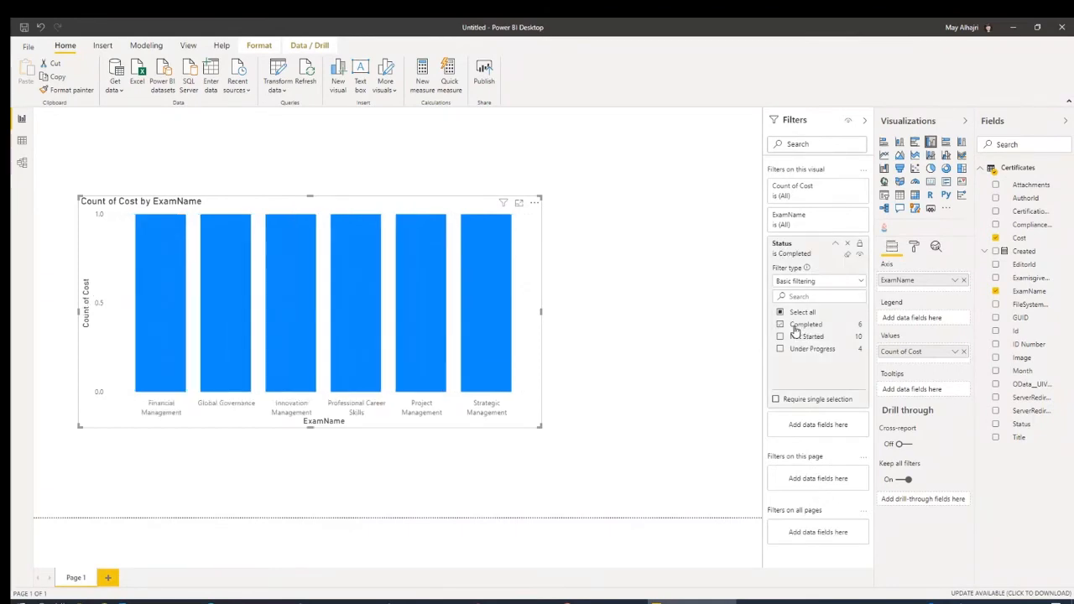
left_click(815, 250)
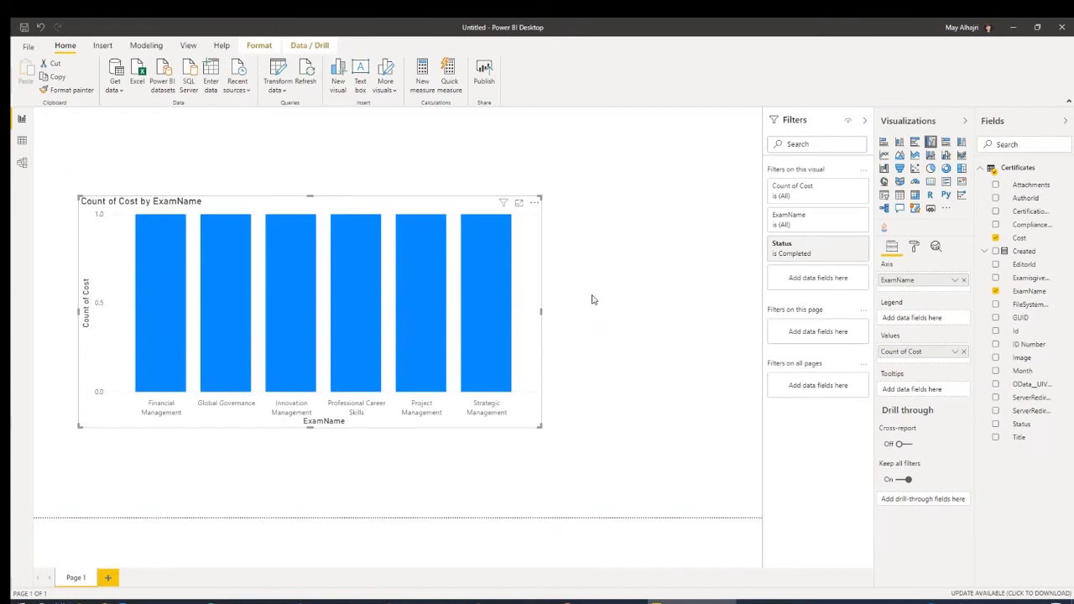
Shrink the filtered column chart so that it occupies roughly the left half of the report page
left_click_drag(539, 428, 408, 453)
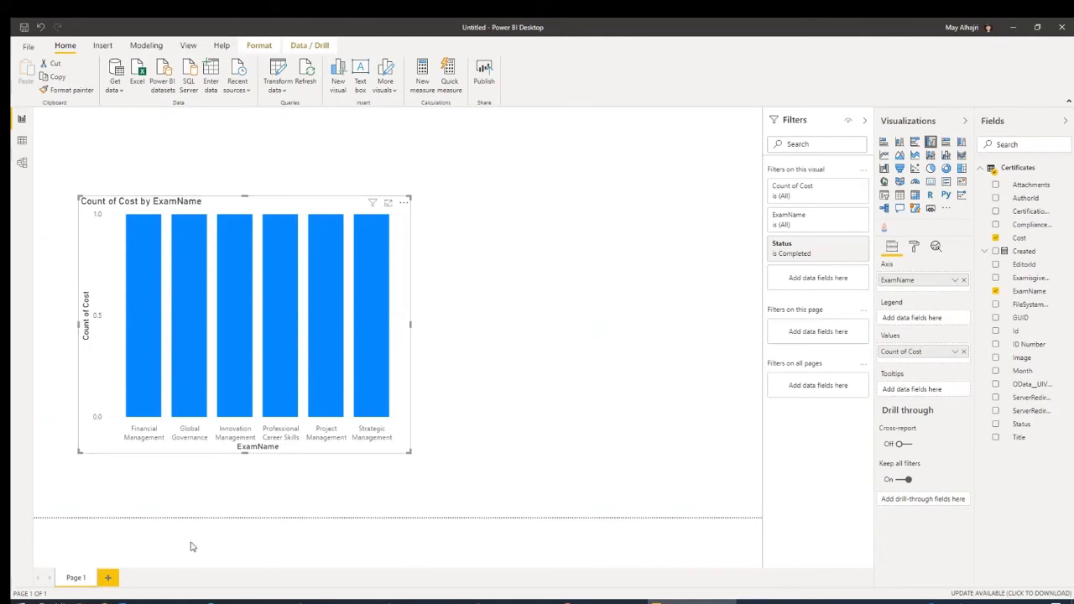
left_click_drag(409, 451, 384, 394)
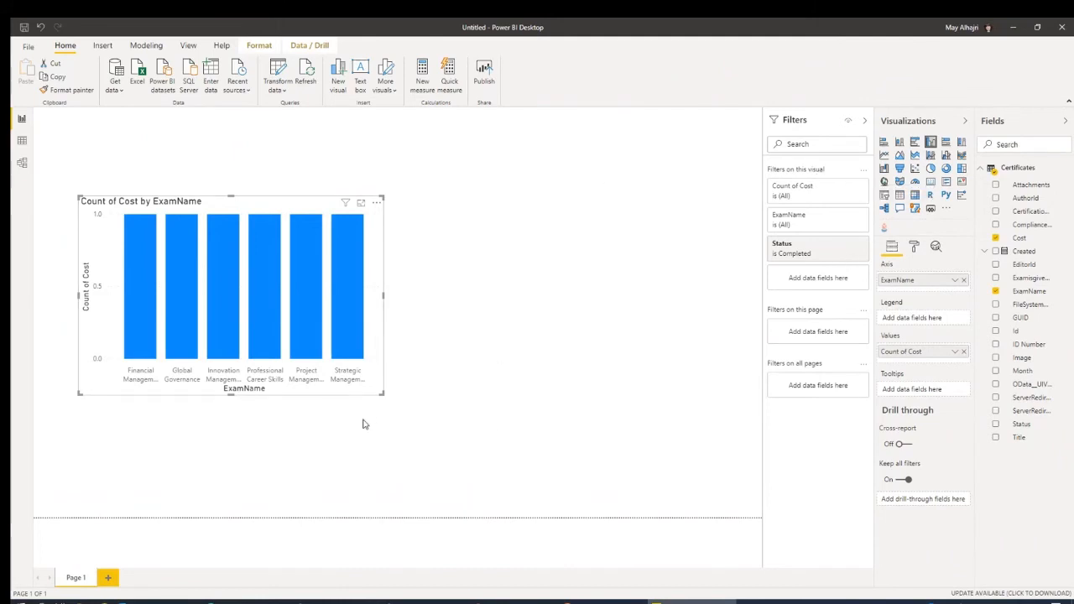
left_click_drag(389, 399, 425, 414)
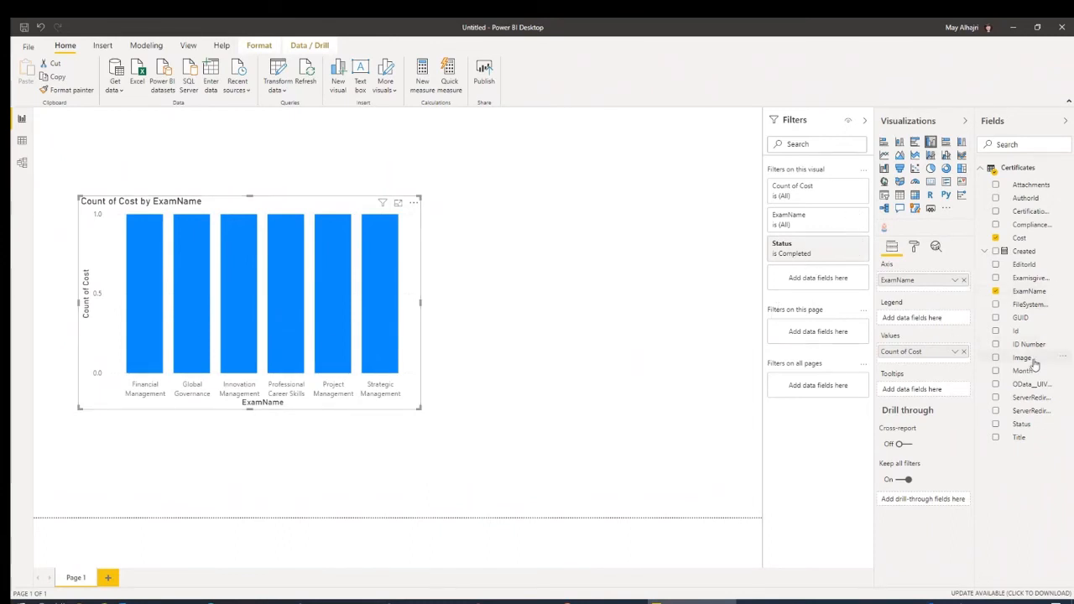
Replace ExamName with Month on the chart's axis and change the Month column's data type to Date
left_click_drag(1021, 371, 965, 293)
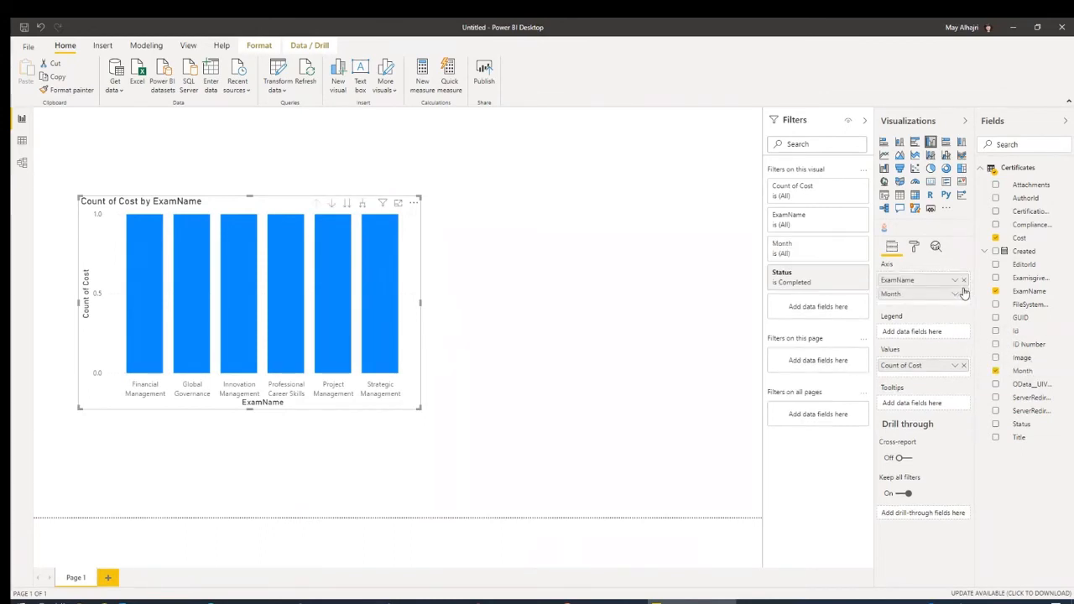
left_click(964, 280)
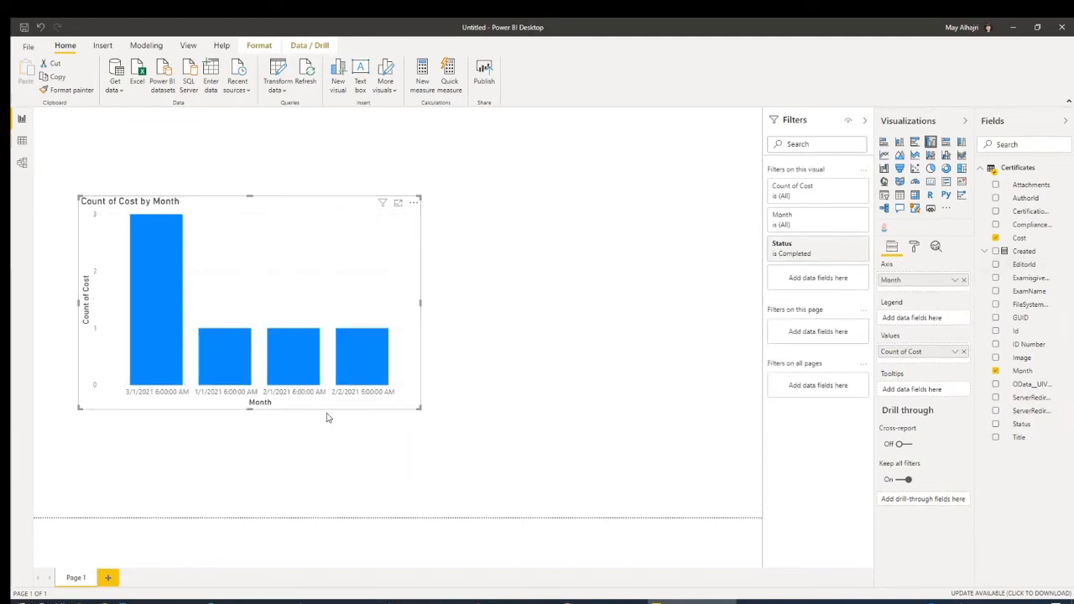
left_click(1023, 372)
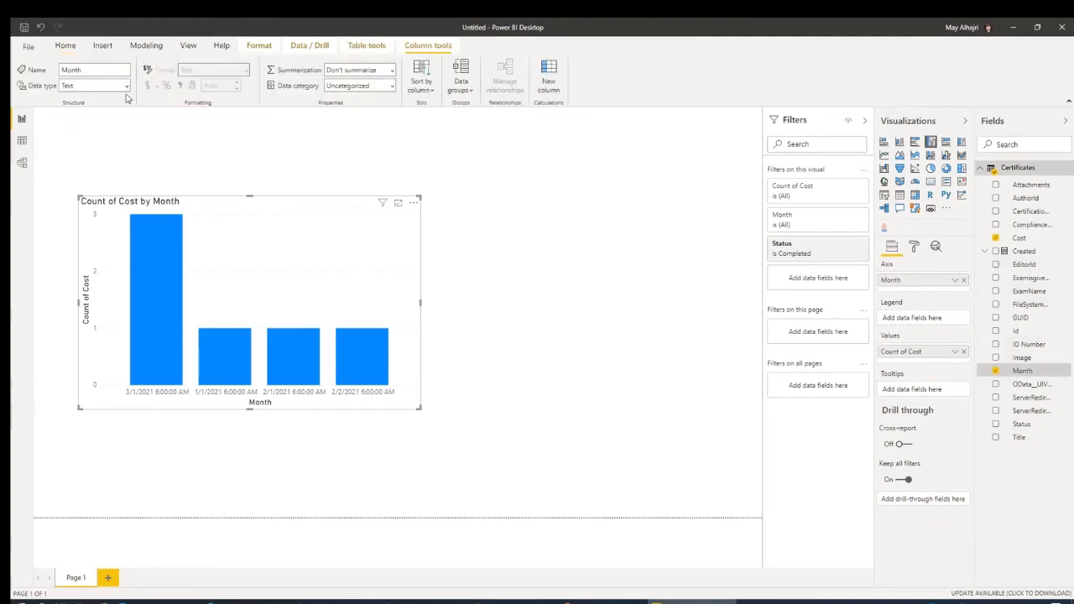
left_click(126, 86)
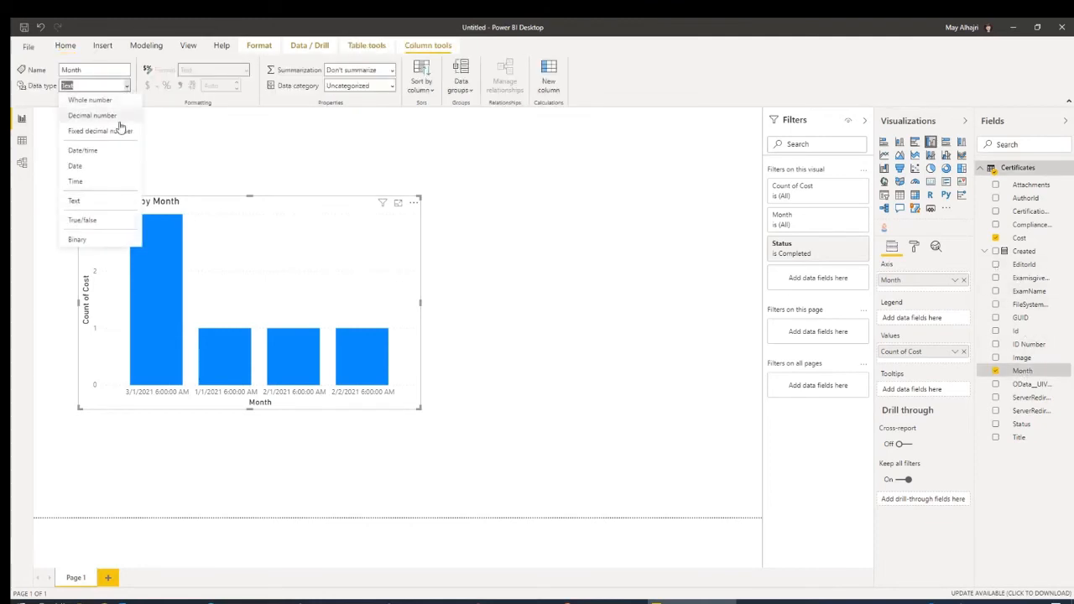
left_click(97, 173)
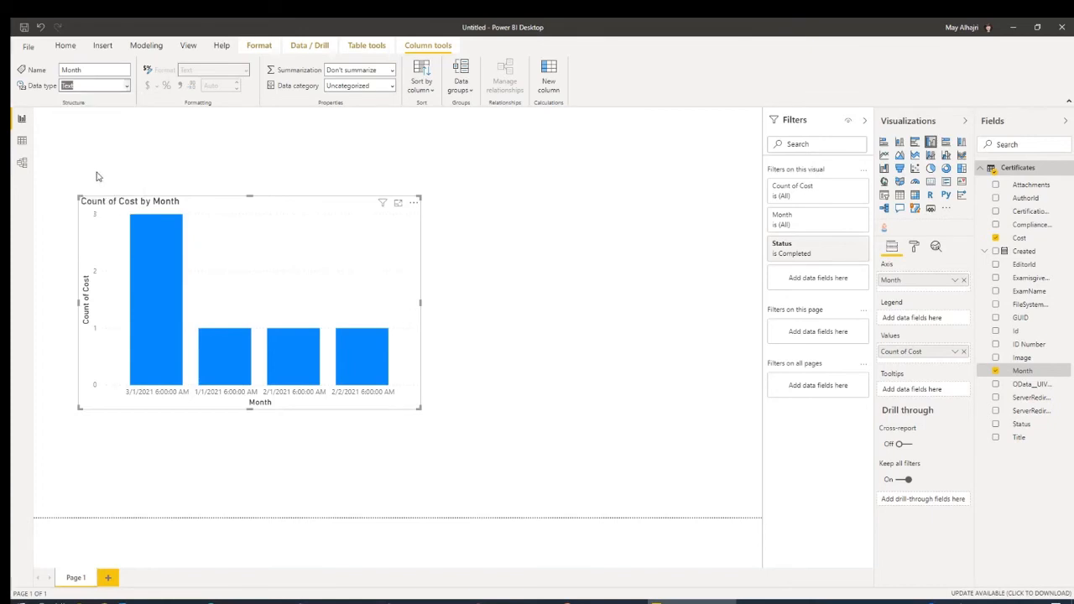
left_click(591, 348)
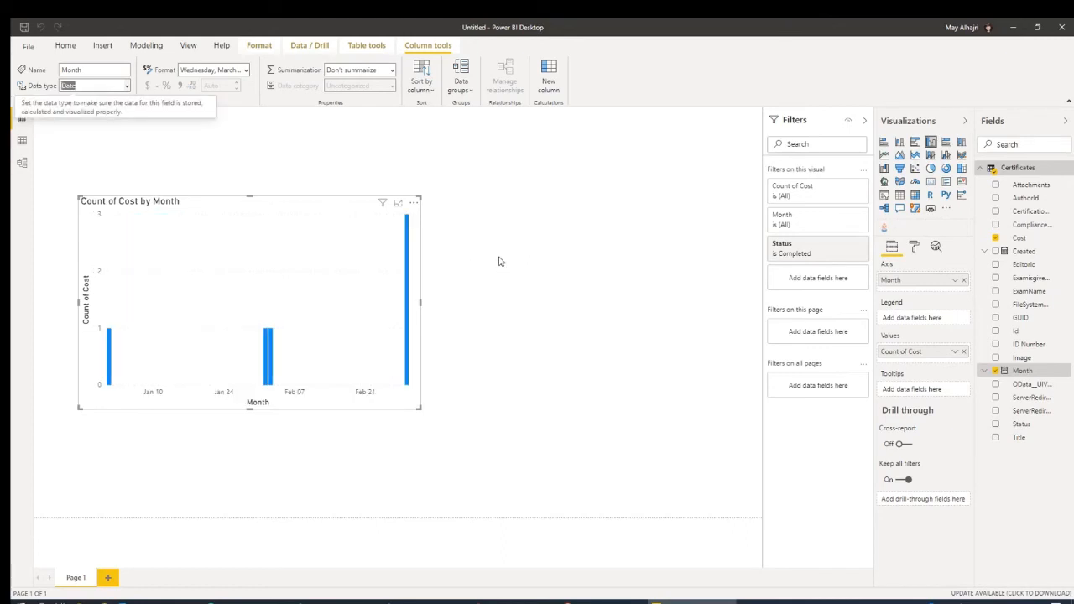
Convert the column chart to a funnel chart and enlarge it slightly
left_click(900, 168)
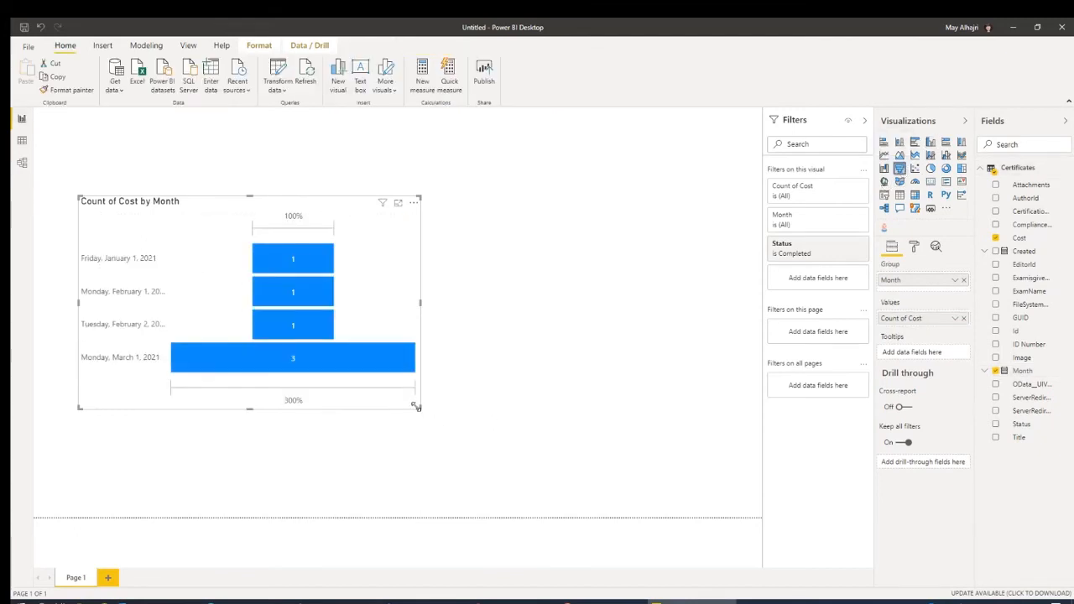
left_click_drag(422, 414, 494, 431)
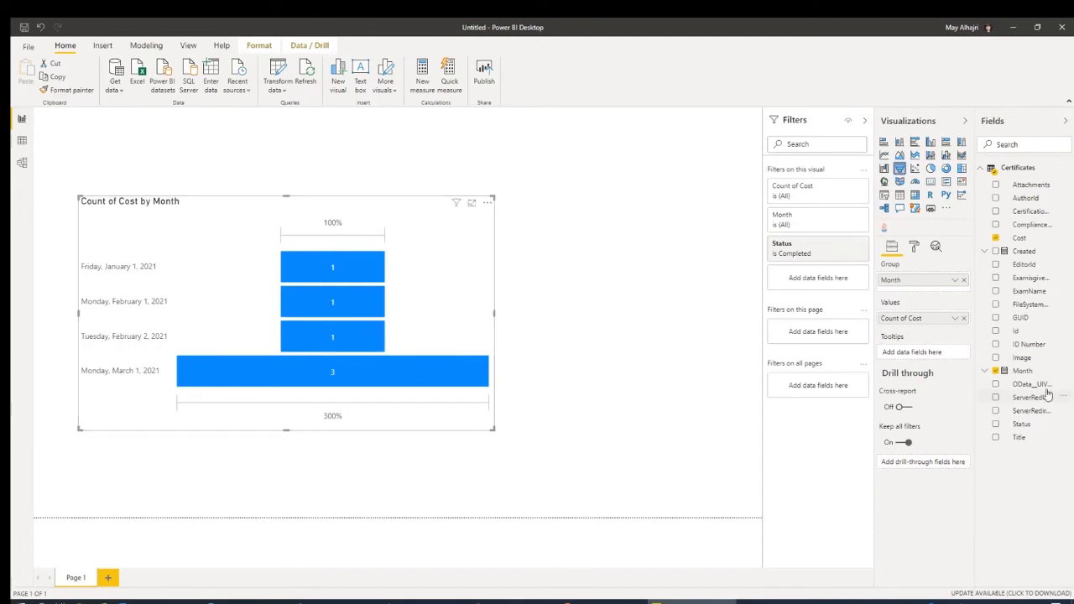
Group the funnel by the Month level of the Month field's date hierarchy instead of by the full date
left_click(985, 373)
left_click(985, 374)
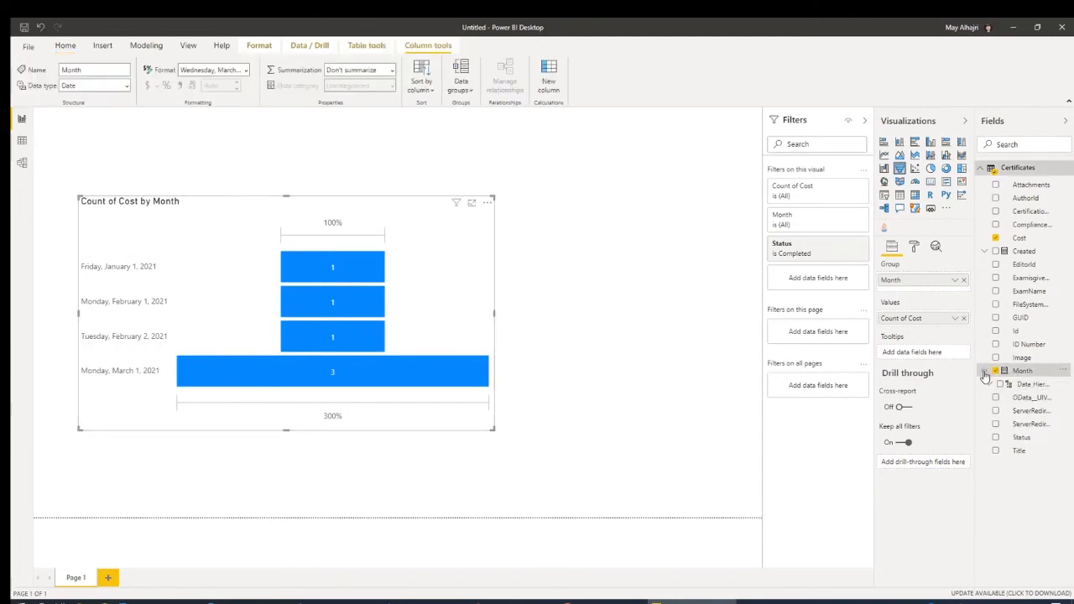
left_click(989, 388)
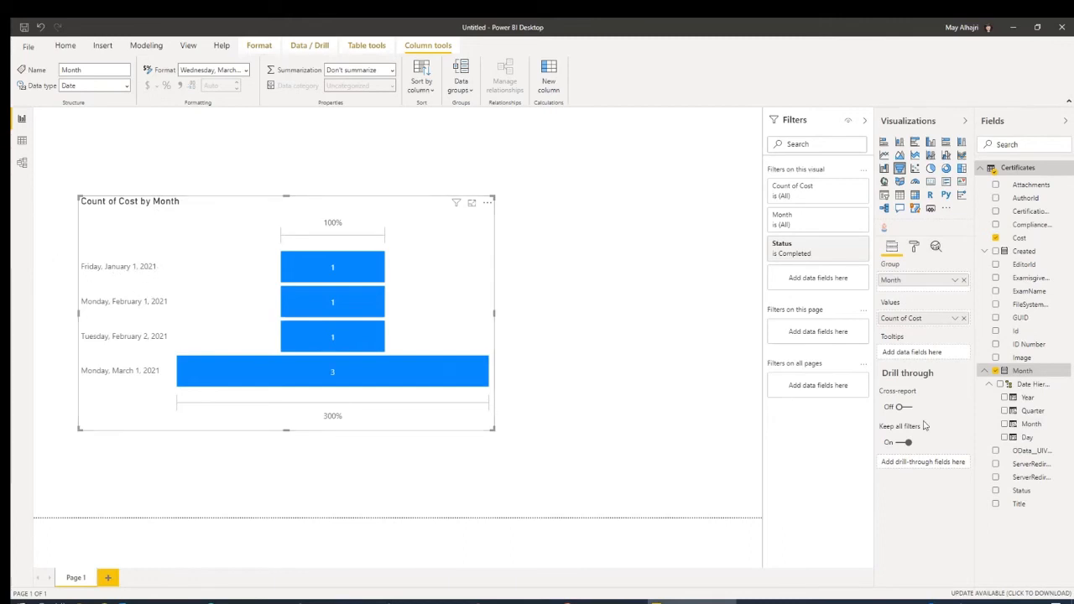
left_click_drag(1030, 413, 932, 288)
left_click(964, 280)
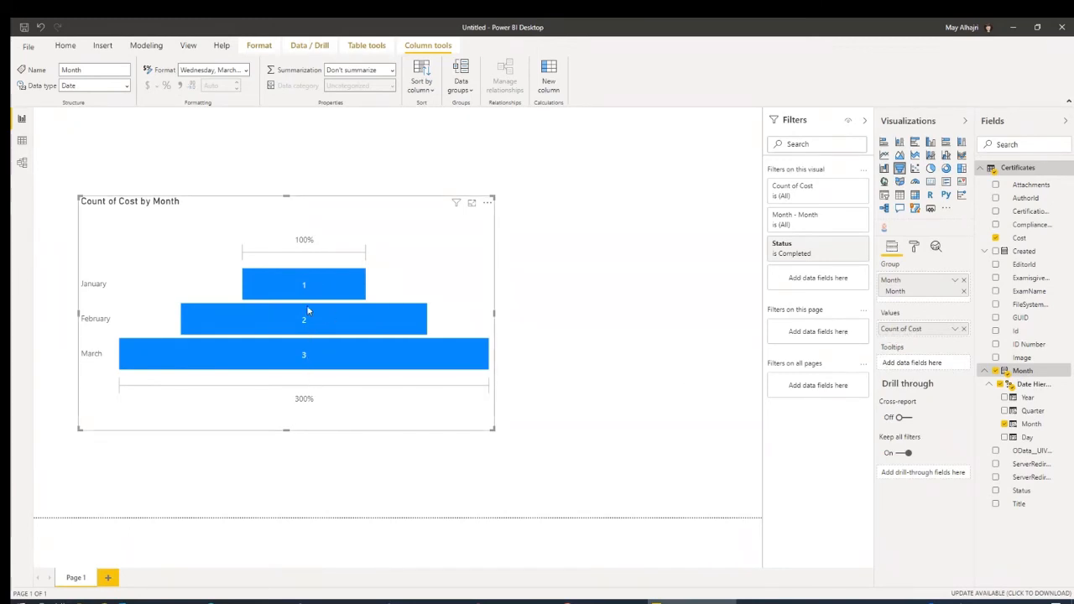
mouse_move(319, 296)
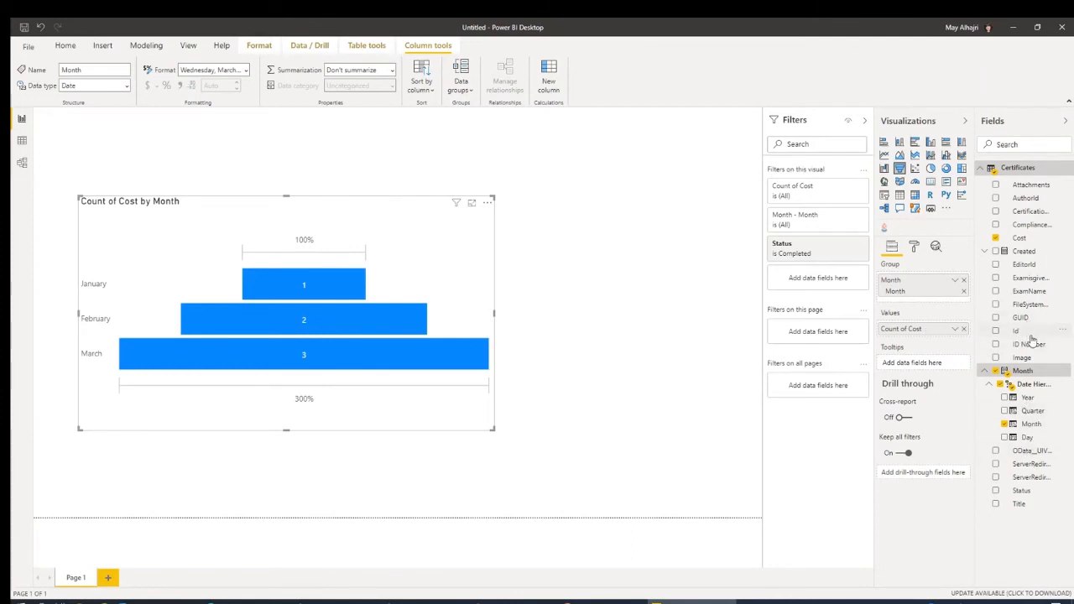
Change the Cost column's data type to Decimal number and aggregate Cost as Sum in the funnel chart
left_click(1026, 239)
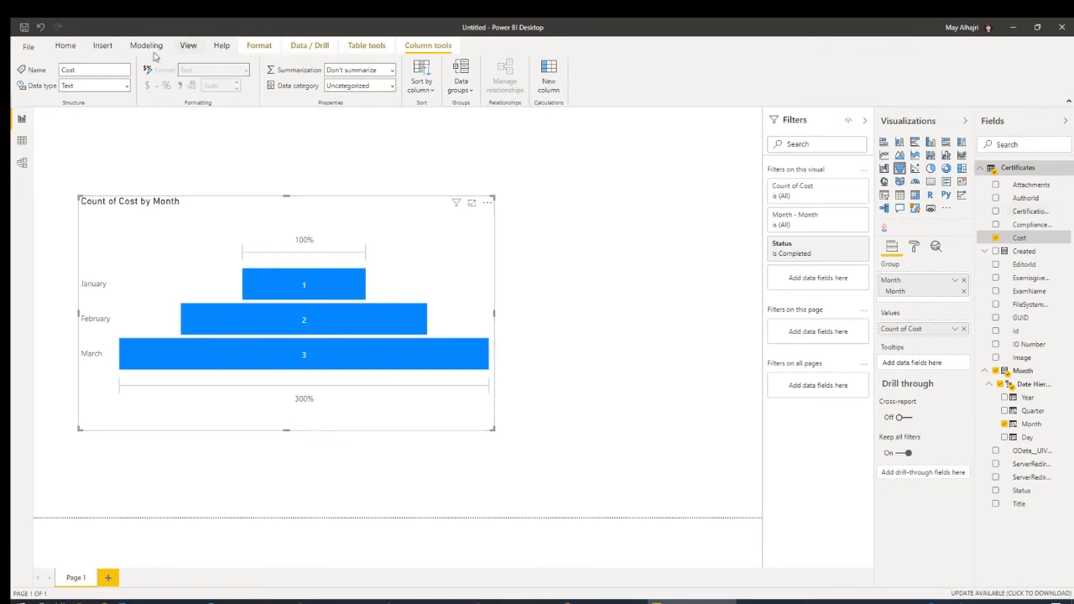
left_click(127, 86)
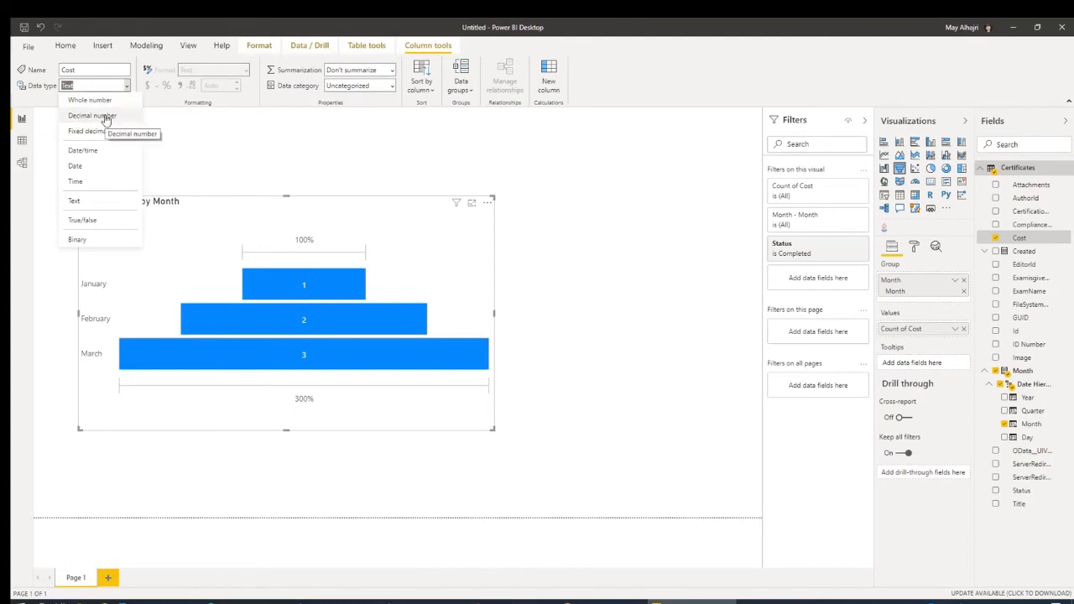
left_click(107, 118)
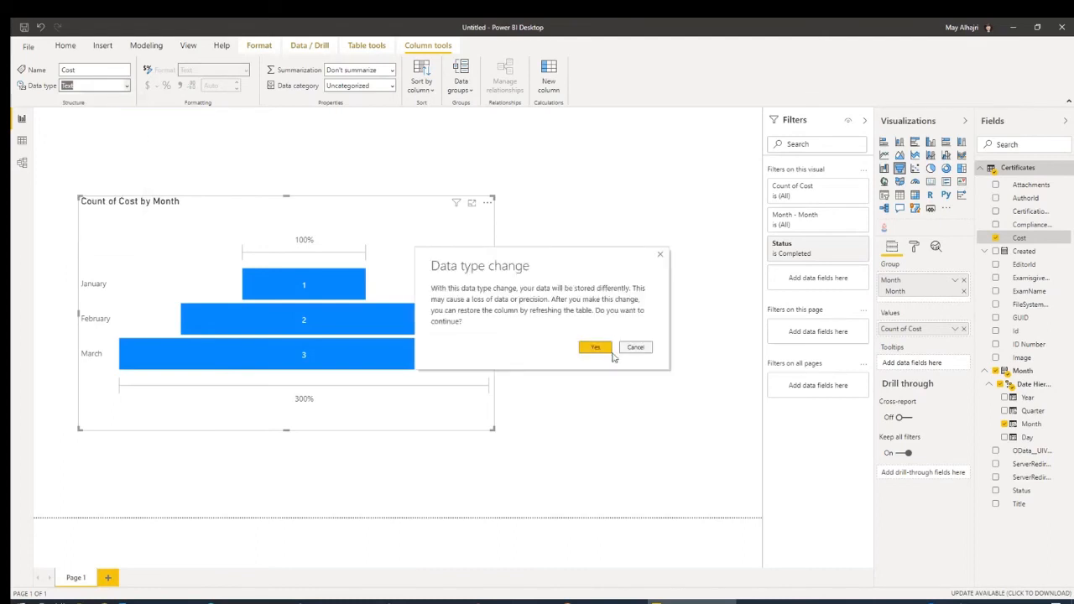
left_click(604, 349)
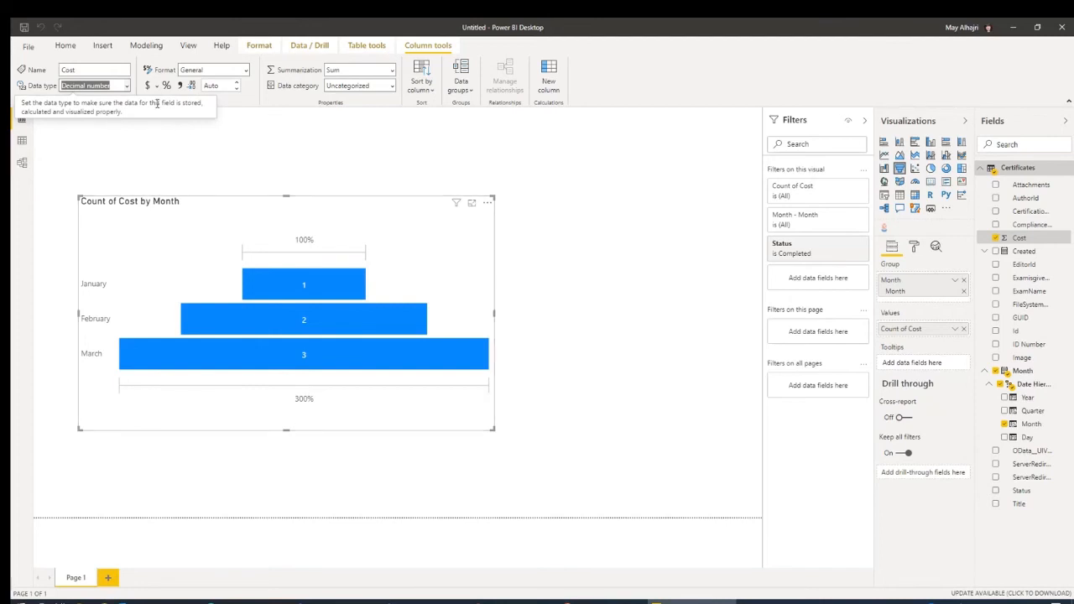
right_click(915, 330)
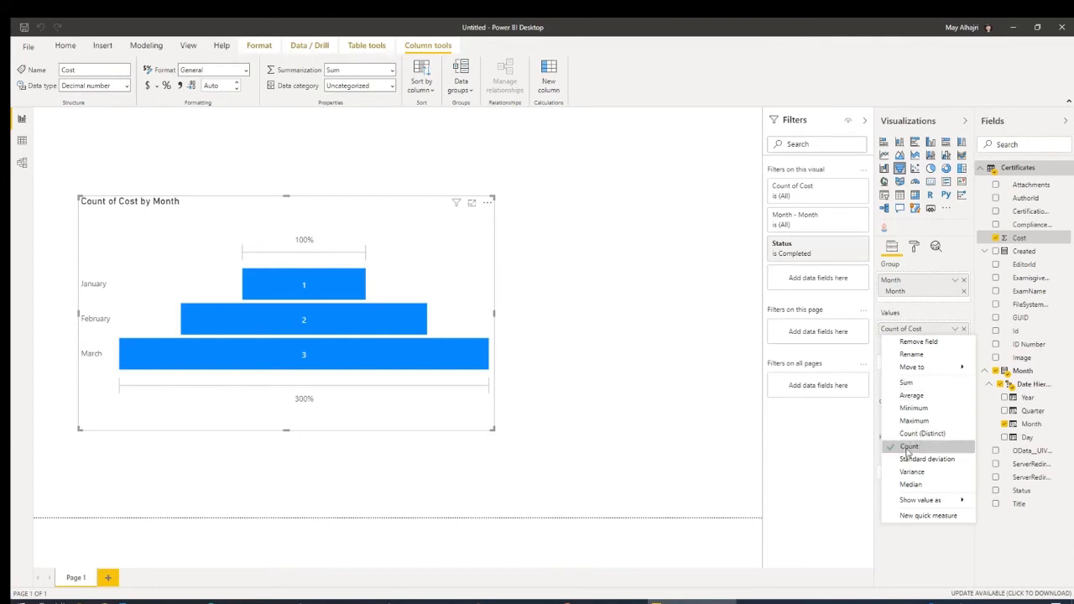
left_click(905, 385)
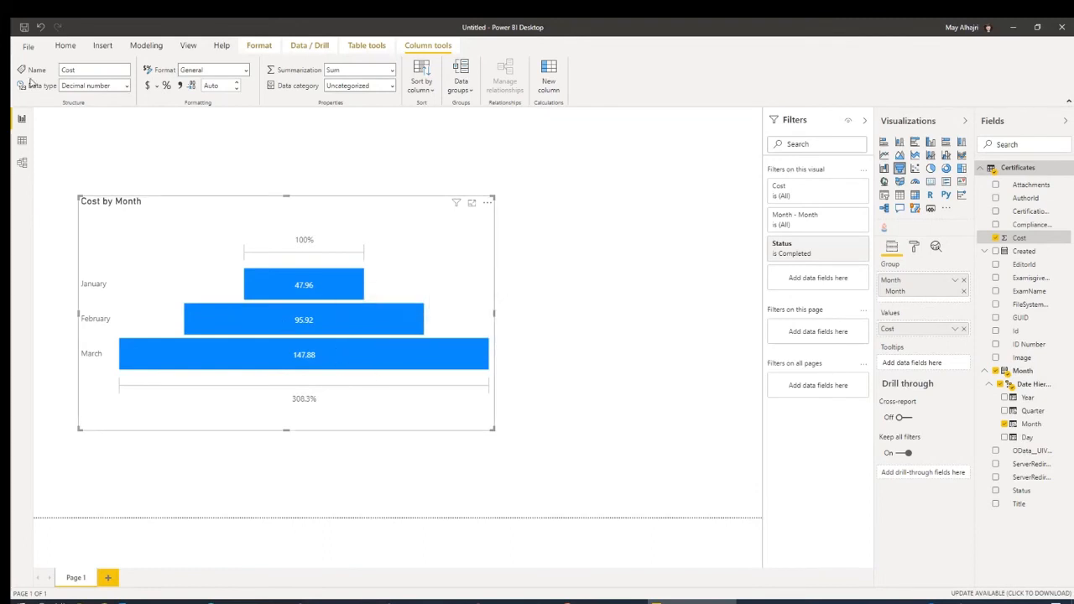
Format the Cost column as Currency and browse the available currency symbols without choosing another one
left_click(151, 87)
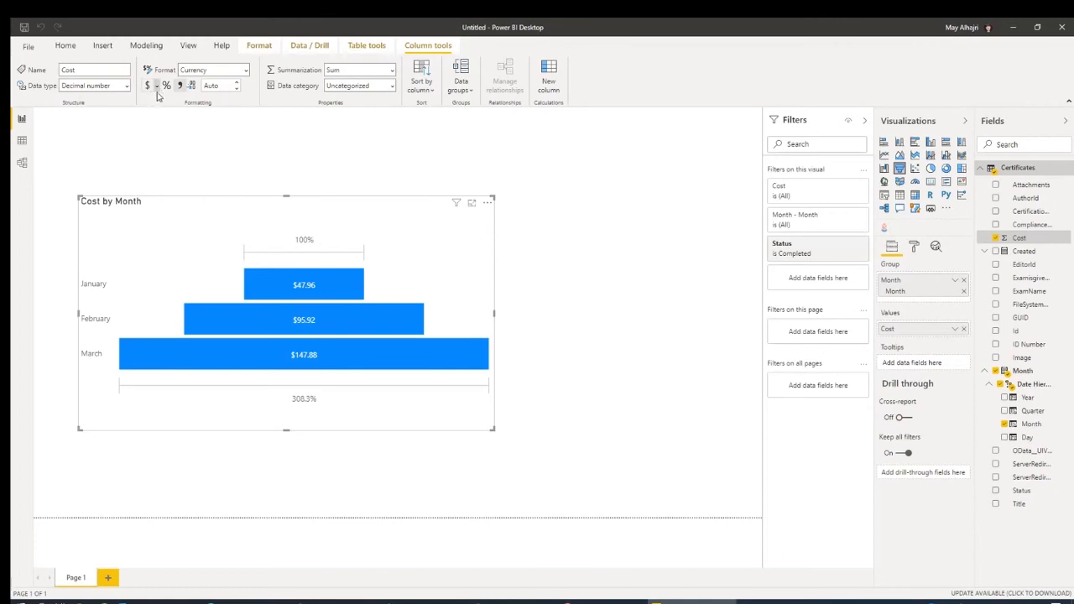
left_click(156, 88)
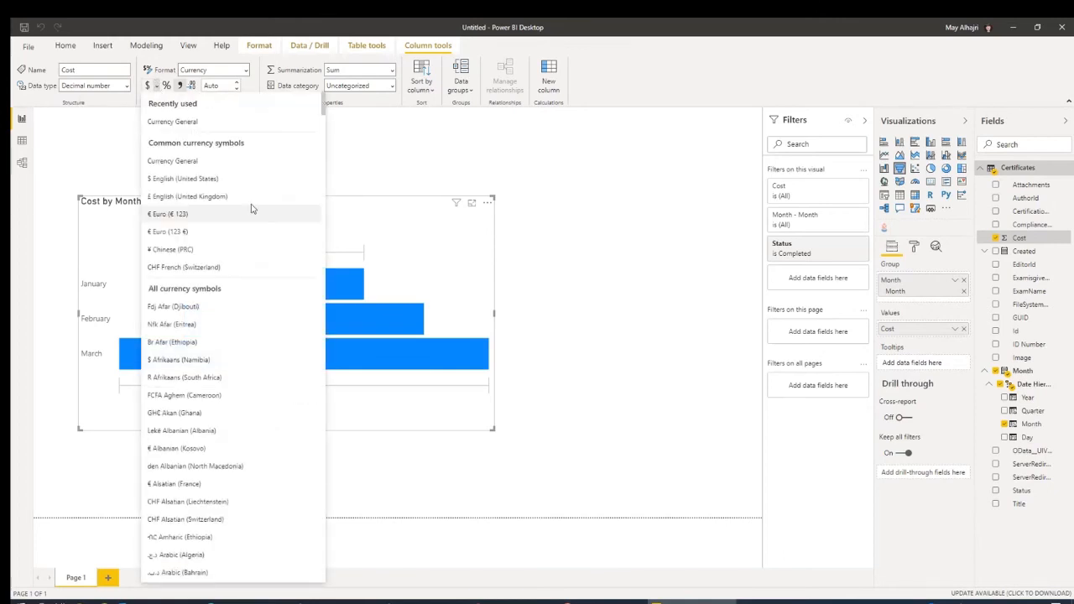
scroll(244, 218, "down", 15)
scroll(245, 258, "down", 4)
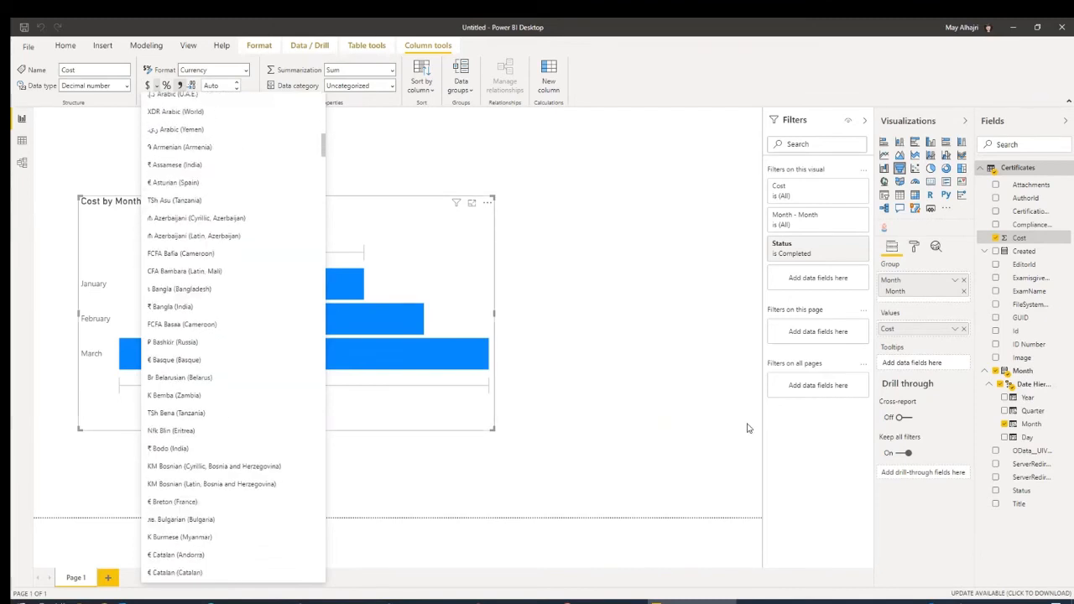
left_click(482, 414)
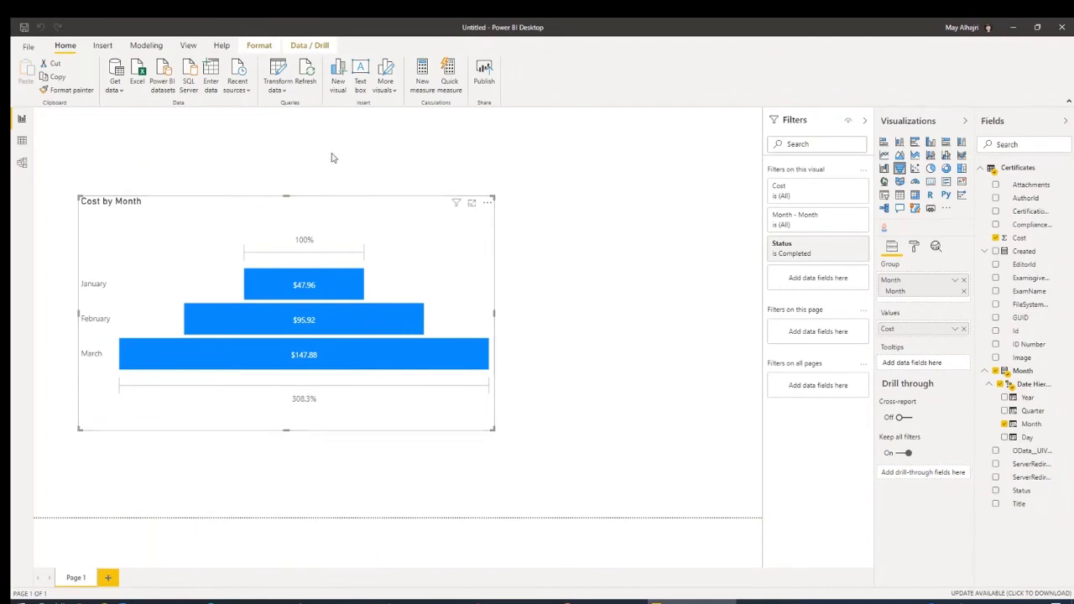
Narrow the funnel chart to about half the report page's width and deselect it
mouse_move(285, 307)
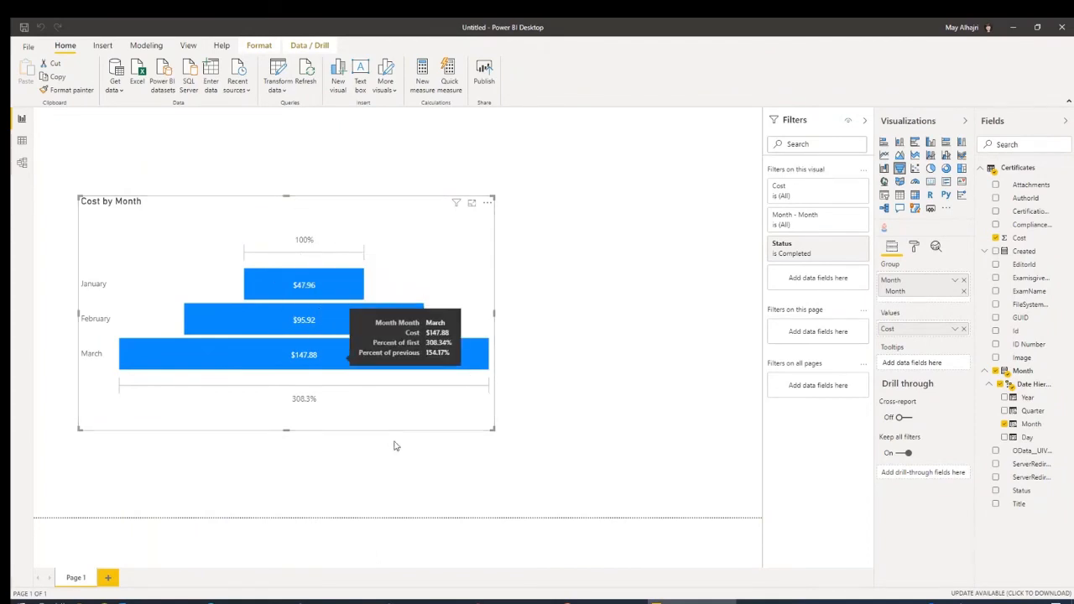
left_click_drag(492, 429, 410, 428)
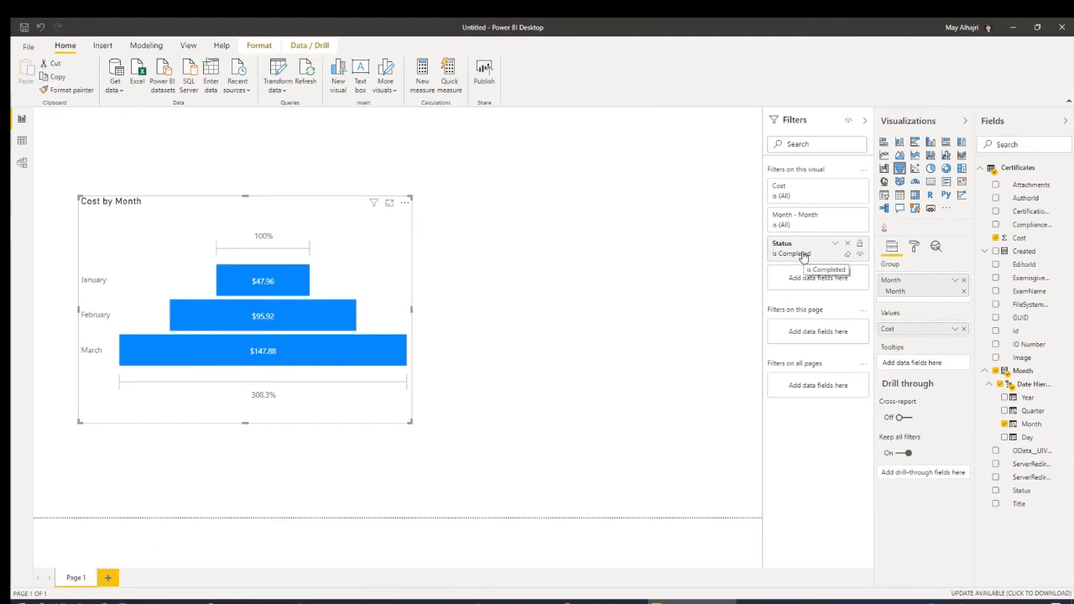
left_click(612, 305)
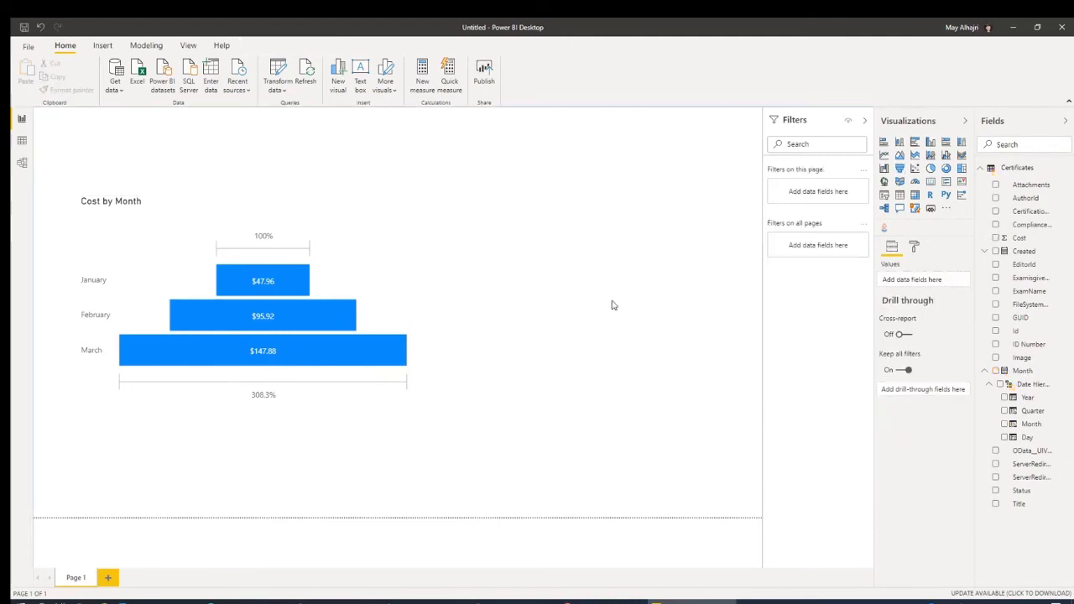
left_click(365, 411)
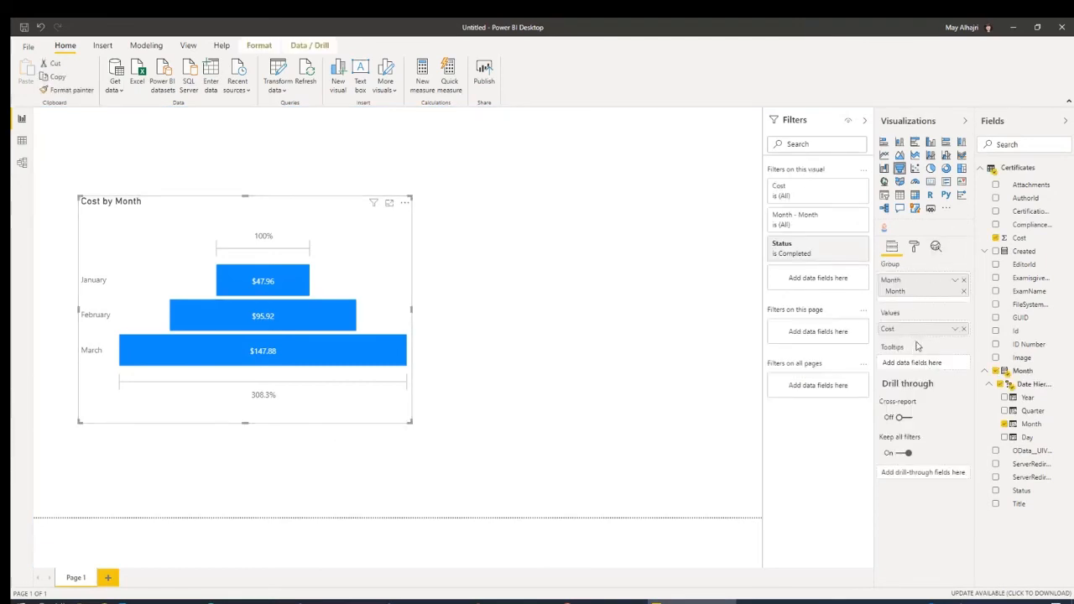
left_click(652, 364)
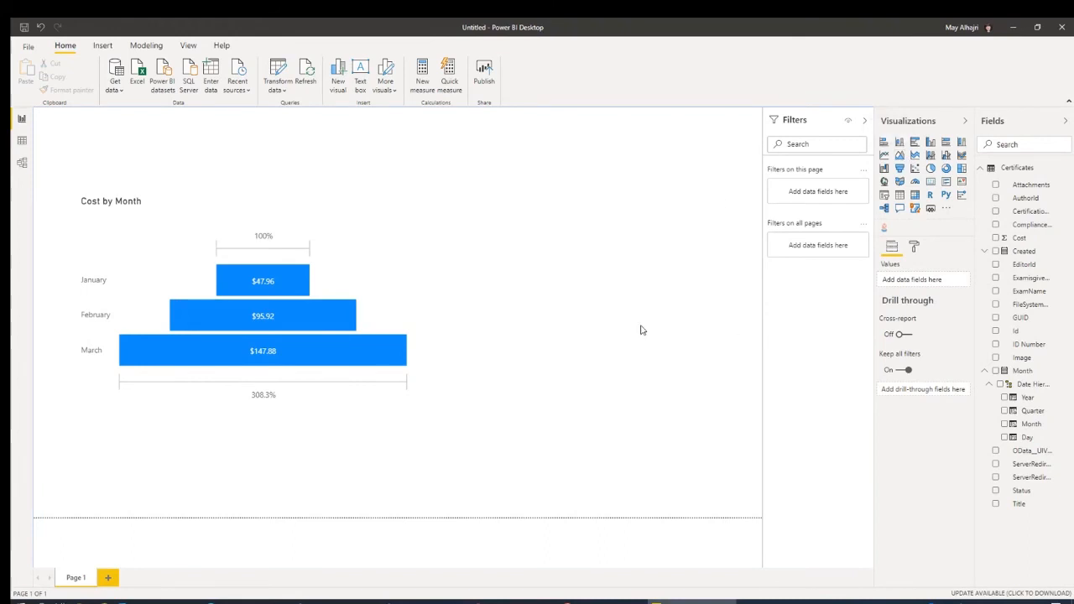
Add a pie chart beside the funnel chart, with Cost as its values and ExamName as its details
left_click(930, 169)
left_click_drag(275, 231, 575, 297)
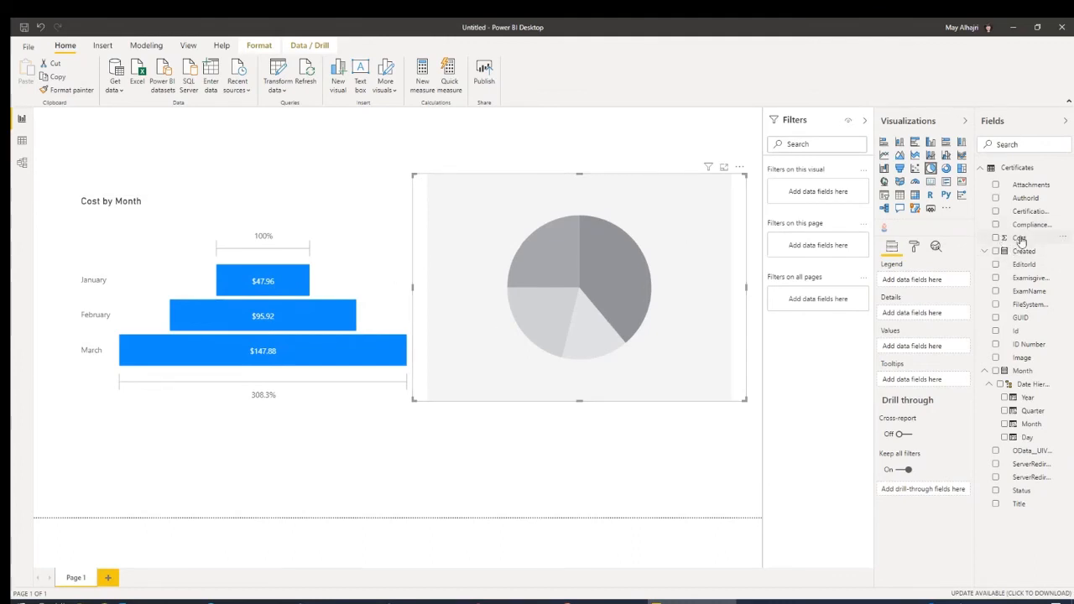
left_click_drag(1020, 241, 931, 345)
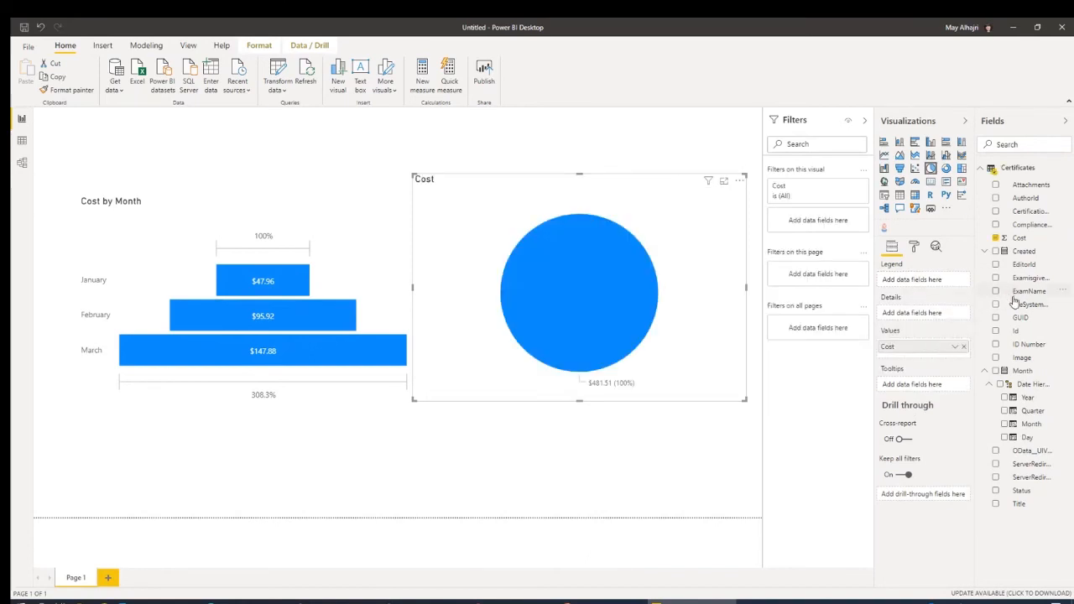
left_click_drag(1015, 296, 921, 315)
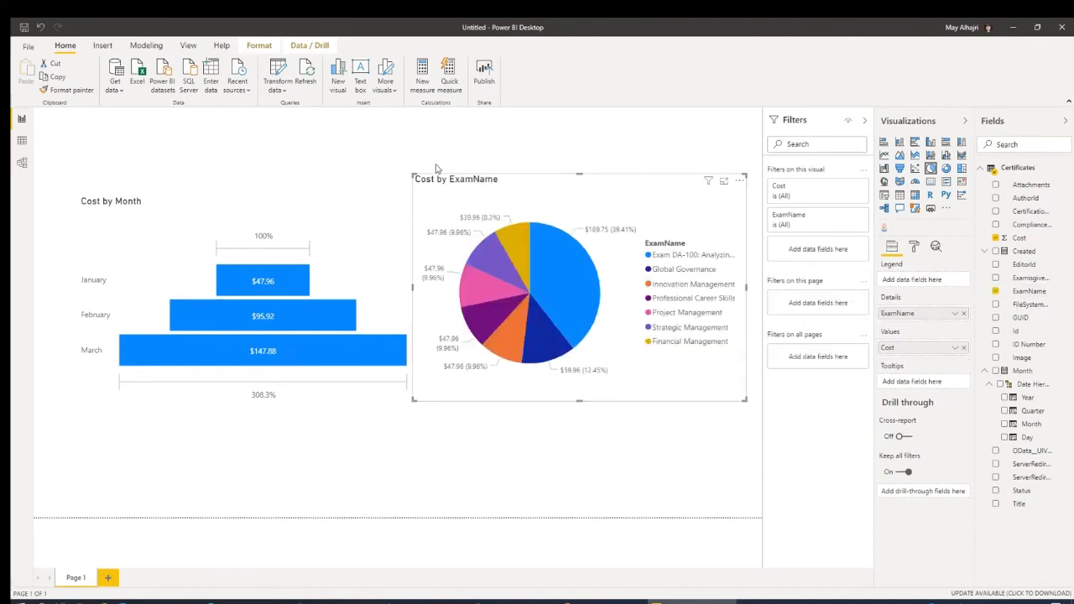
Enlarge the pie chart upward, downward and out to the report page's edge, and select the funnel chart
left_click_drag(416, 171, 421, 132)
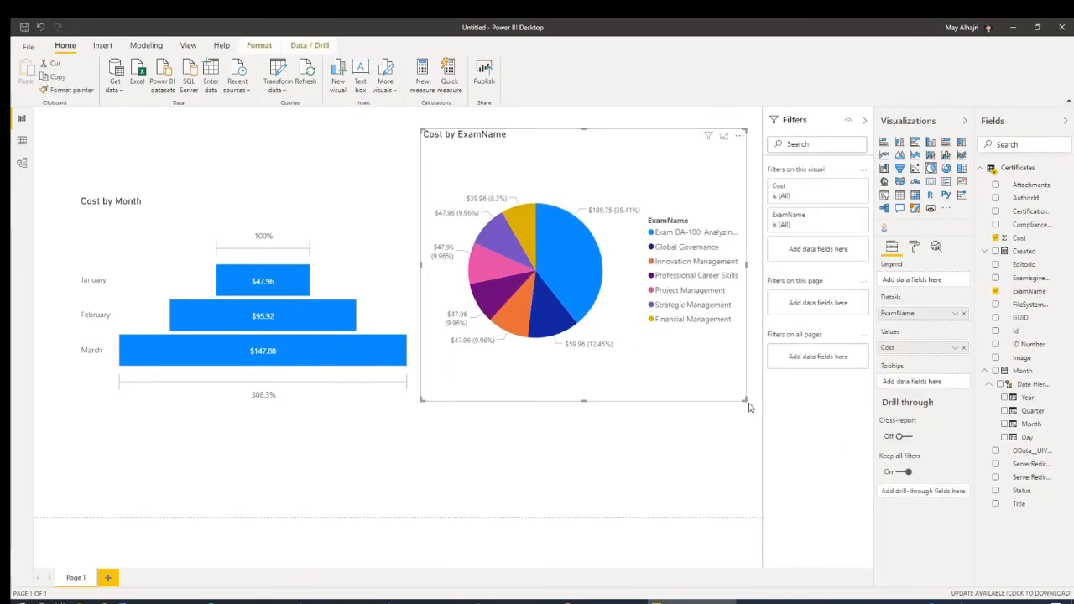
left_click_drag(742, 400, 761, 436)
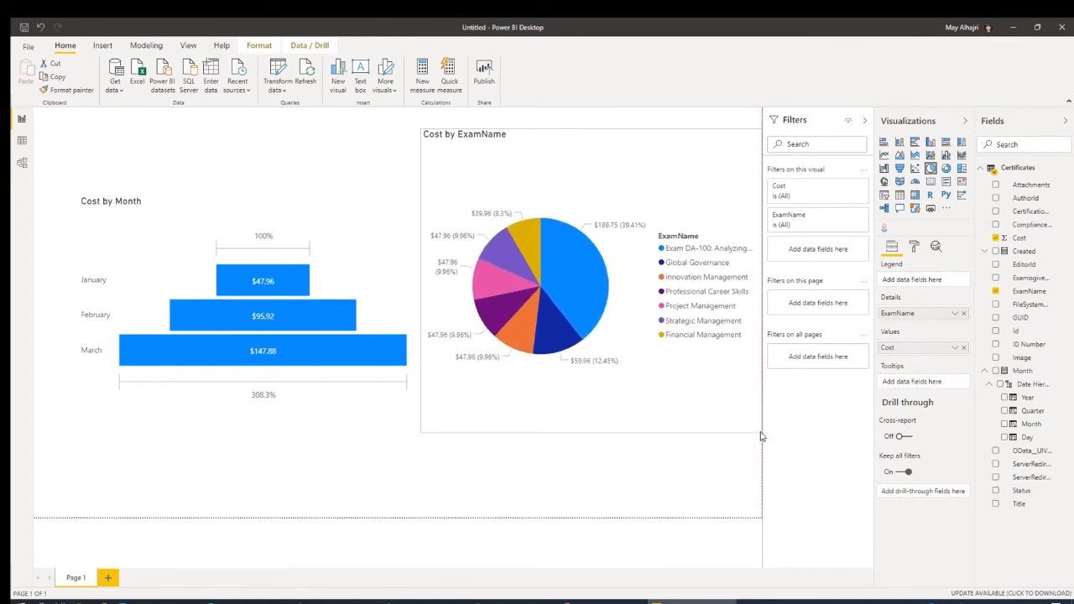
left_click(573, 484)
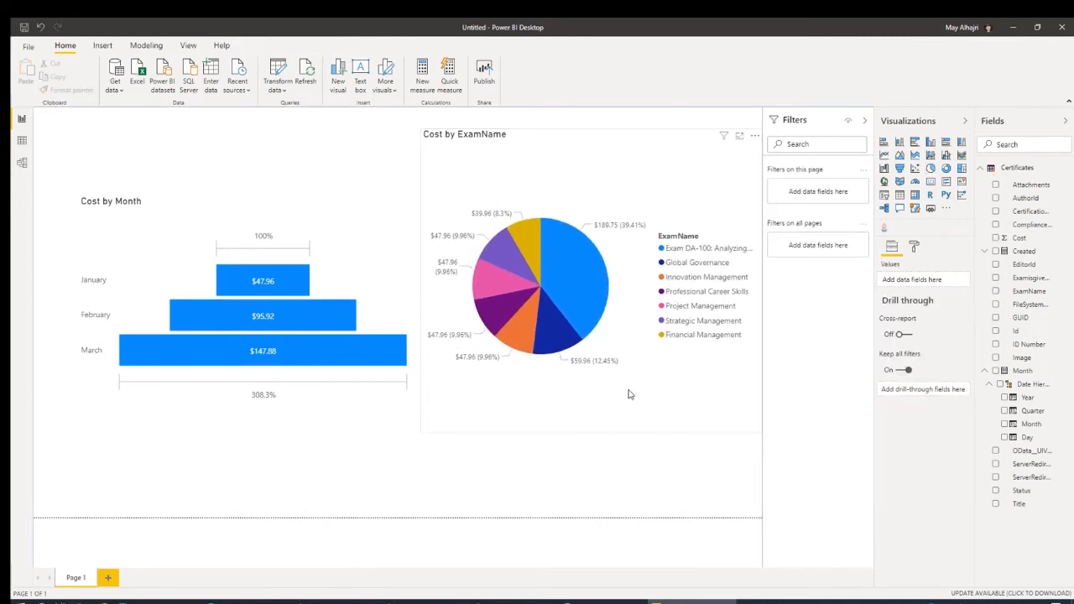
left_click(630, 394)
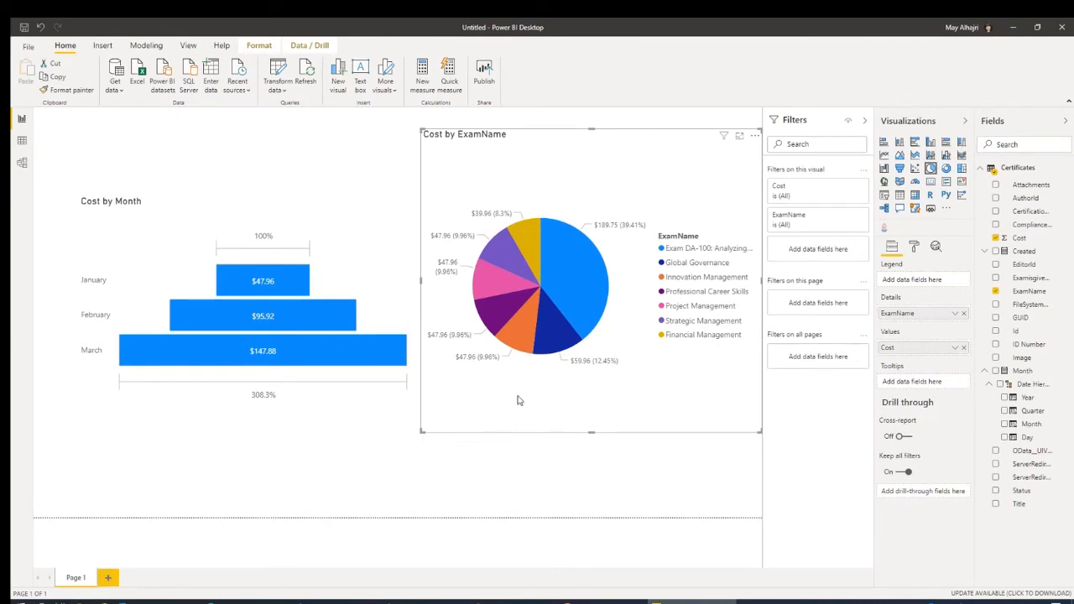
left_click(348, 386)
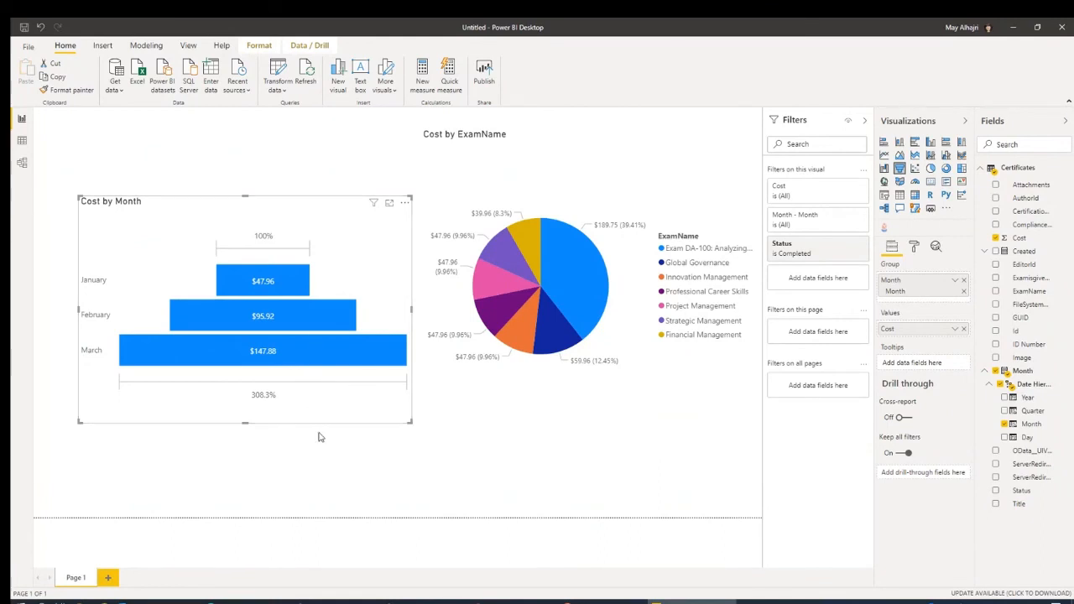
Add the Status field as the legend of the pie chart
left_click(475, 408)
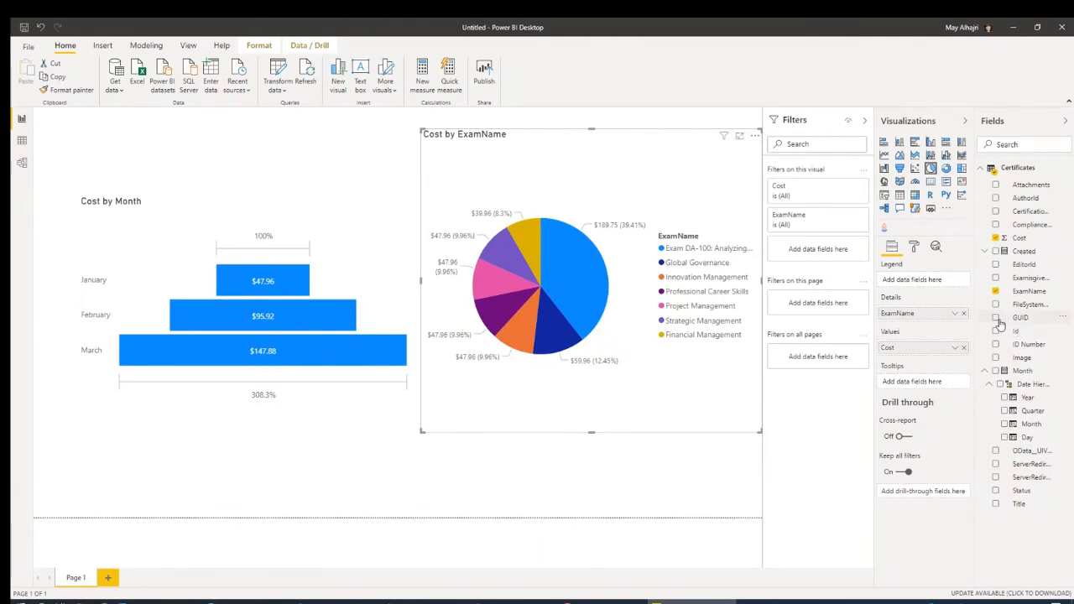
left_click_drag(1021, 489, 921, 280)
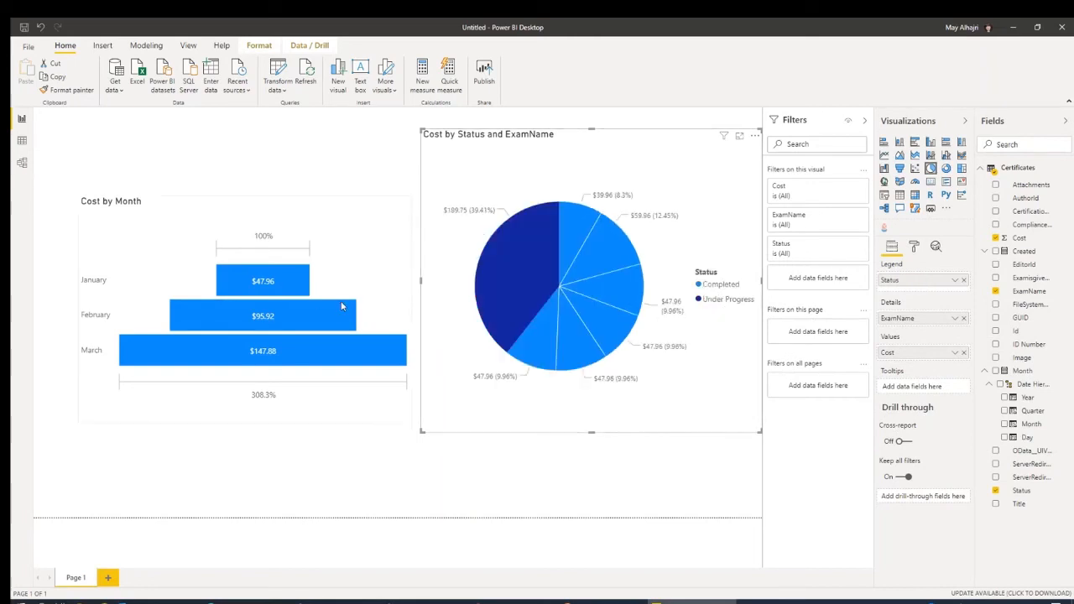
Remove the Status filter from the funnel chart and deselect the chart
left_click(403, 282)
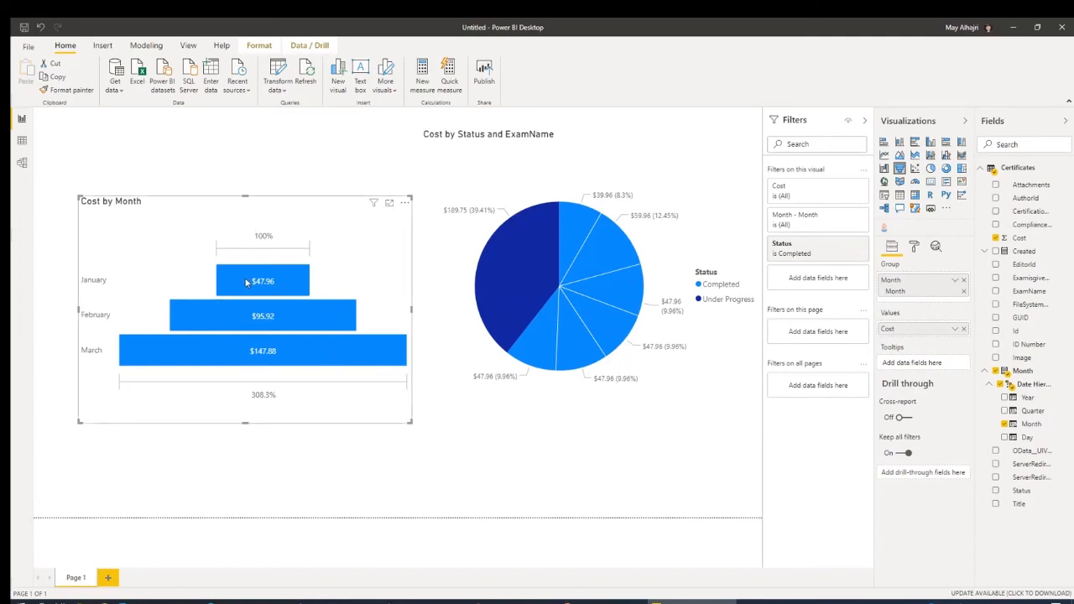
left_click(847, 243)
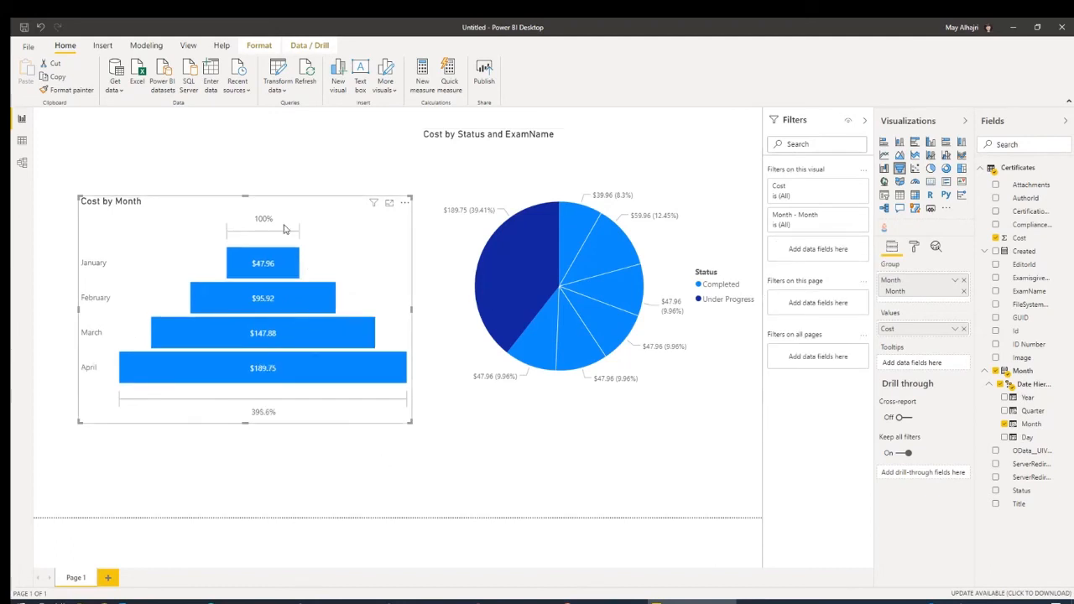
left_click(298, 489)
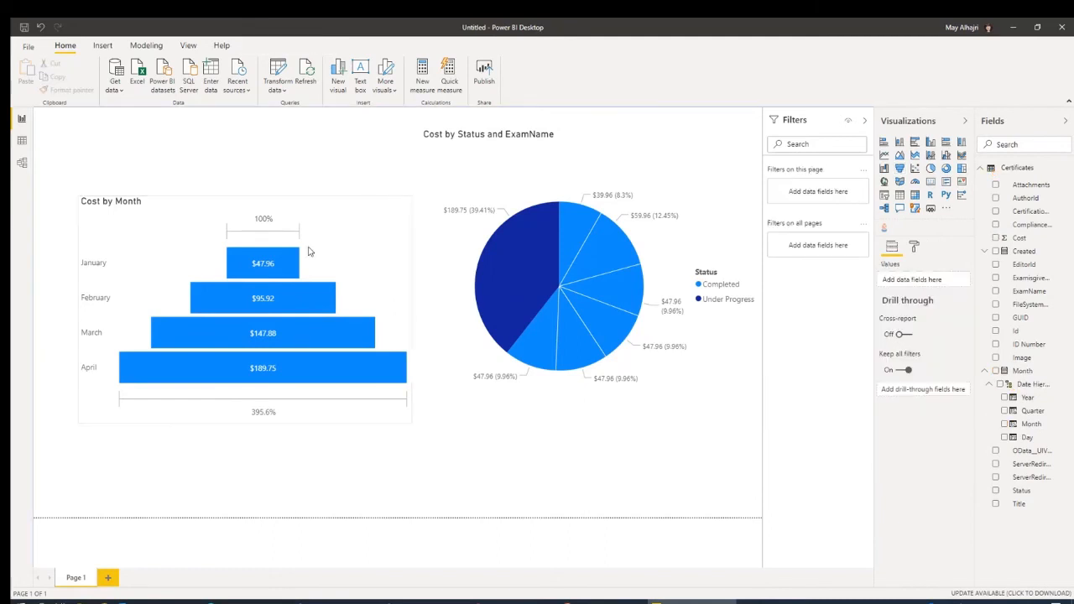
Set the funnel chart's default data color to a lighter purple and turn on Show all for the individual month colors
left_click(324, 205)
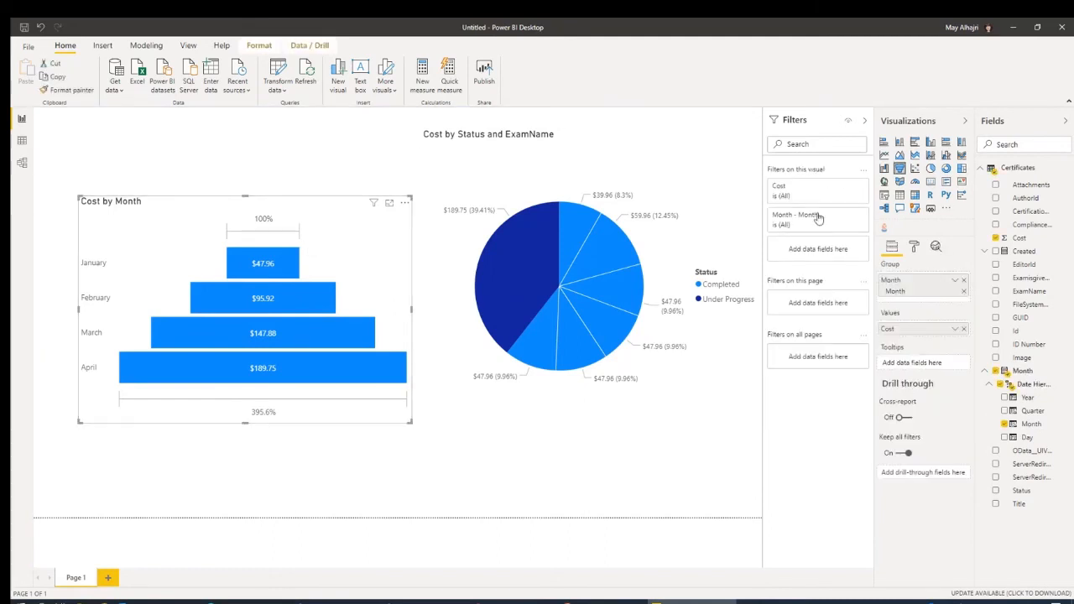
left_click(914, 244)
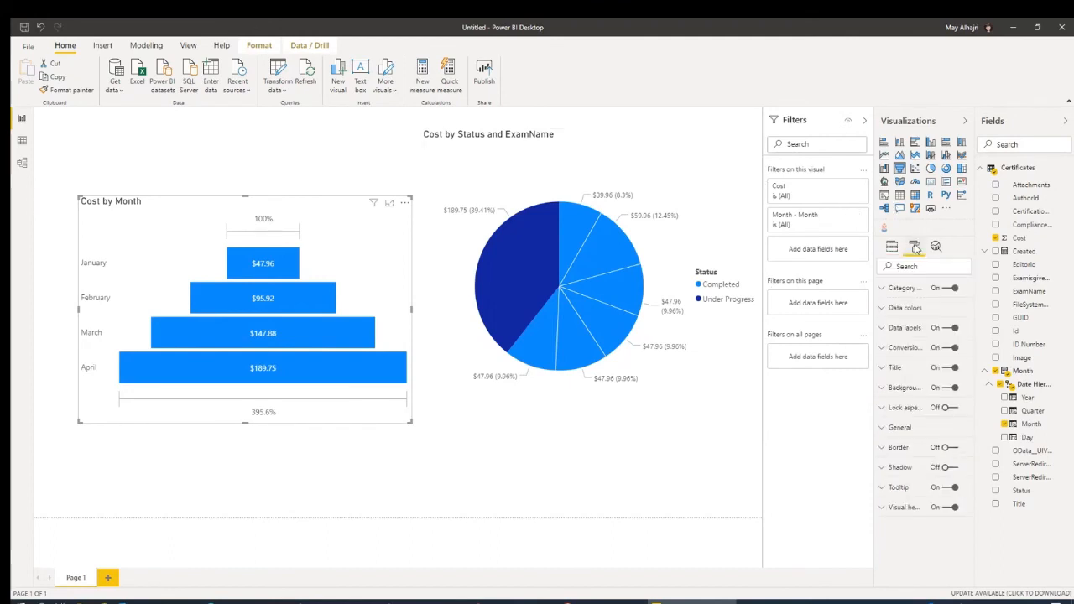
left_click(909, 310)
left_click(899, 380)
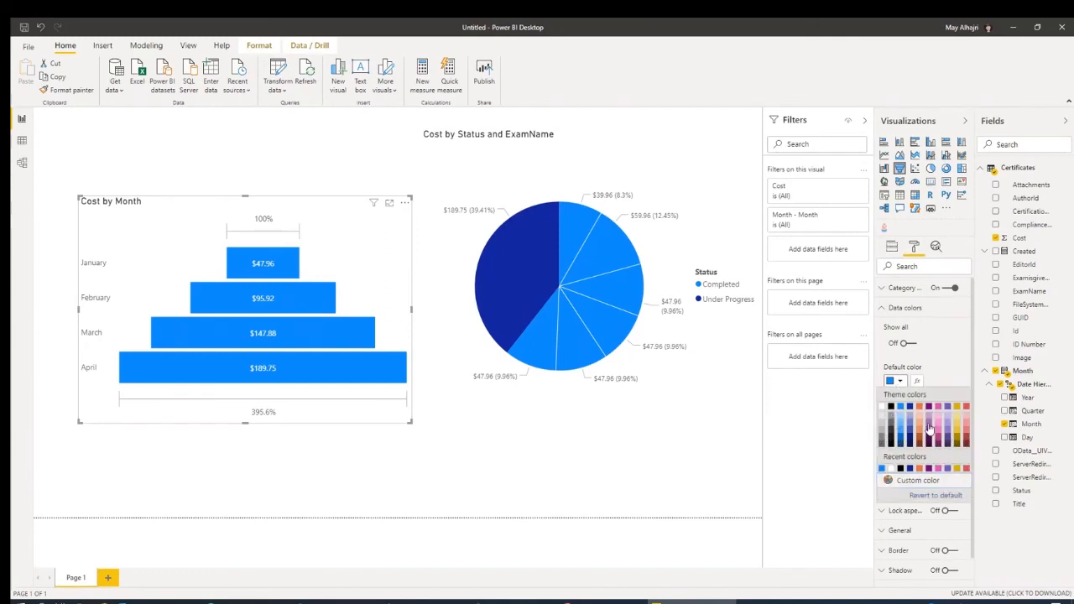
left_click(929, 429)
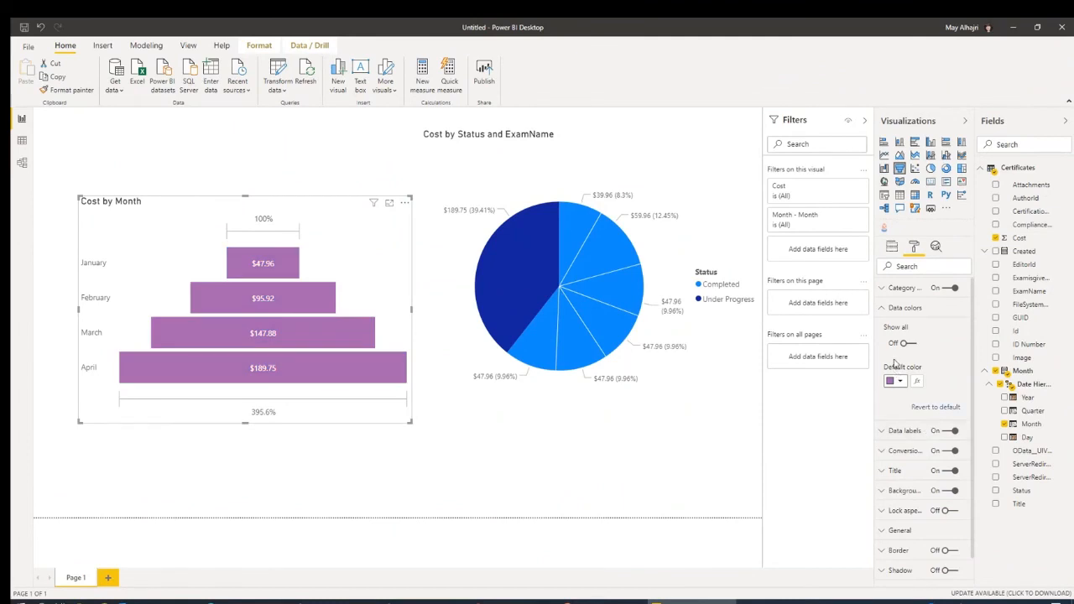
left_click(905, 344)
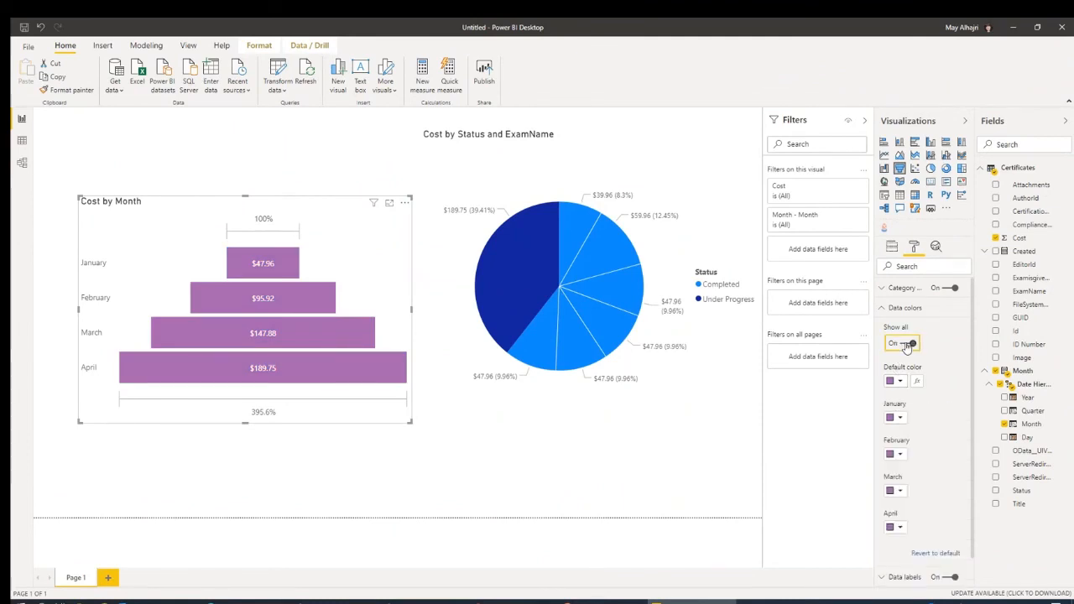
left_click(907, 345)
left_click(906, 344)
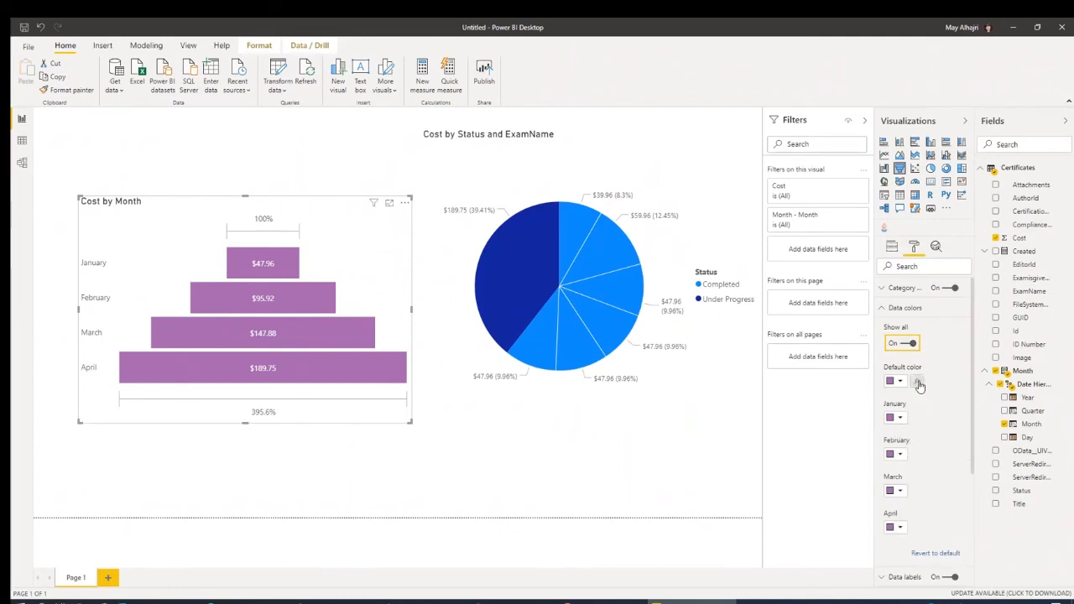
left_click(897, 309)
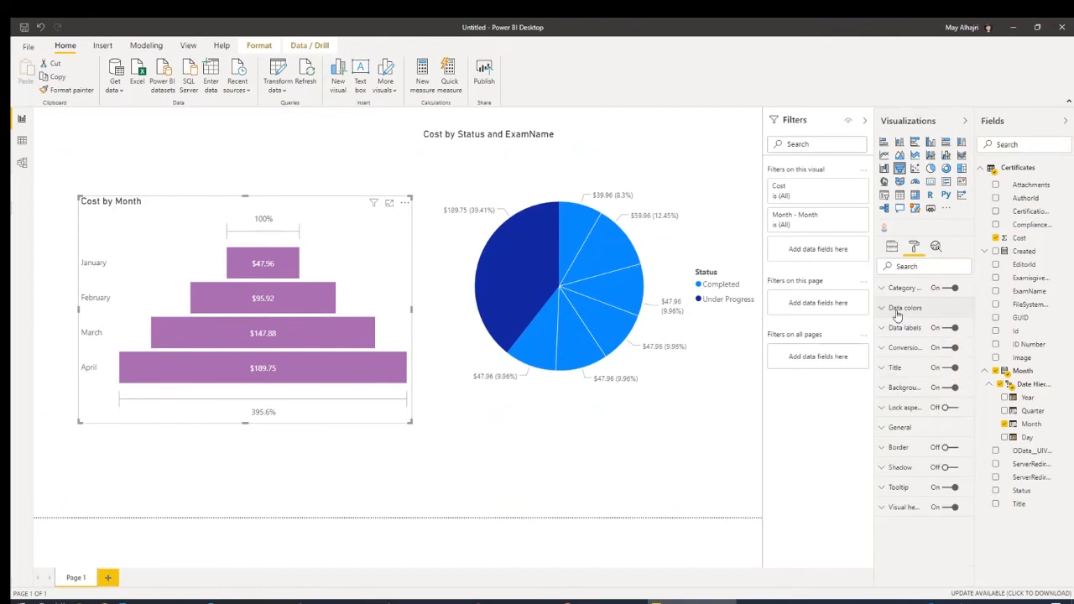
Turn the funnel chart's data labels off and back on
left_click(953, 329)
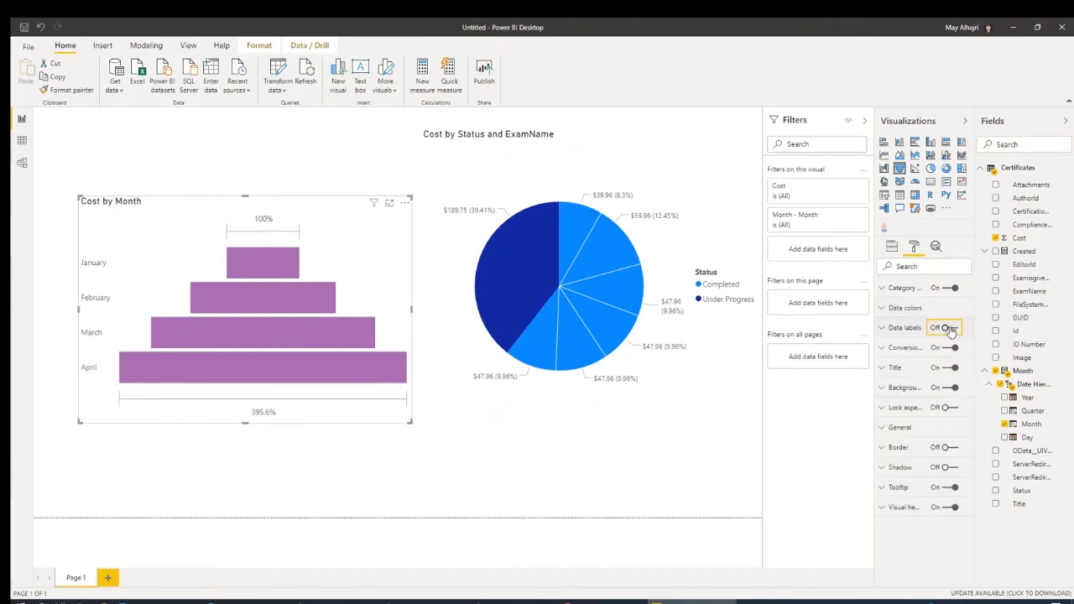
left_click(951, 329)
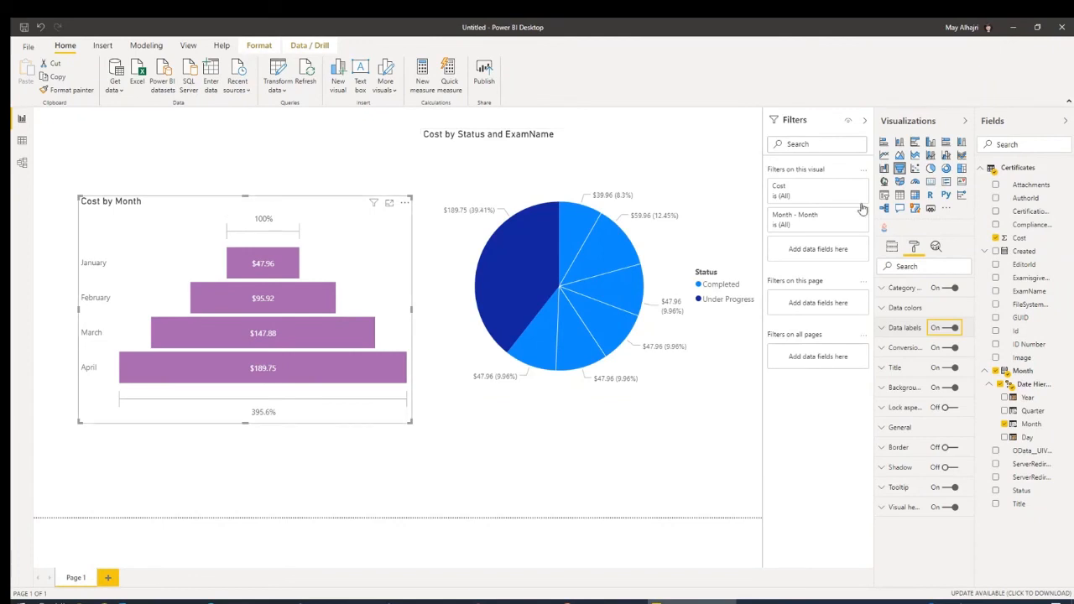
Turn off the funnel chart's visual header, turn on its shadow, and deselect the chart
left_click(949, 507)
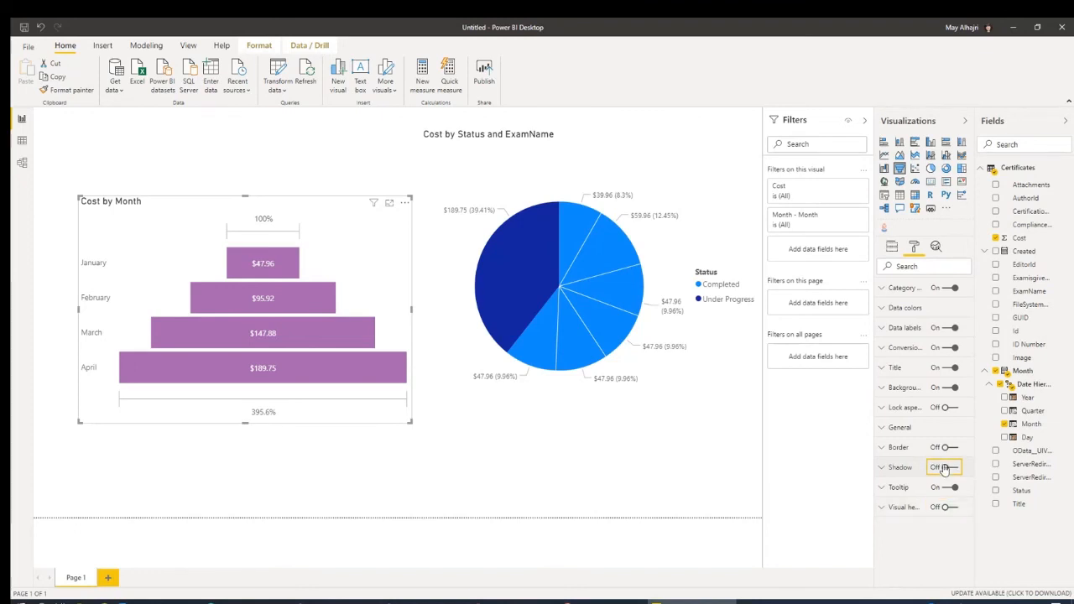
left_click(944, 467)
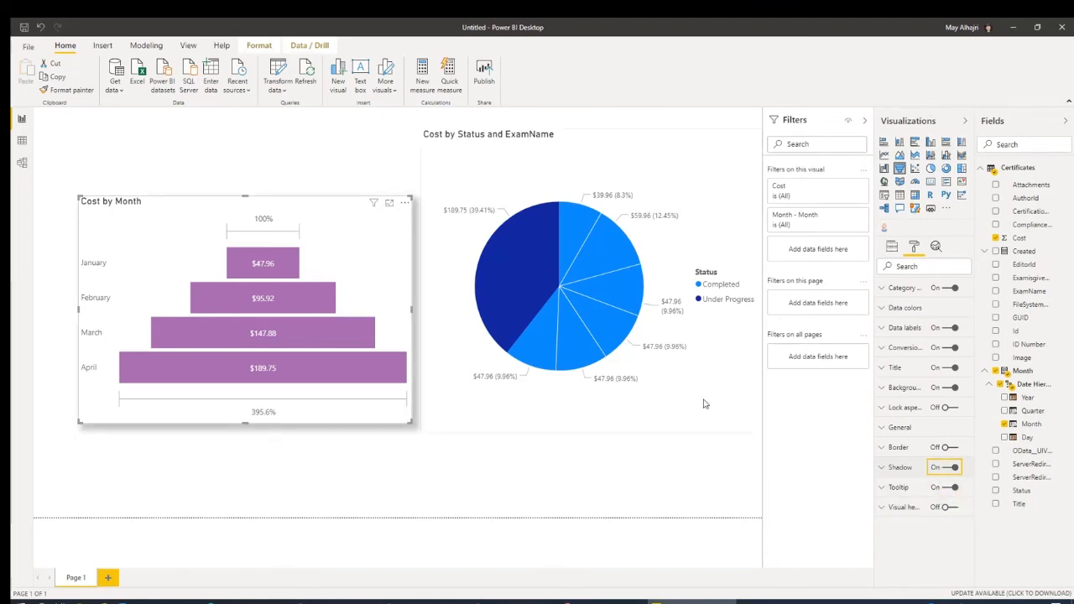
left_click(690, 463)
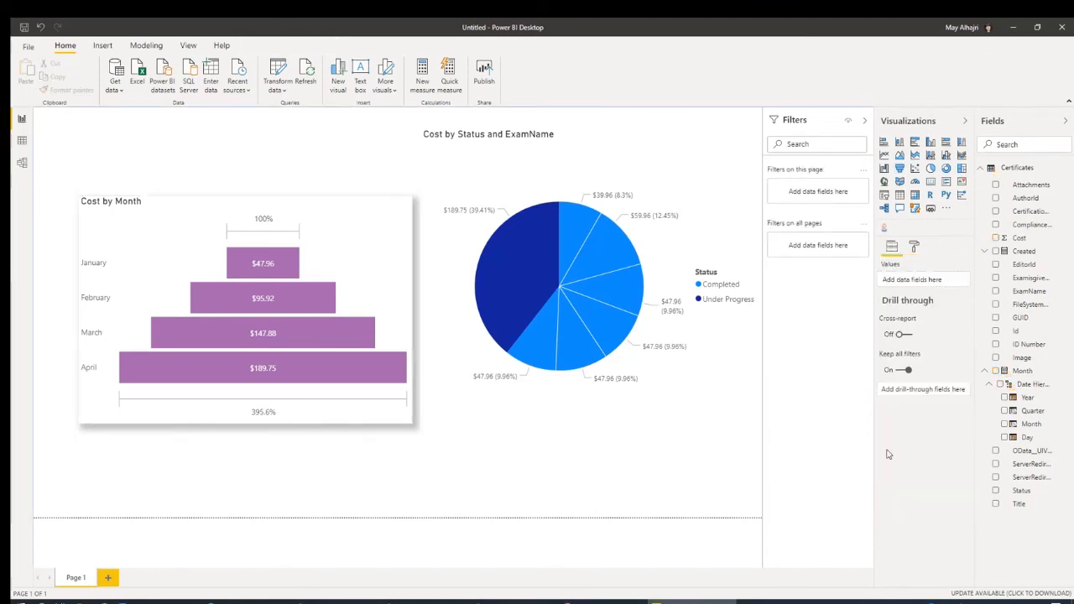
Turn off the funnel chart's title and give the chart a border with a 24 px radius
left_click(279, 304)
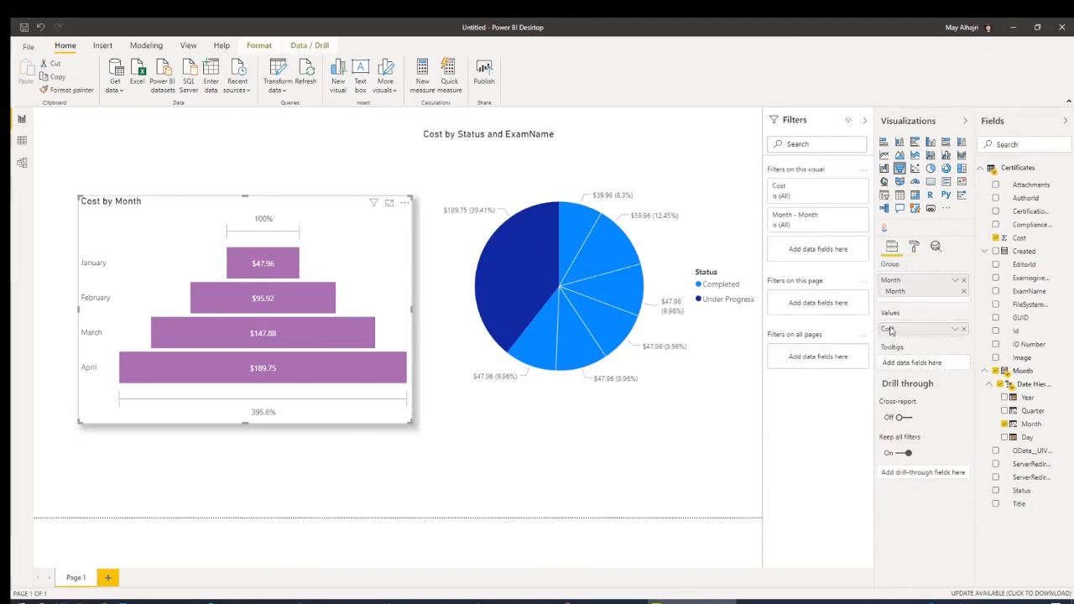
left_click(914, 248)
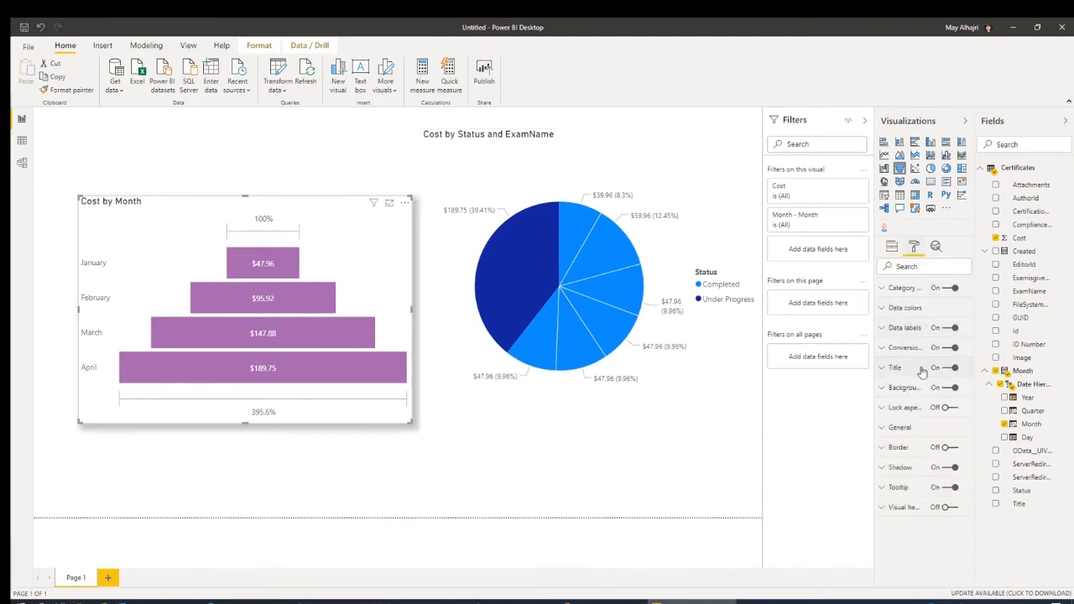
left_click(950, 368)
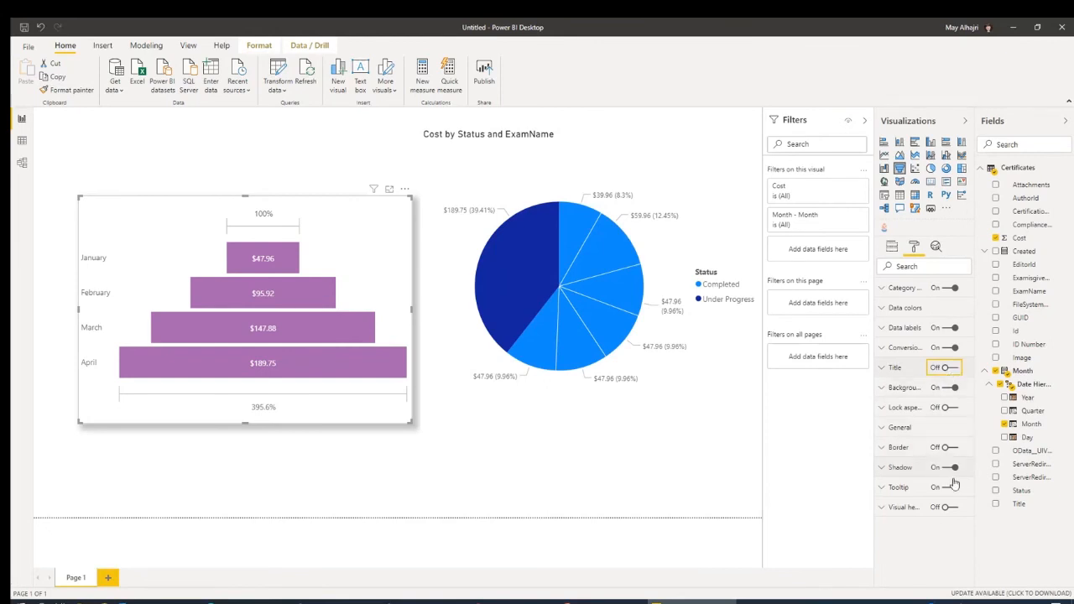
left_click(940, 448)
left_click(941, 449)
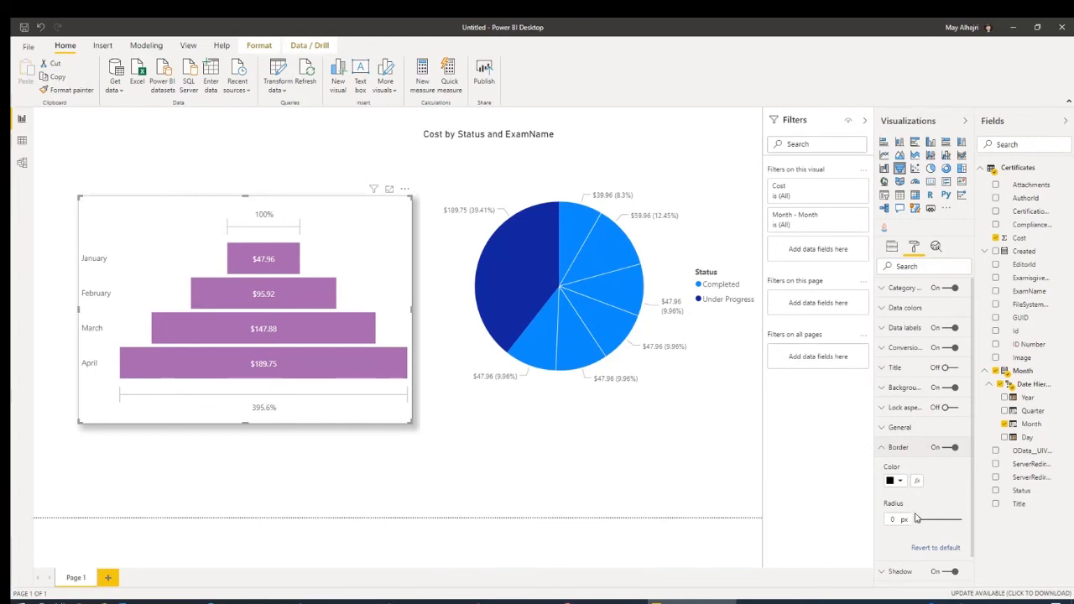
left_click_drag(921, 520, 953, 518)
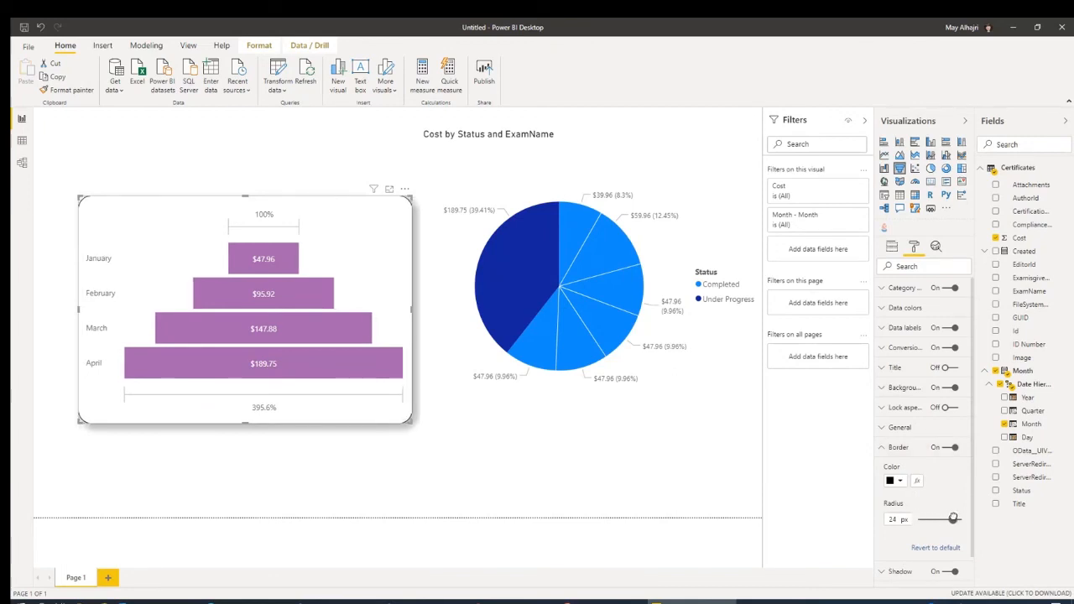
left_click(525, 438)
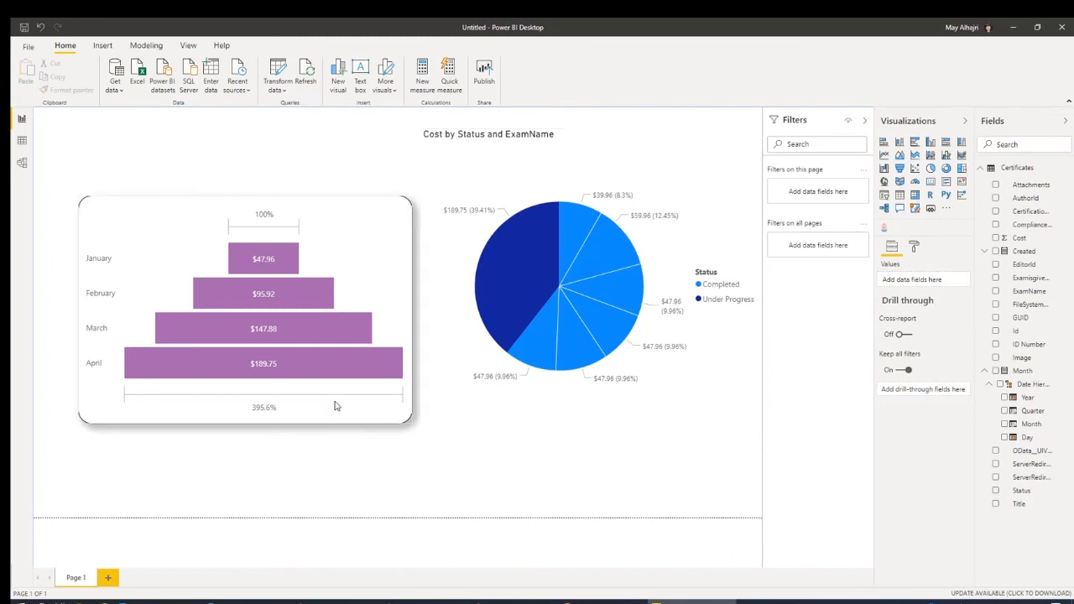
Copy the funnel chart's formatting to the pie chart with Format painter
left_click(288, 404)
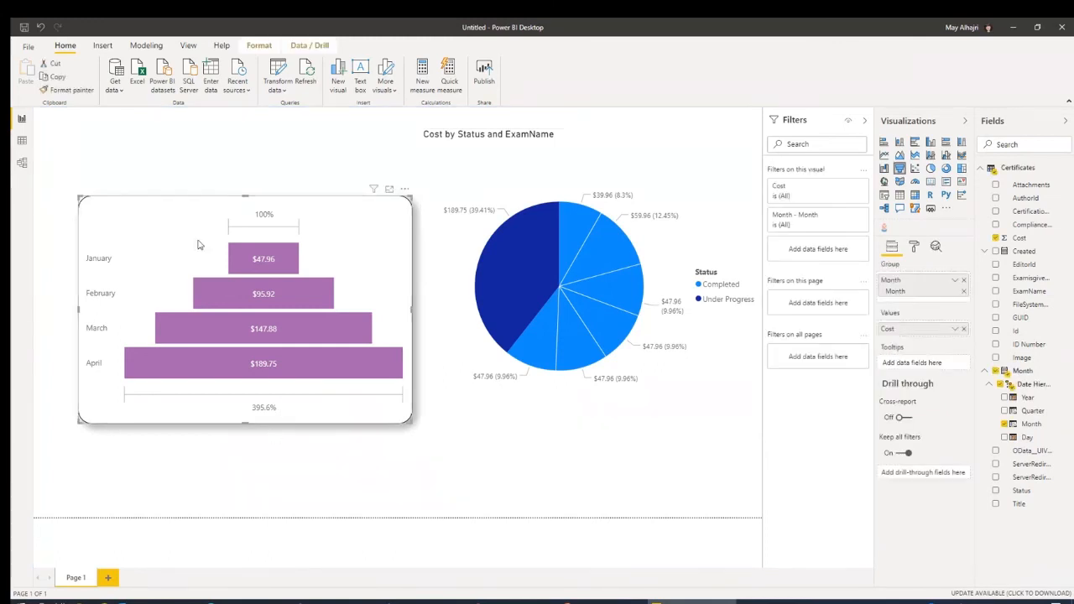
left_click(70, 94)
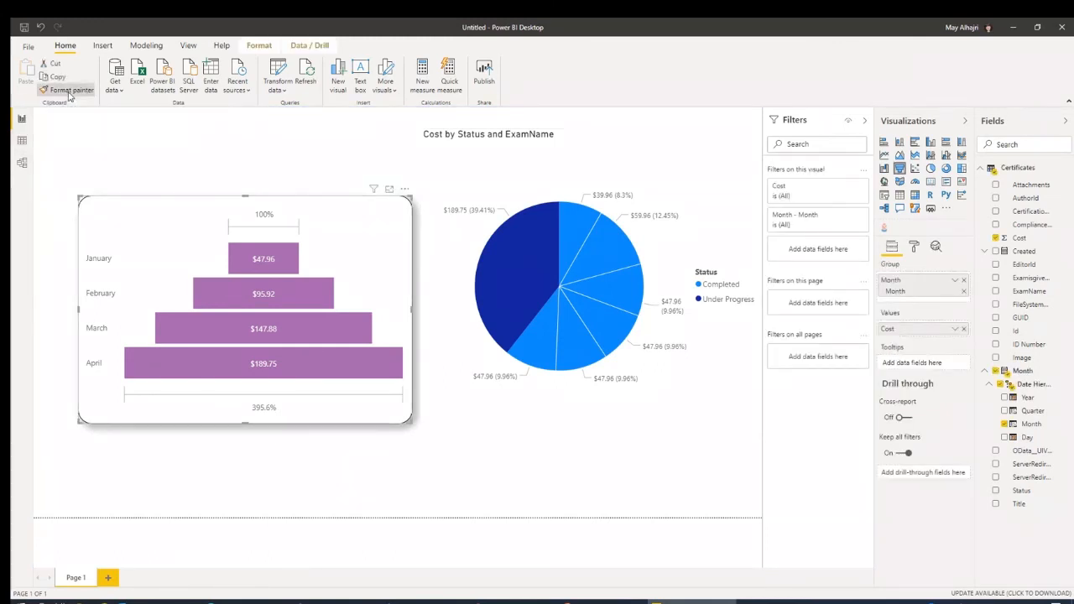
left_click(466, 239)
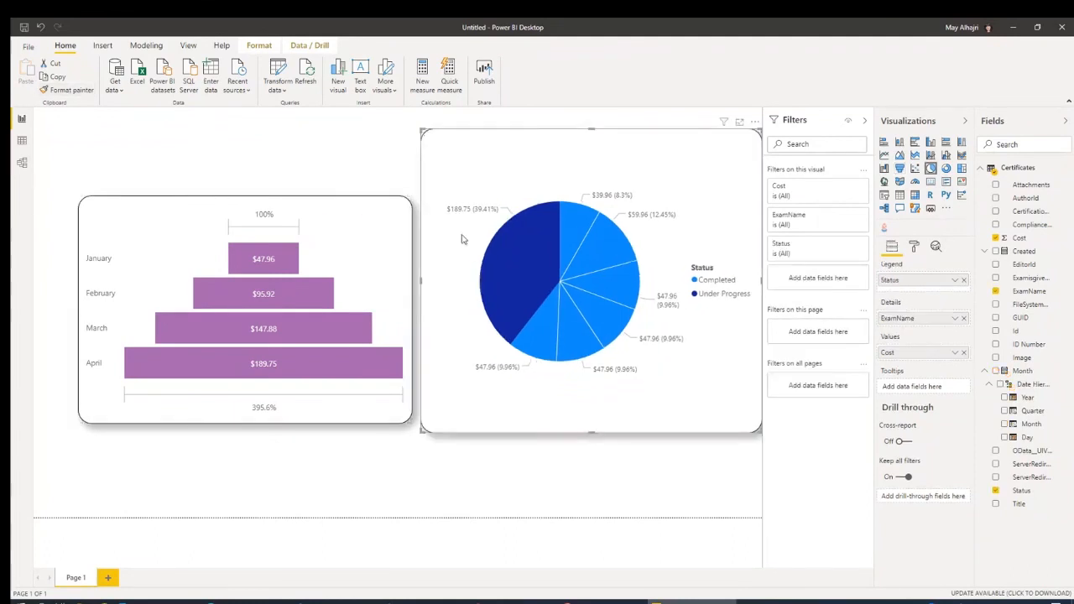
left_click(606, 476)
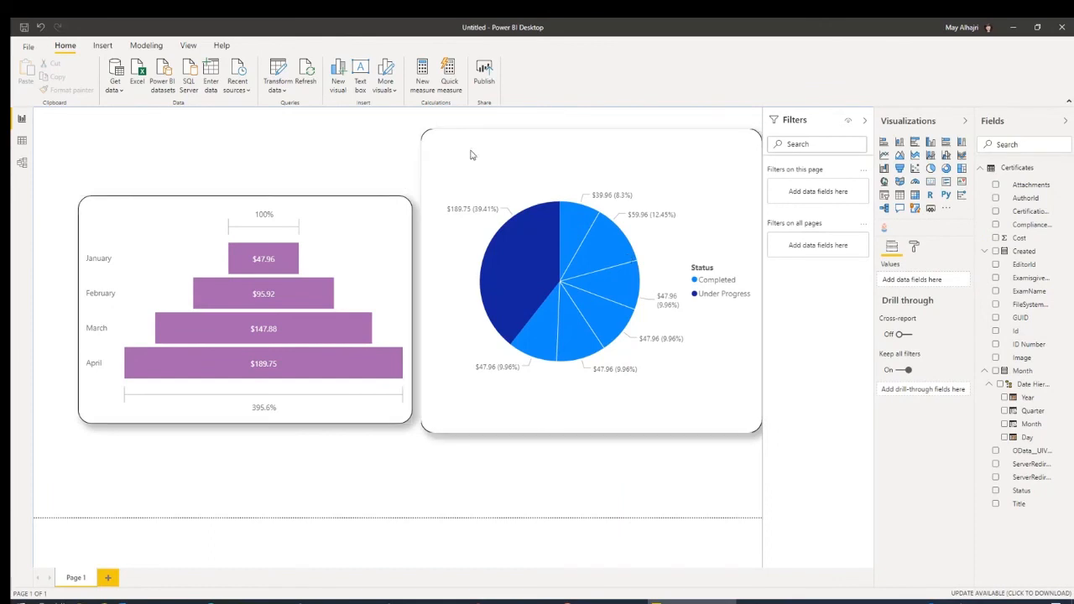
Shorten the pie chart from above and below so its top aligns with the funnel chart and their heights nearly match
left_click(424, 133)
left_click_drag(424, 134, 424, 200)
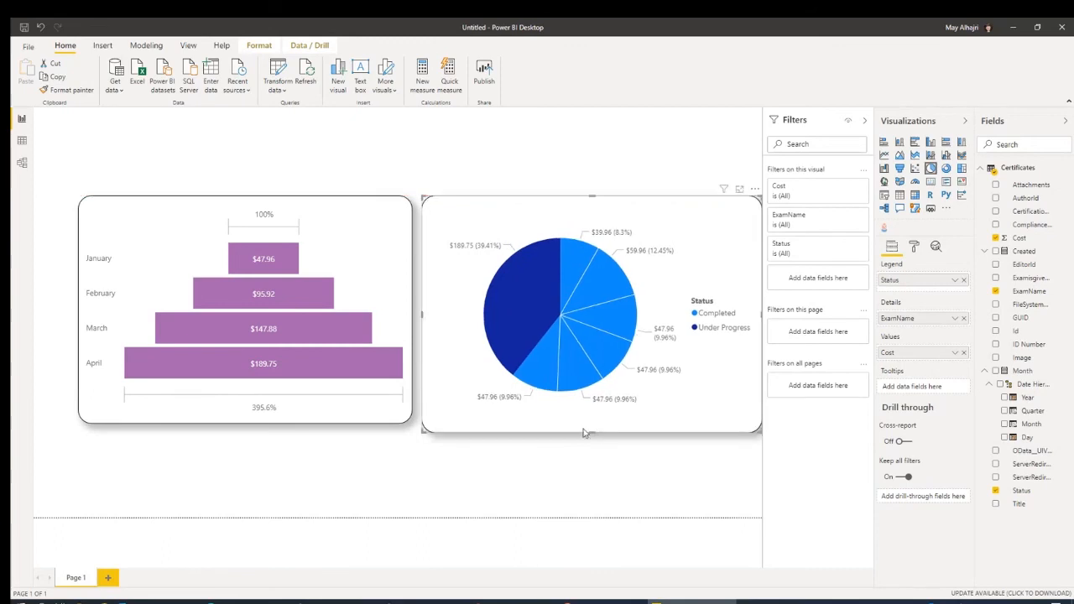
left_click_drag(592, 430, 597, 420)
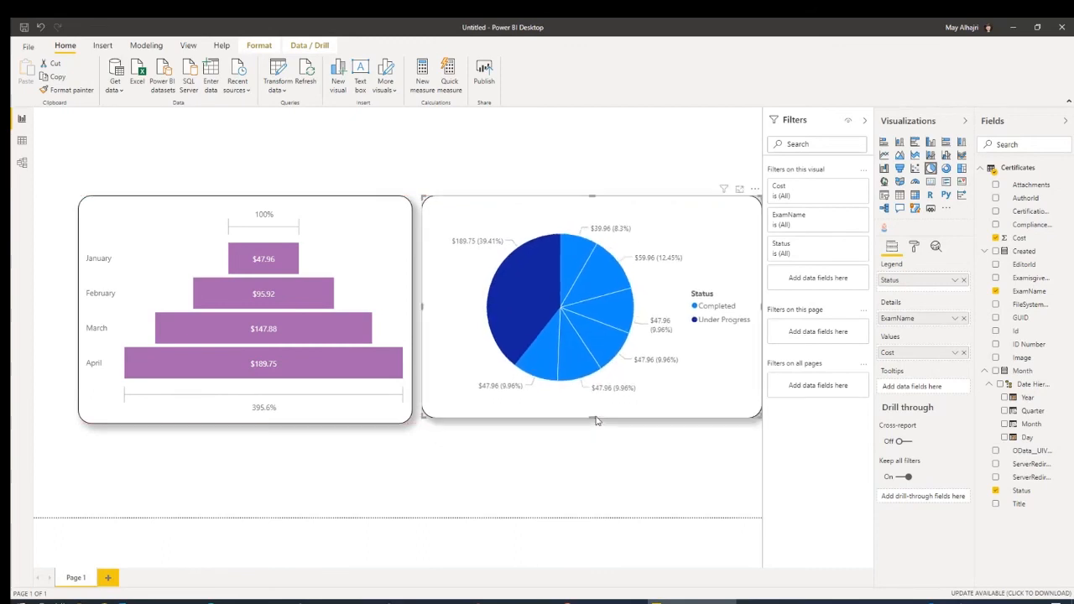
left_click(617, 439)
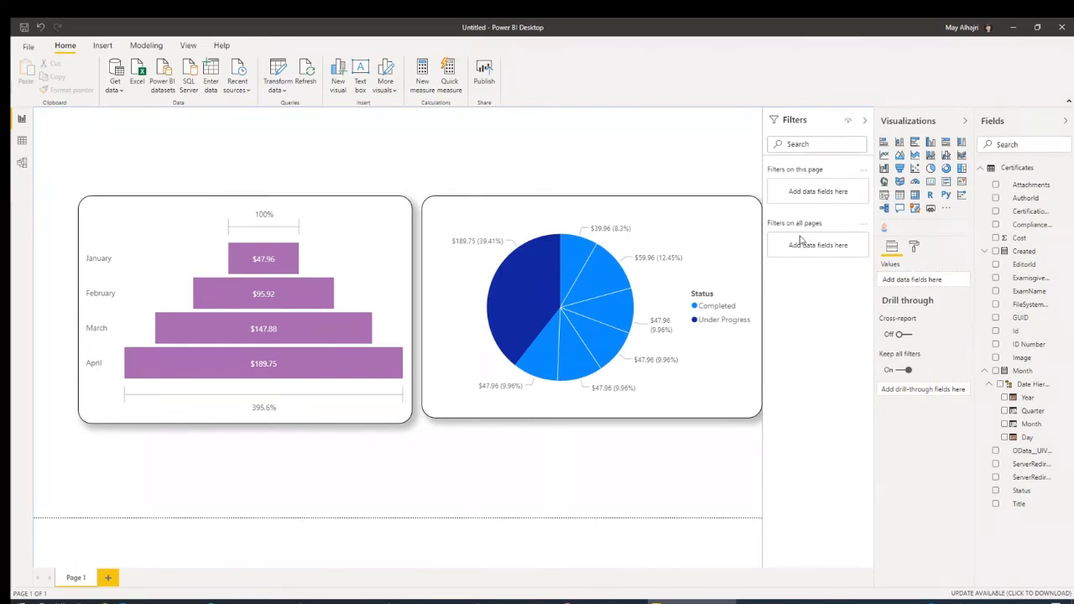
Move the funnel chart toward the report page's left edge and shift the pie chart close beside it
left_click(400, 415)
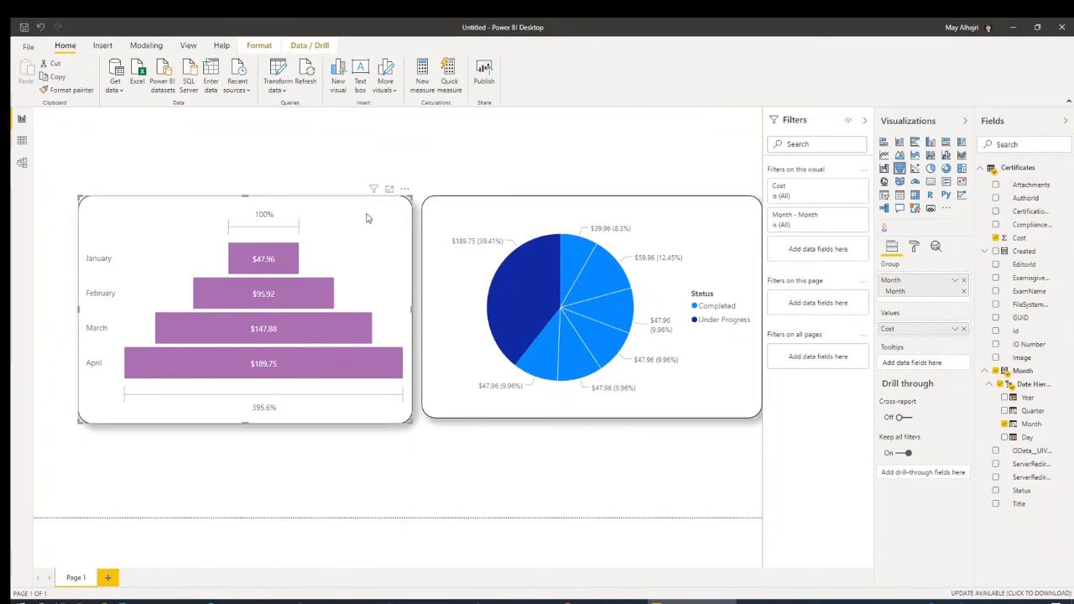
left_click(514, 456)
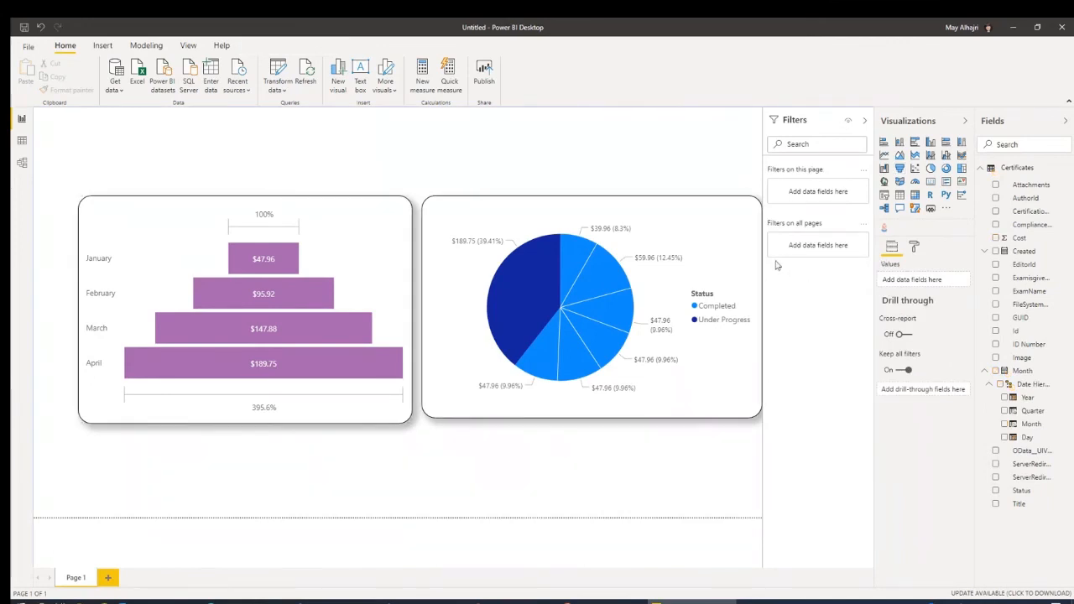
left_click_drag(331, 214, 315, 209)
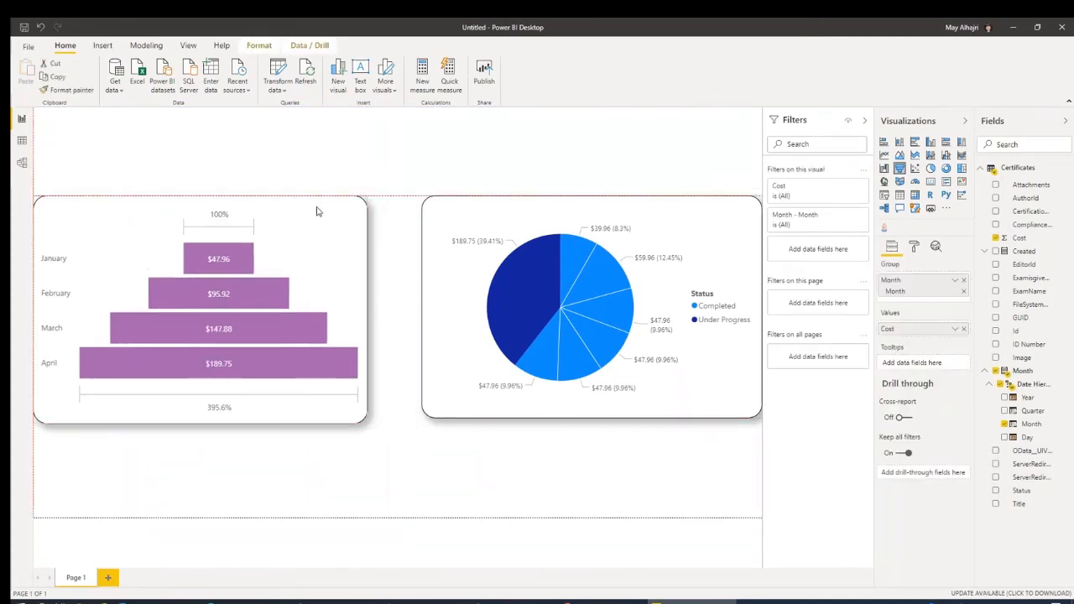
left_click_drag(475, 212, 436, 214)
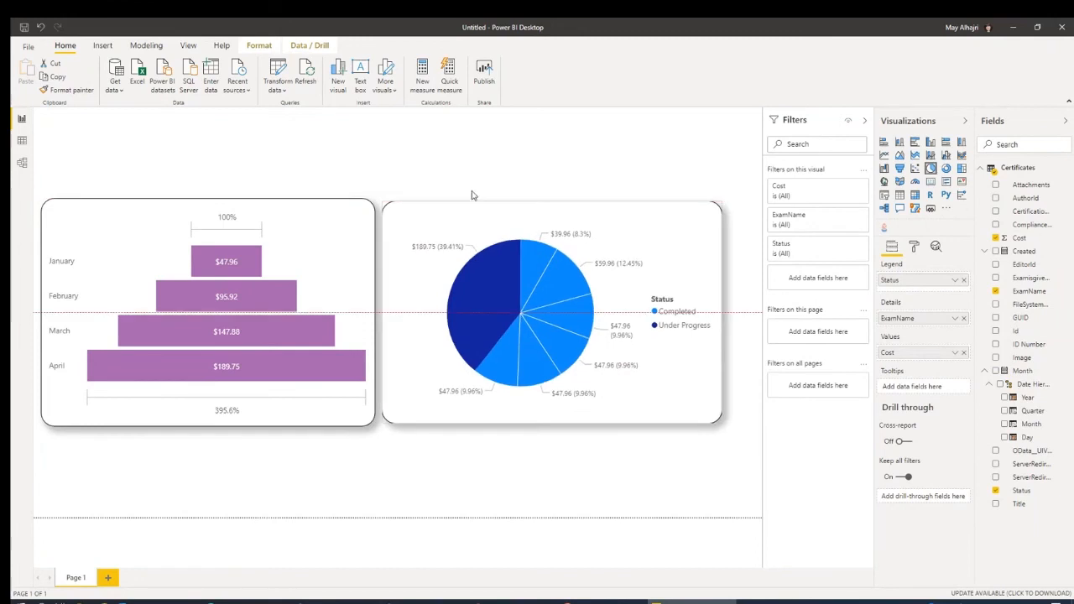
left_click(530, 151)
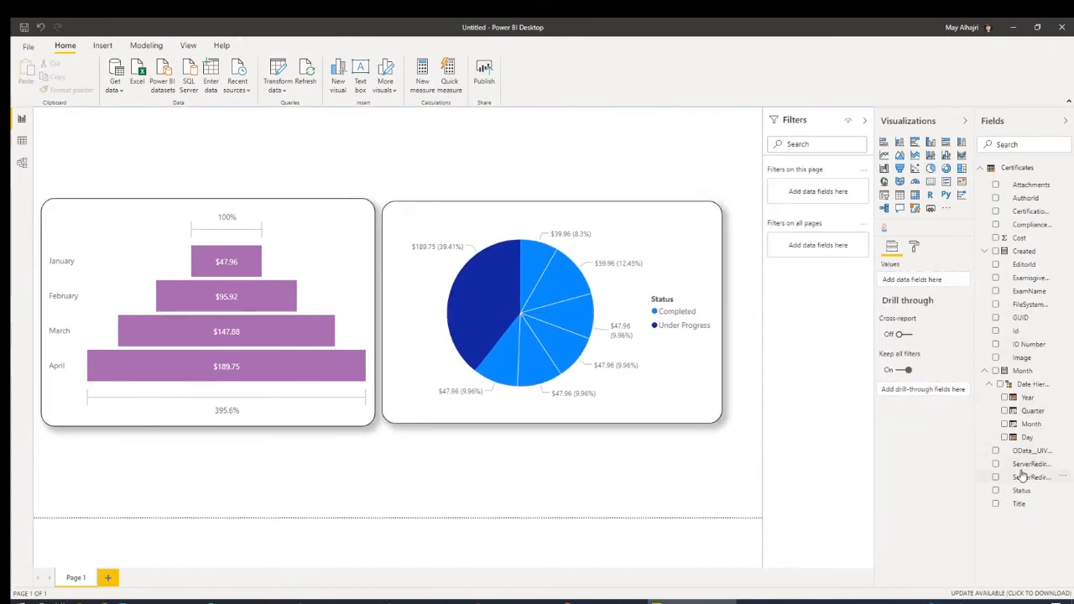
Add a page-level filter on the Status field and restrict it to Completed
left_click_drag(1021, 491, 812, 198)
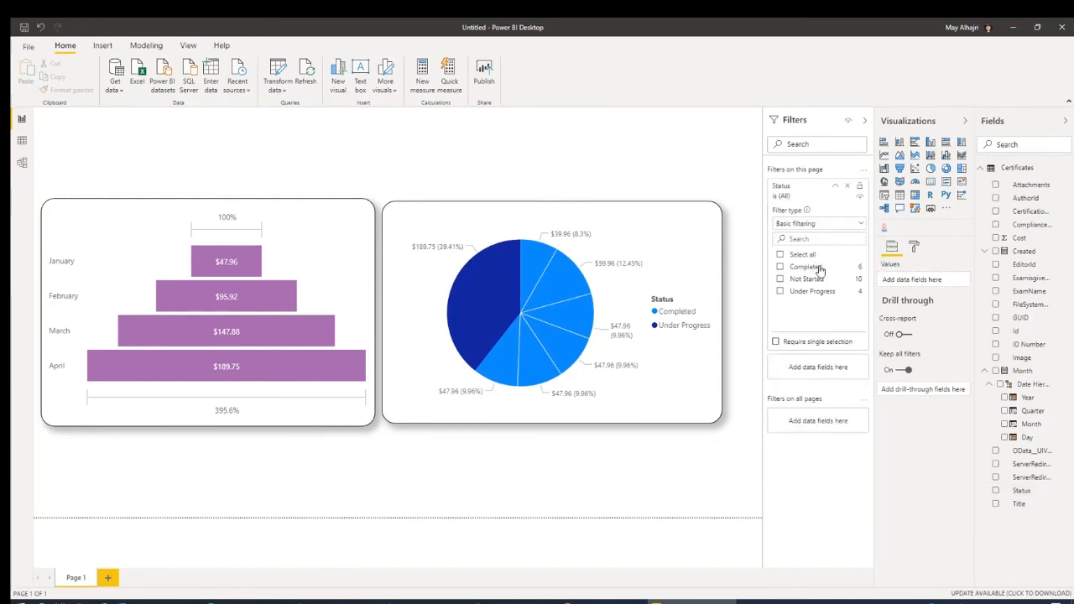
left_click(818, 268)
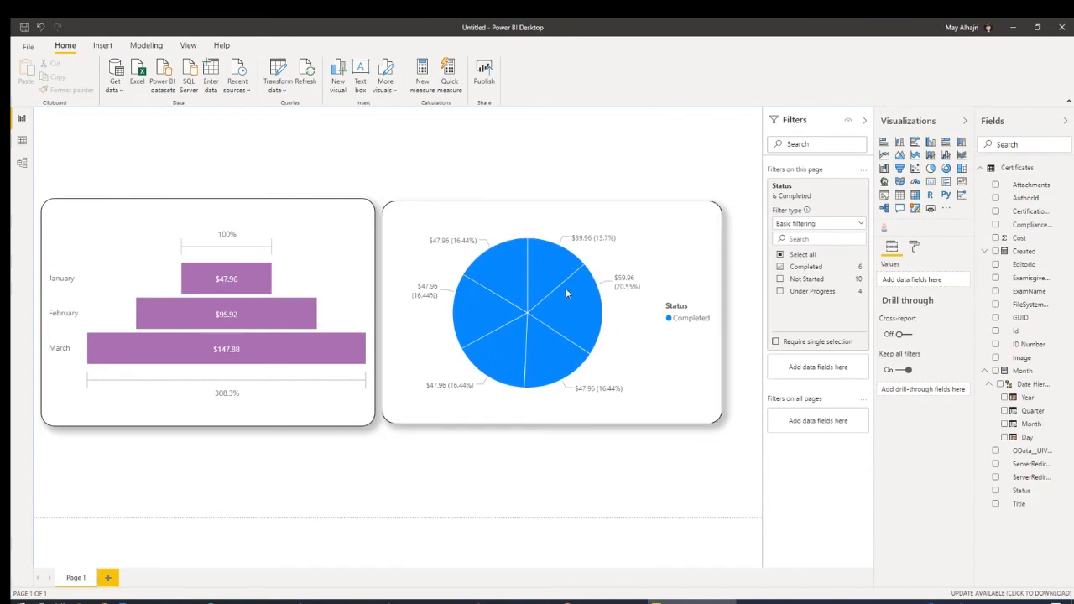
left_click(793, 190)
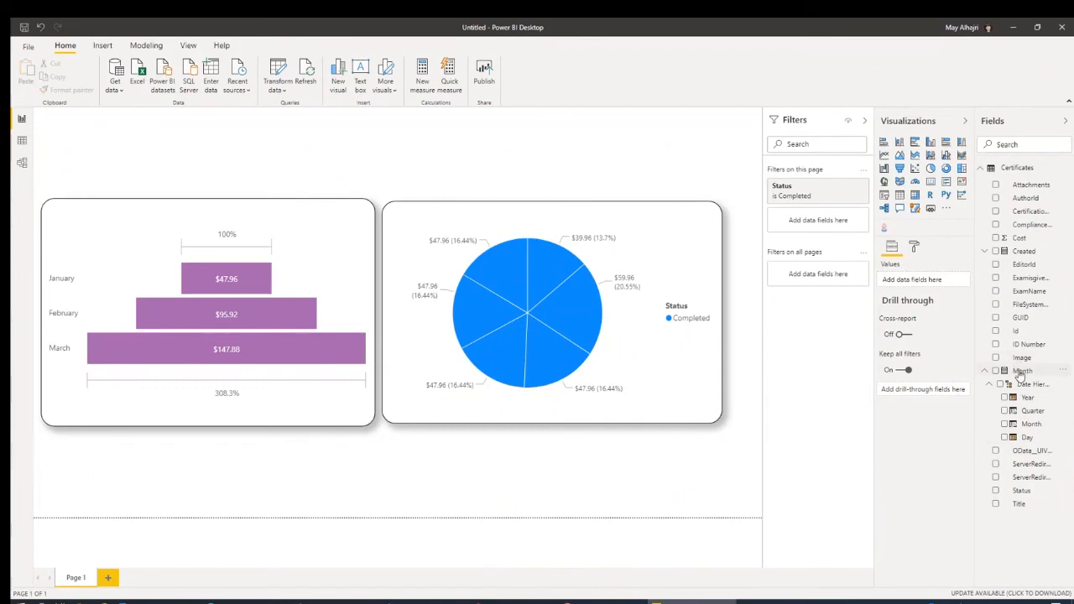
Add a page-level filter on the Month level of the Month date hierarchy and restrict it to January
left_click_drag(1019, 371, 816, 219)
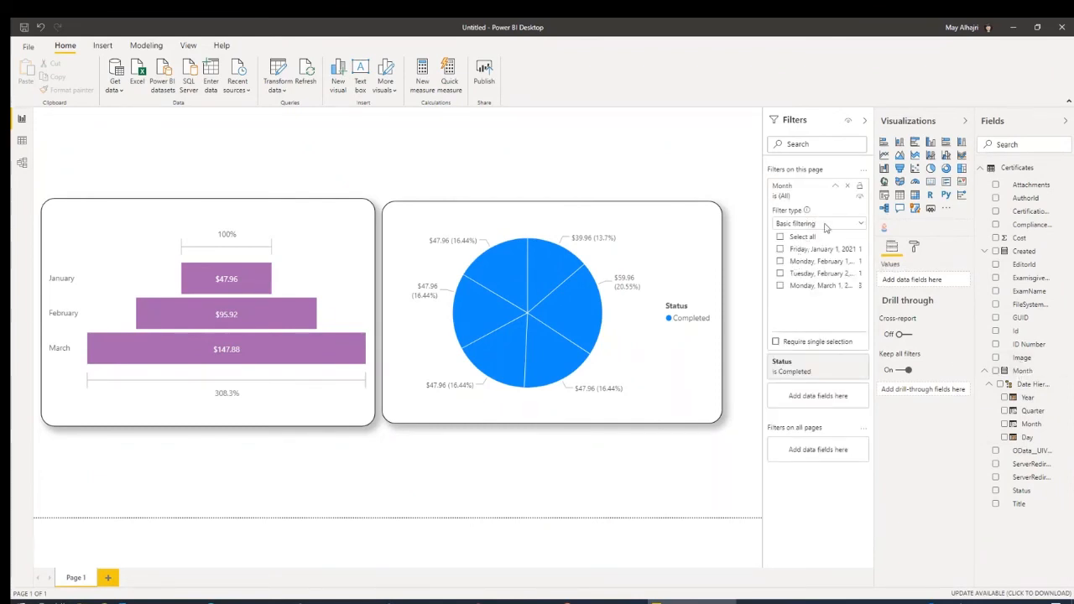
left_click(846, 187)
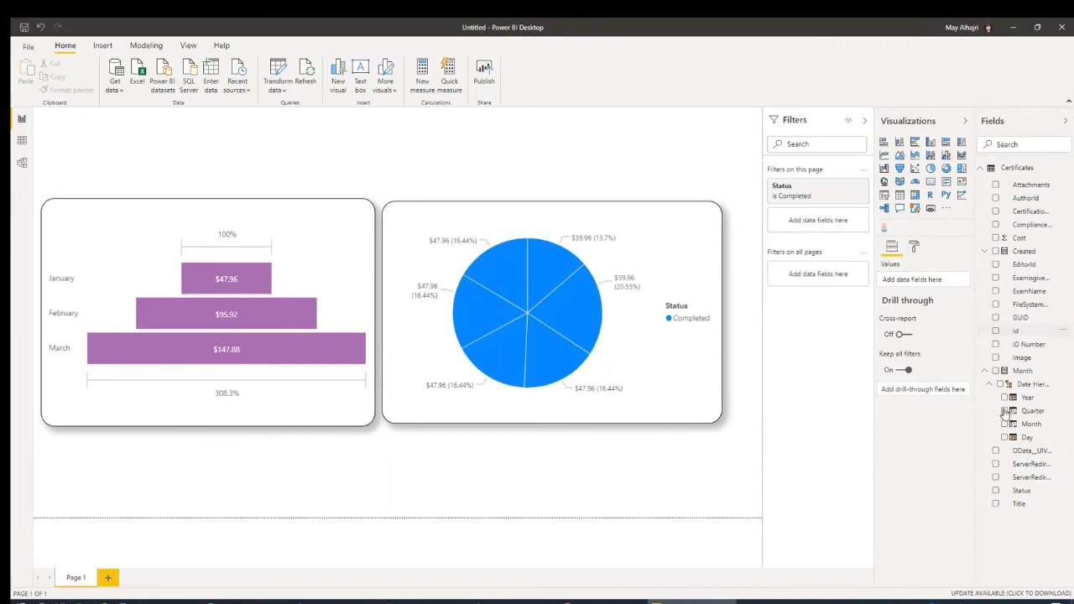
left_click_drag(1022, 427, 823, 225)
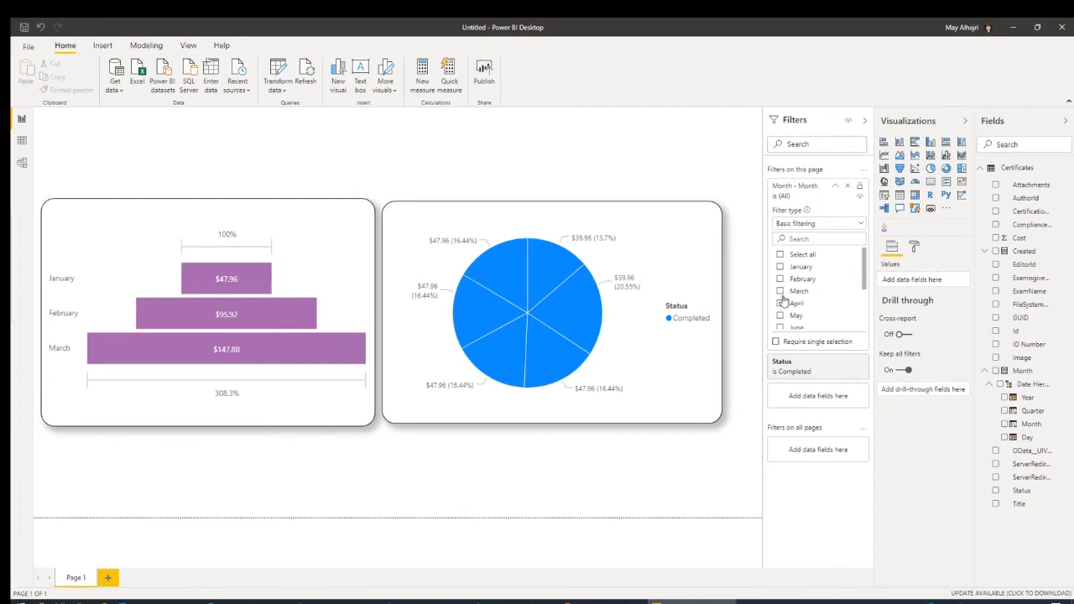
scroll(779, 285, "down", 3)
scroll(777, 285, "up", 3)
left_click(779, 267)
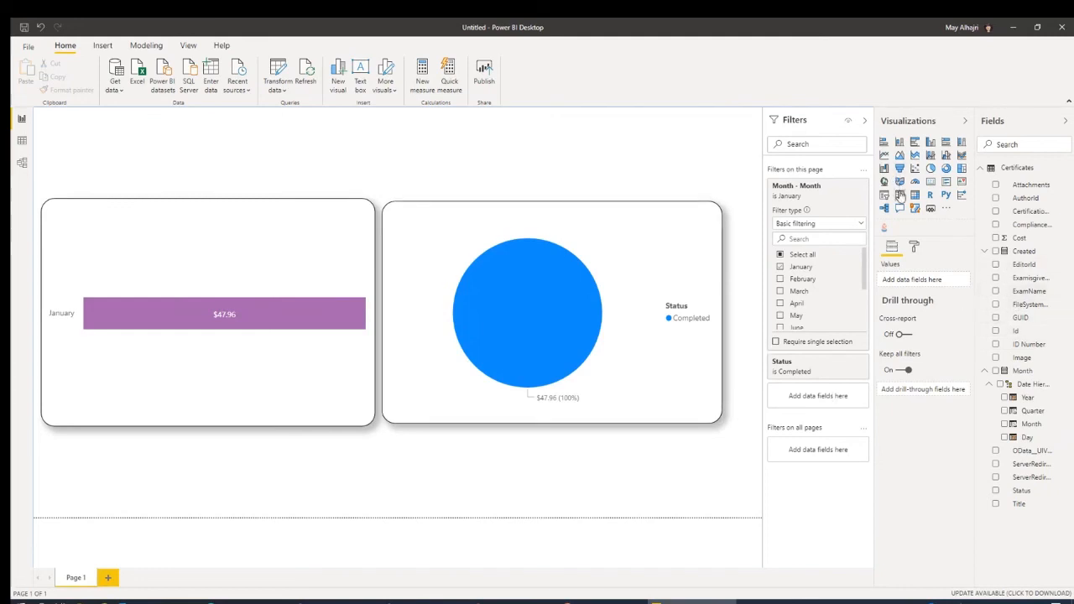
Move the pie chart and the funnel chart up to the report page's upper edge, side by side
left_click_drag(510, 203, 503, 191)
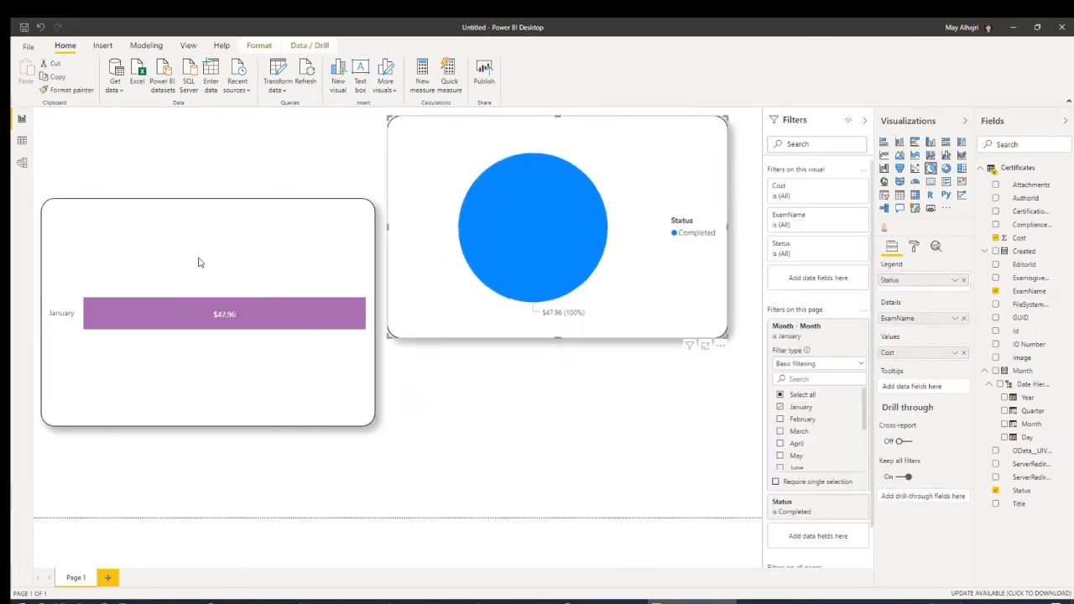
left_click_drag(199, 259, 211, 157)
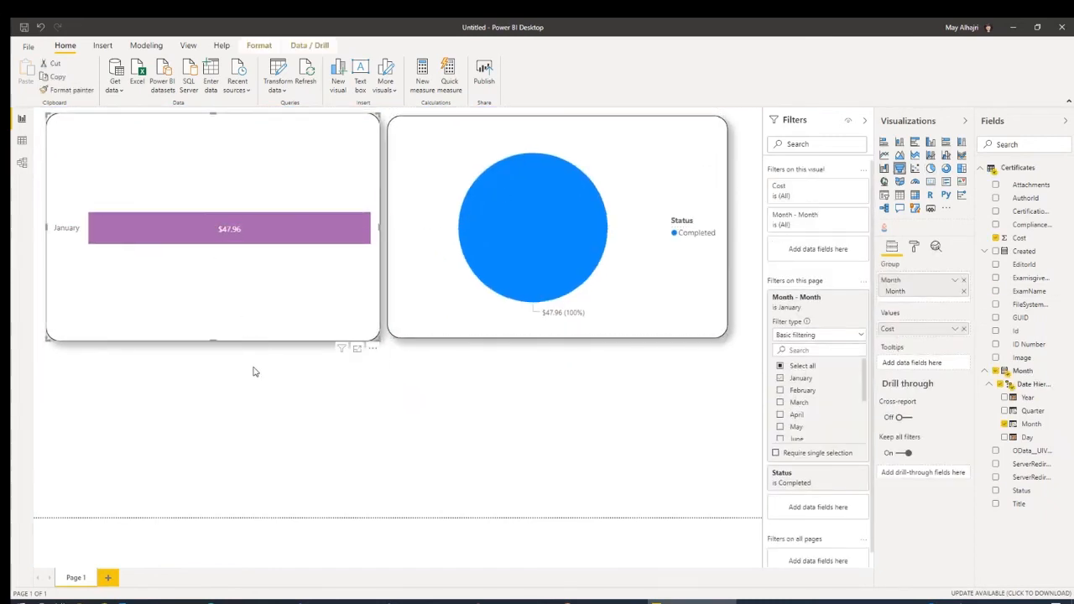
left_click(462, 399)
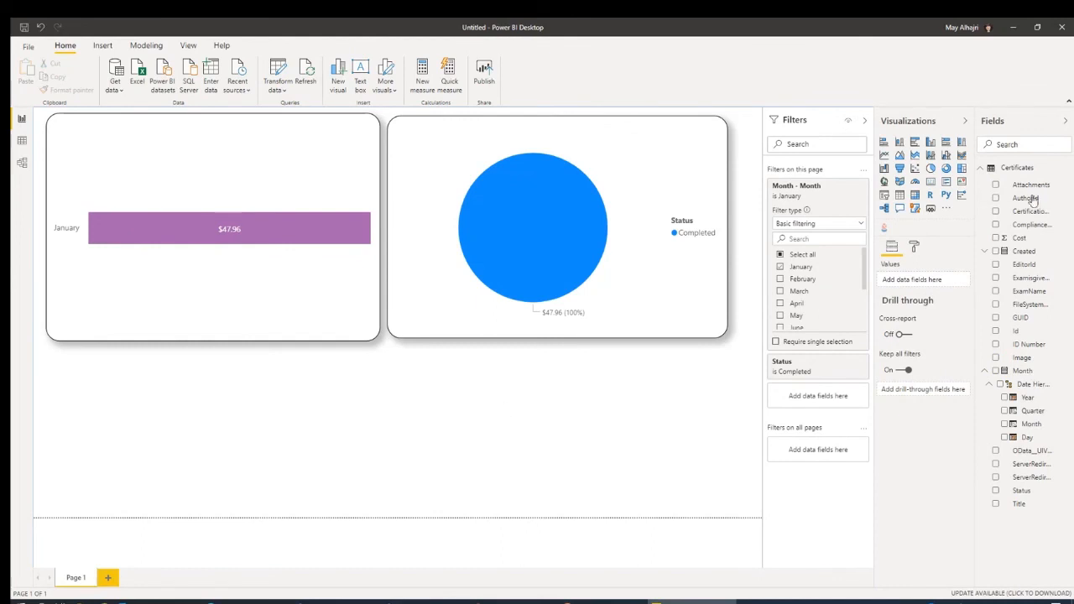
left_click(796, 192)
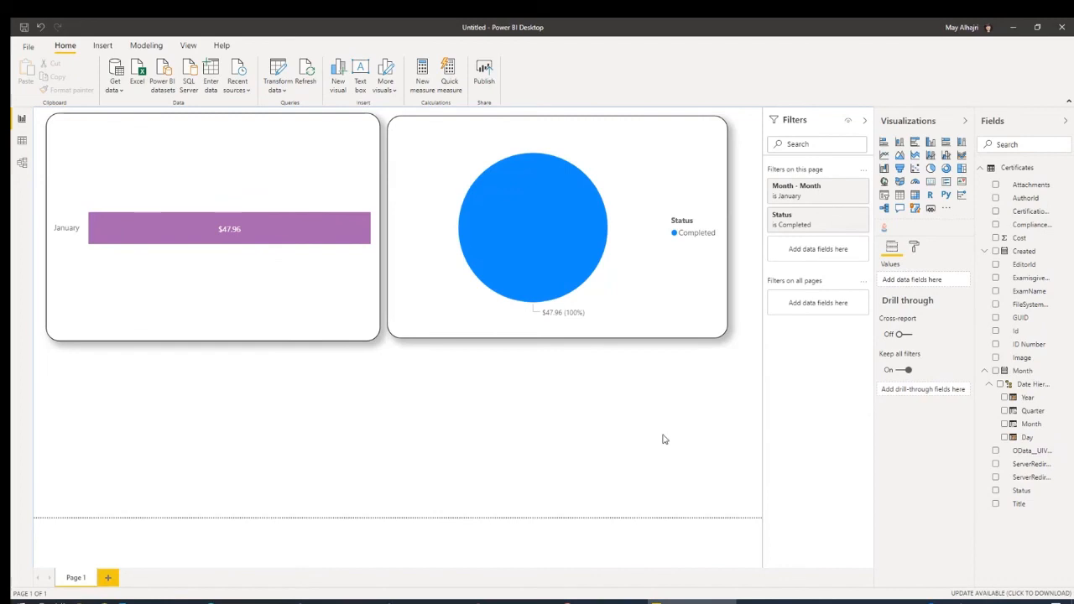
Create a table of ExamName, Status, Title and Examisgivenby below the funnel chart, and make it wider and shorter
left_click(995, 292)
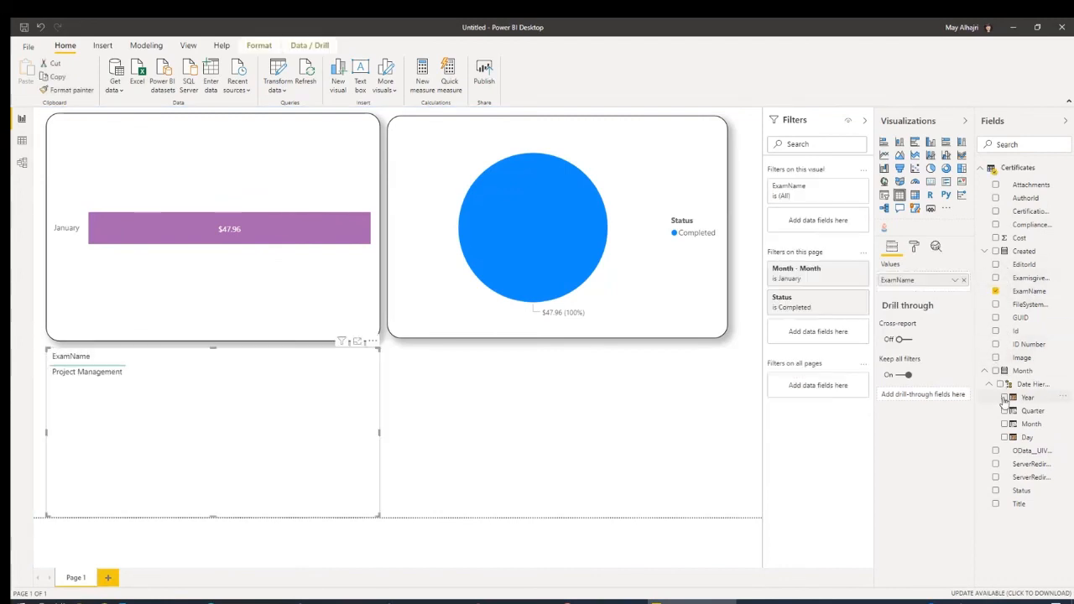
left_click(995, 492)
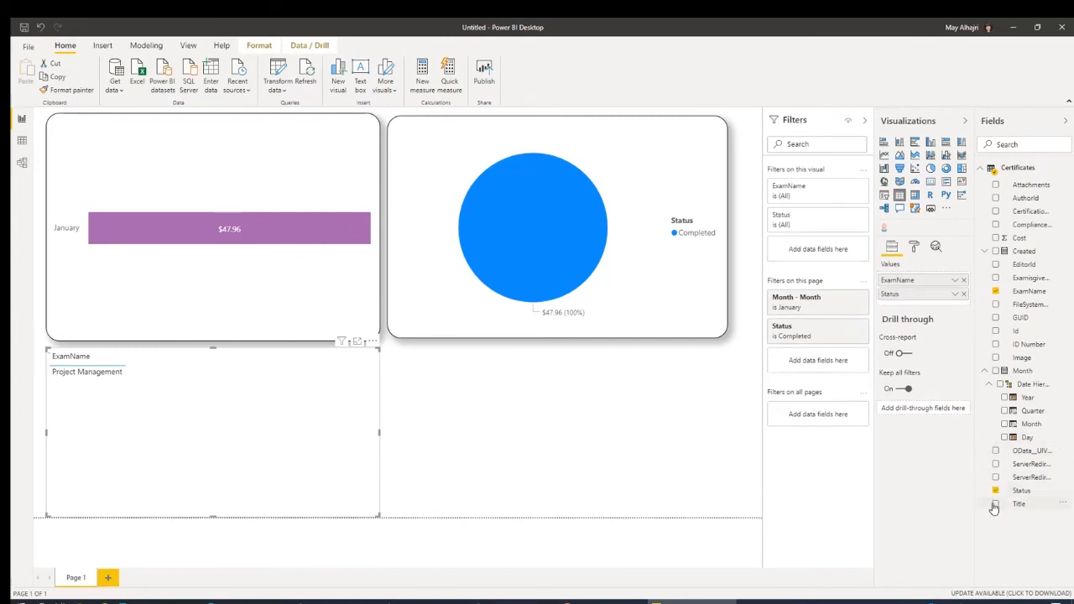
left_click(995, 503)
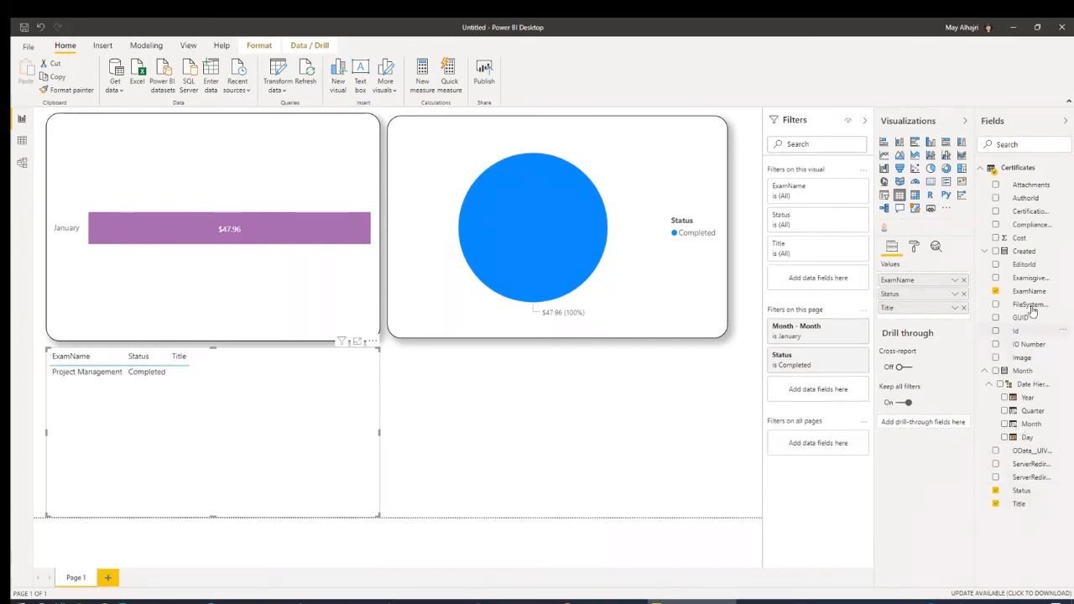
left_click(995, 278)
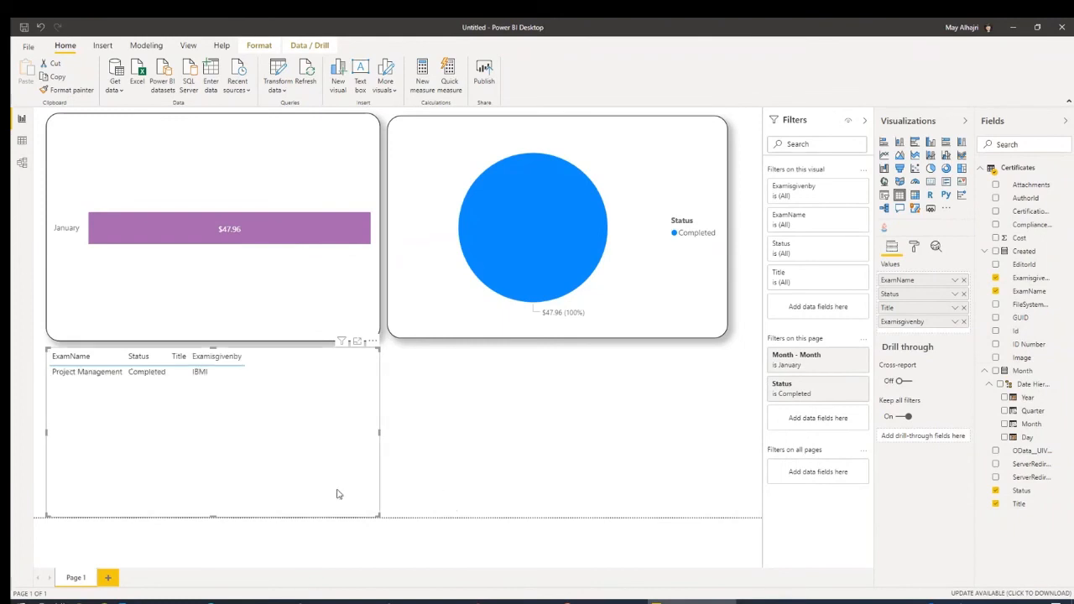
left_click_drag(380, 516, 456, 465)
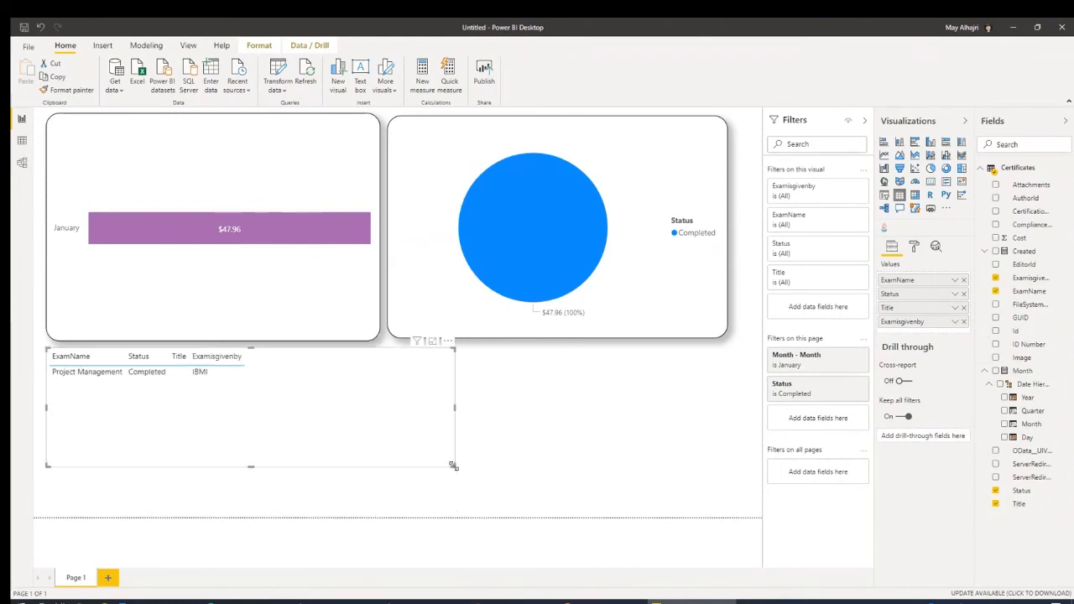
Clear the January selection in the page-level Month filter
left_click(92, 373)
left_click(131, 375)
left_click(796, 369)
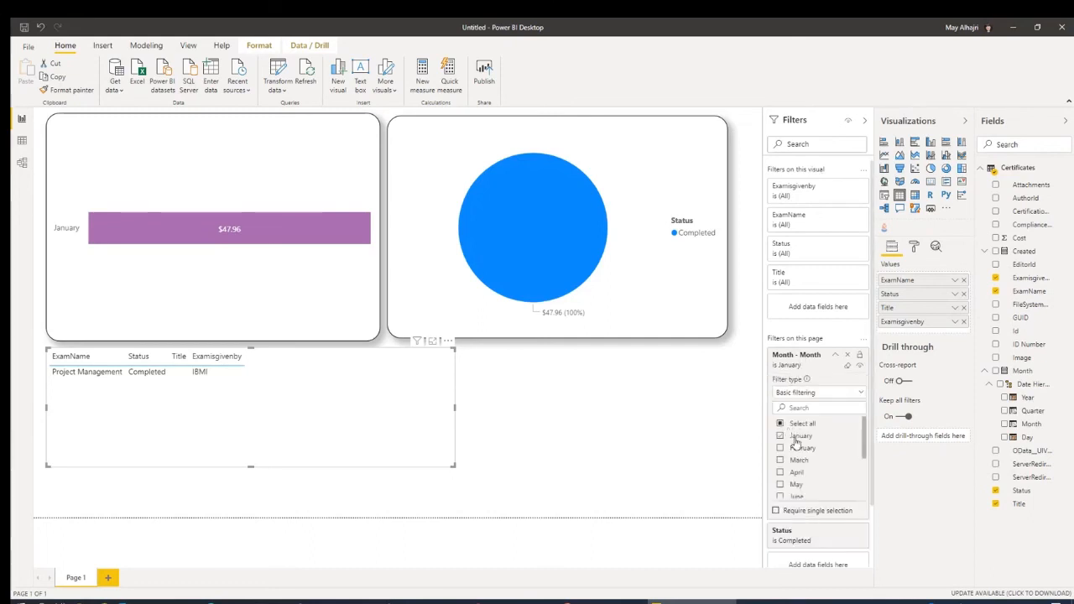
left_click(792, 437)
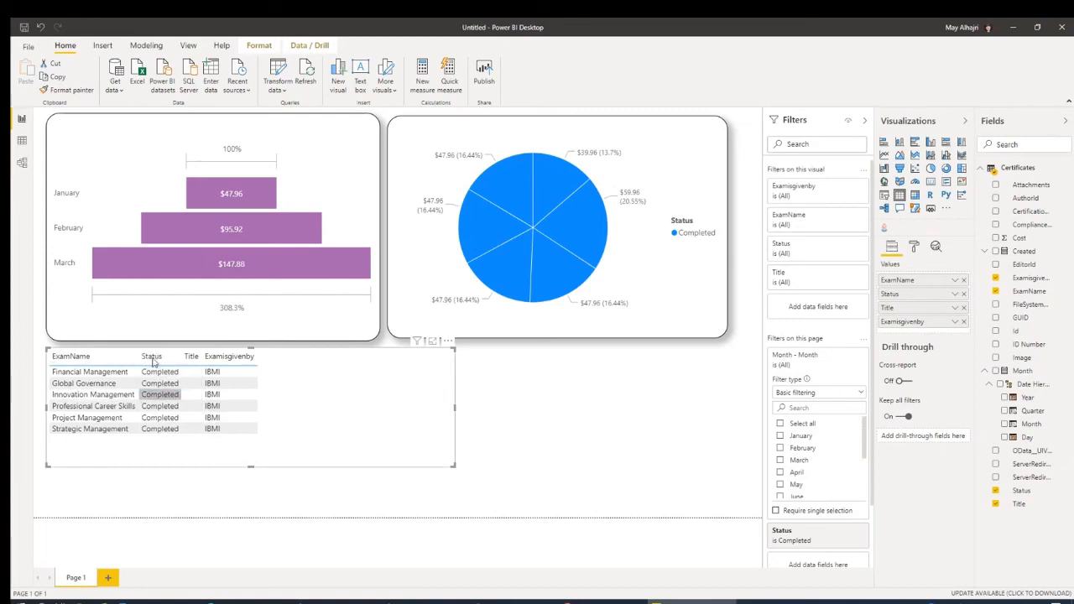
left_click(809, 358)
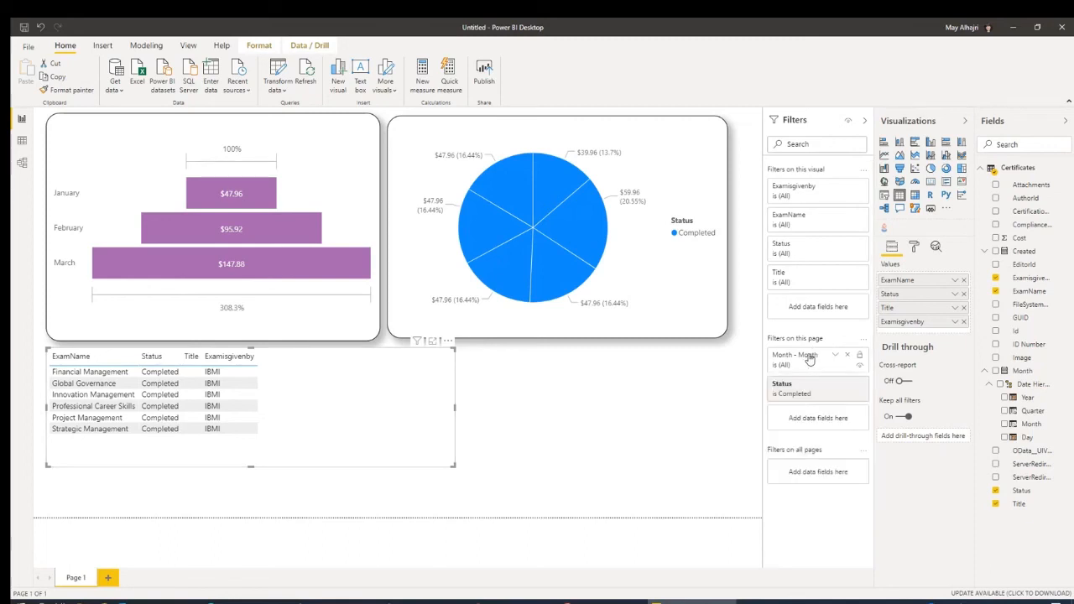
Remove the Status and Month filters from the page
left_click(469, 482)
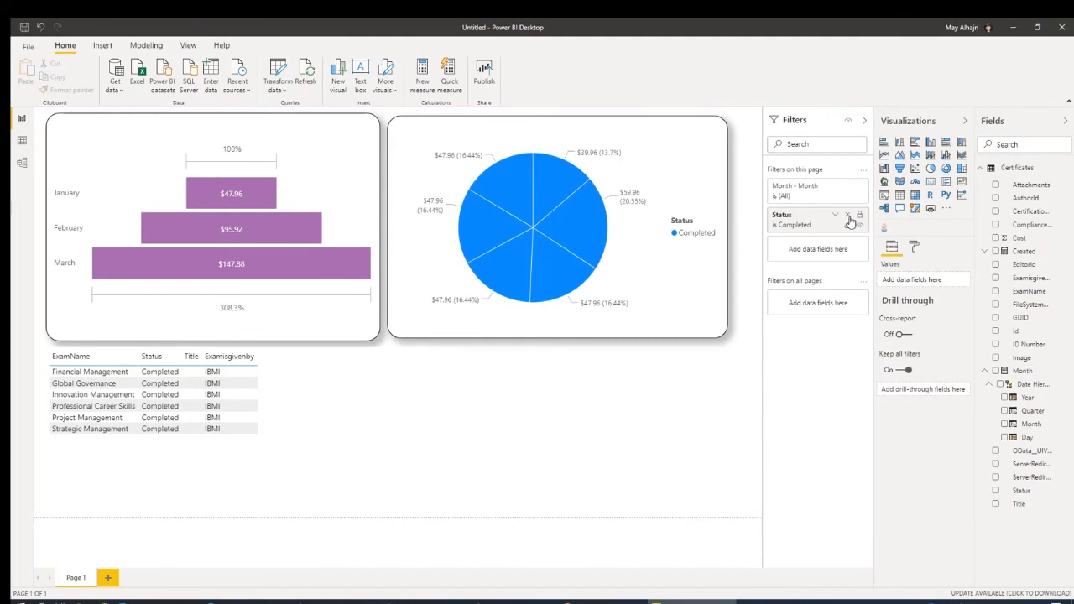
left_click(849, 216)
left_click(846, 187)
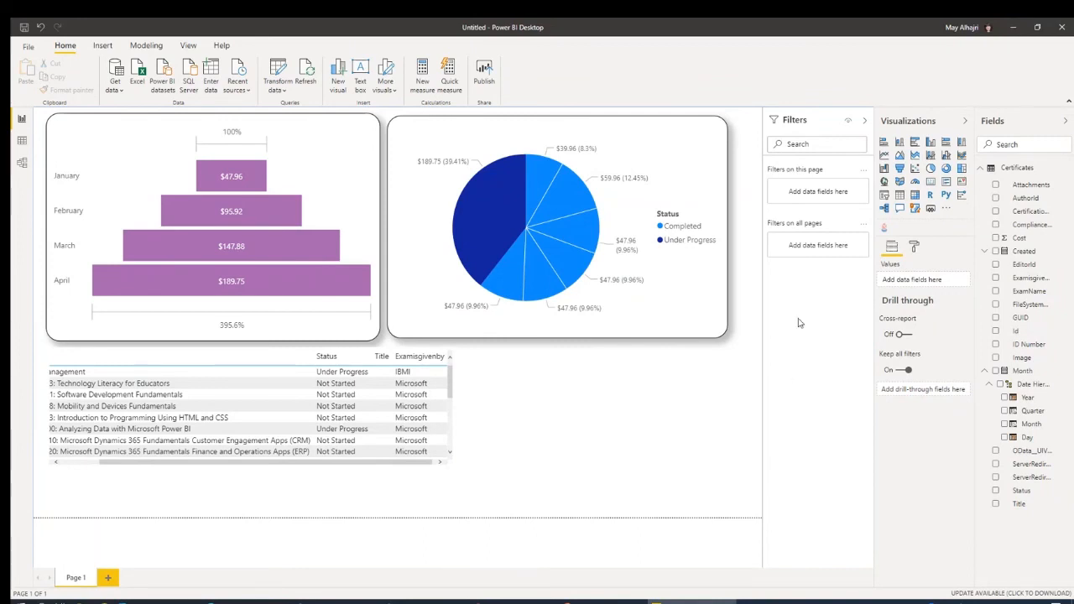
Add a slicer on the Status field beside the table and shrink it to a compact box under the pie chart
left_click(884, 196)
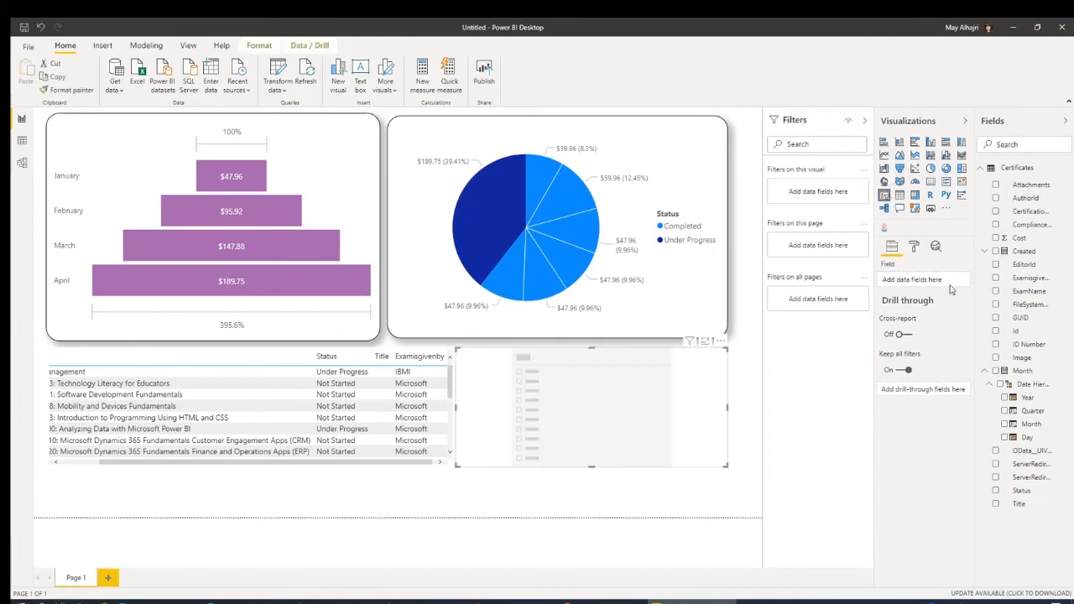
left_click(996, 492)
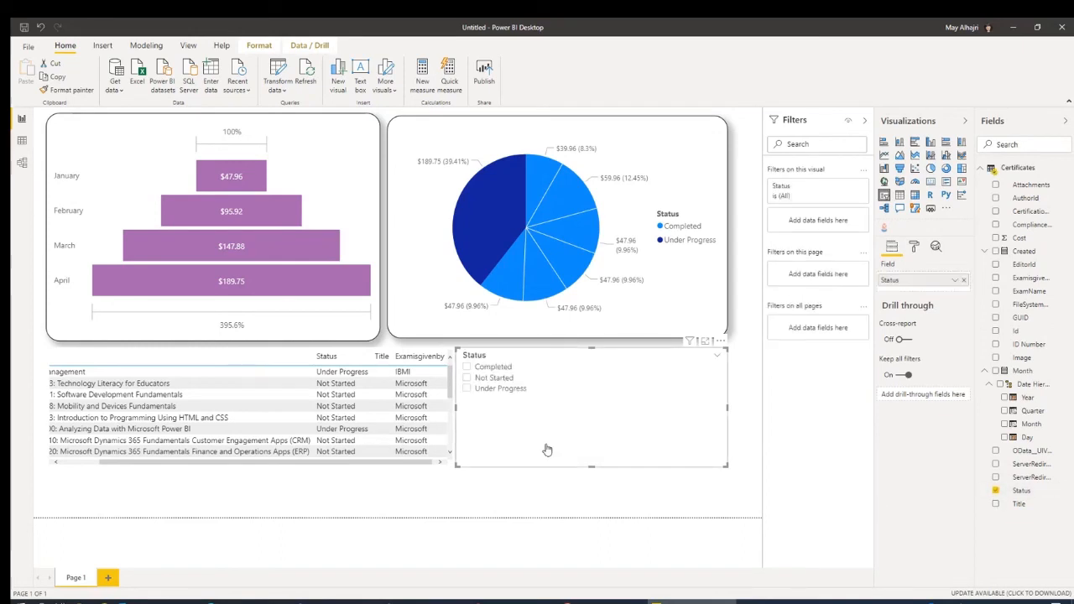
left_click_drag(456, 466, 612, 466)
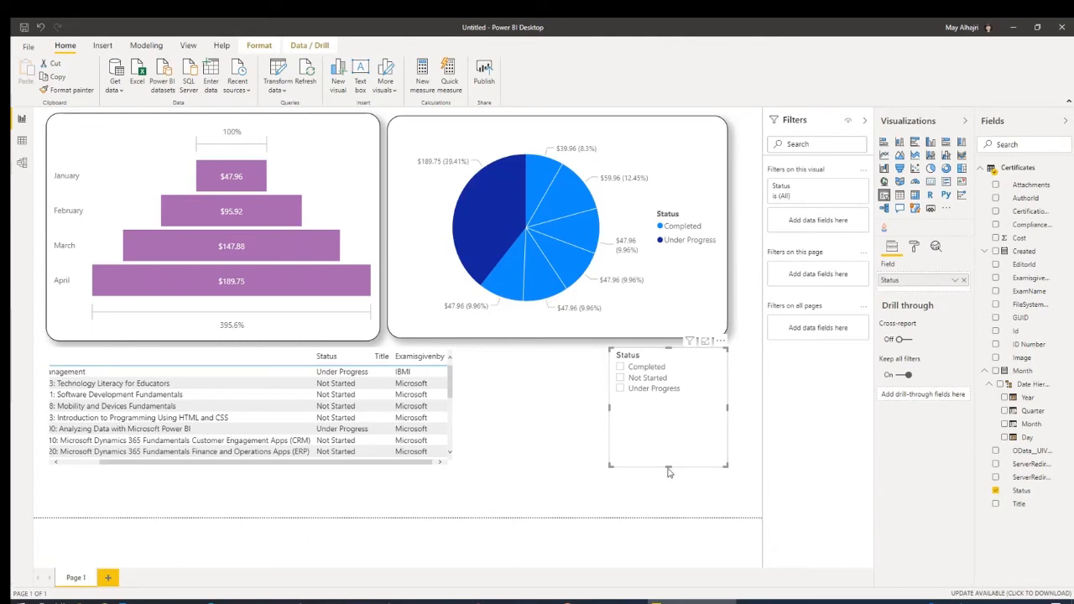
left_click_drag(668, 469, 677, 424)
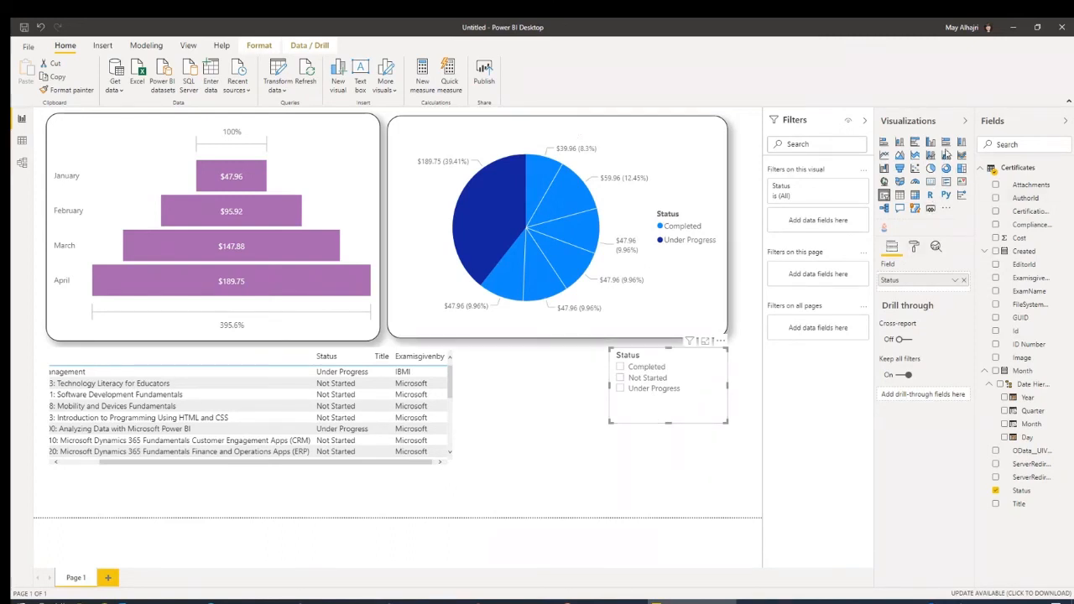
Filter the report with the Status slicer, selecting Not Started first and switching to Completed
left_click(945, 208)
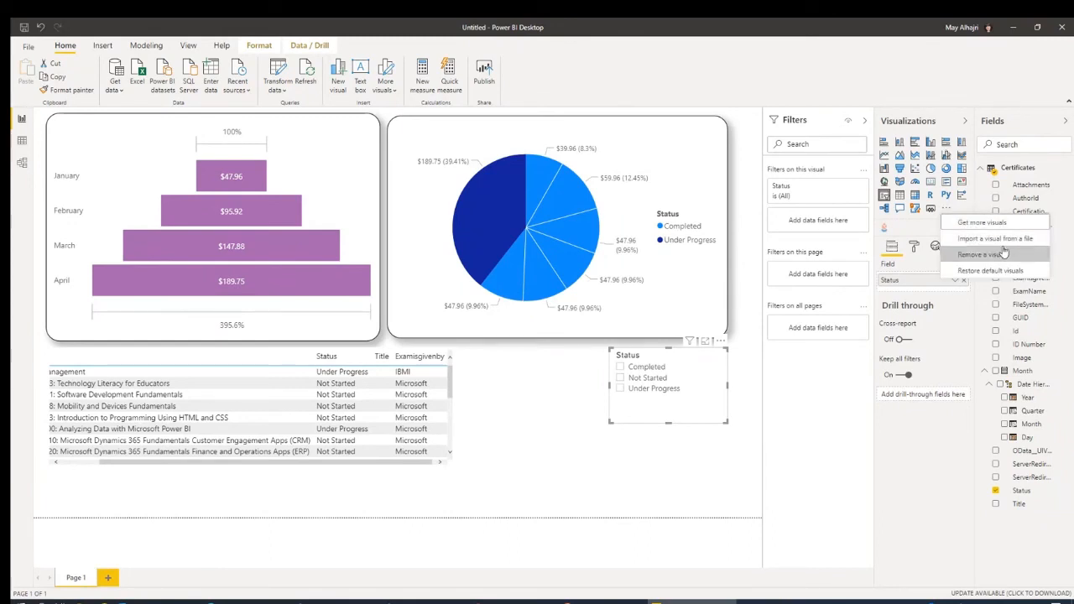
left_click(619, 383)
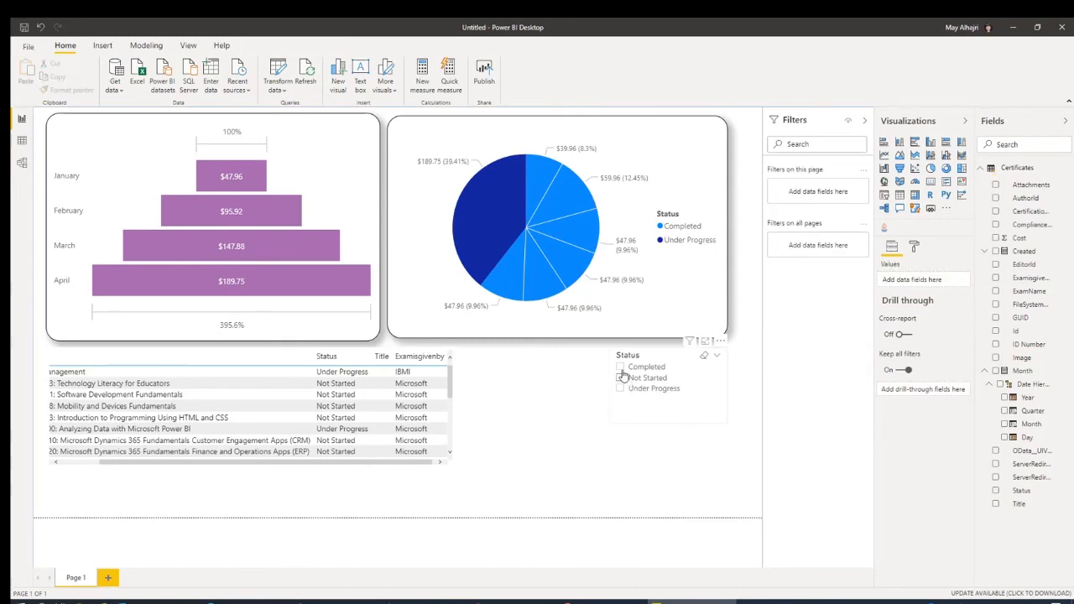
left_click(621, 368)
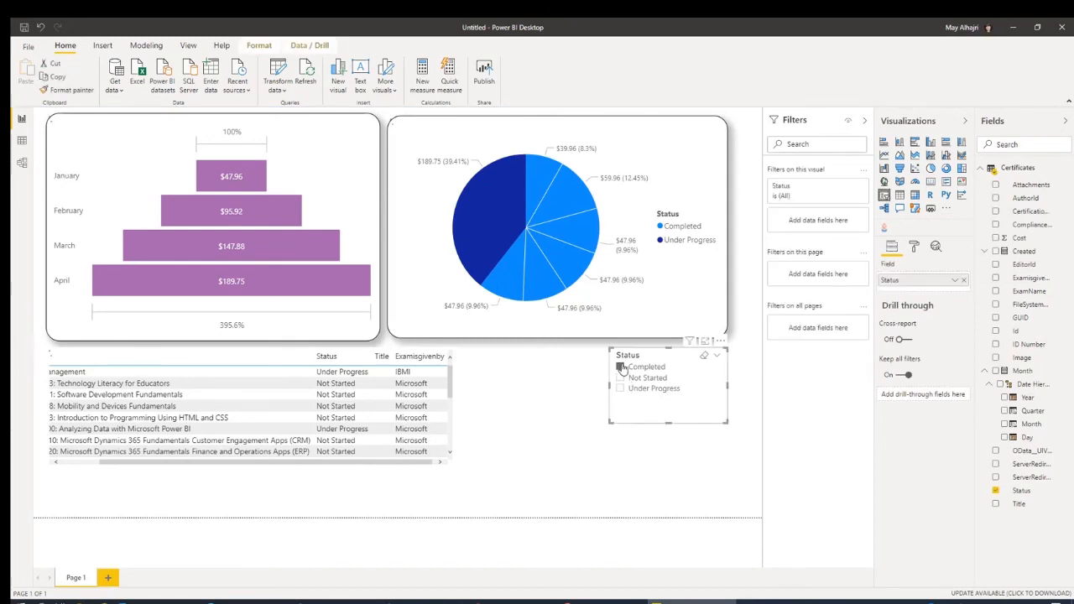